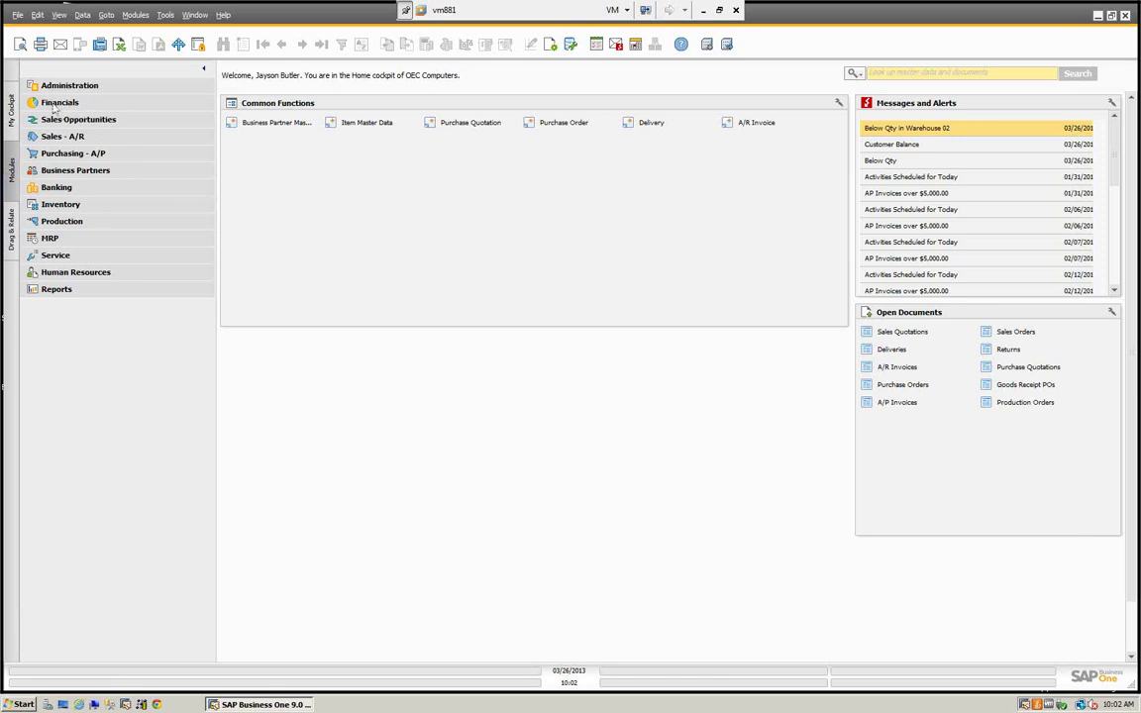
# Step: Open the financial posting templates, review the percentage split in the first saved template, and close it
pyautogui.click(55, 105)
pyautogui.click(54, 105)
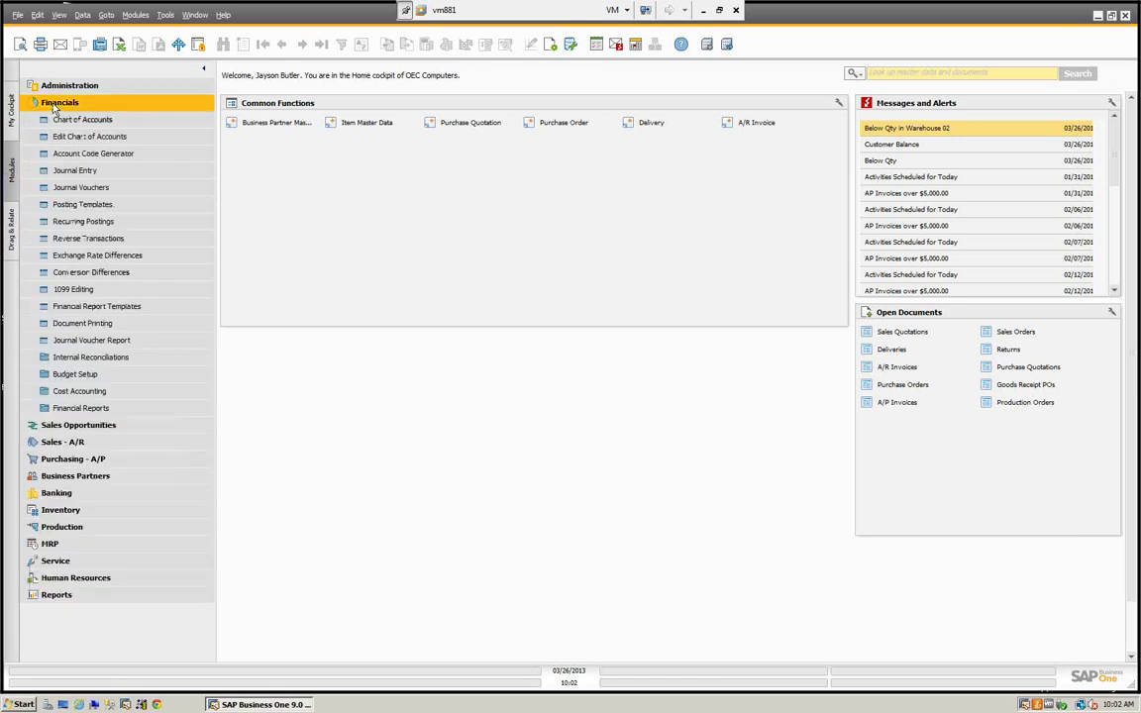
pyautogui.click(81, 206)
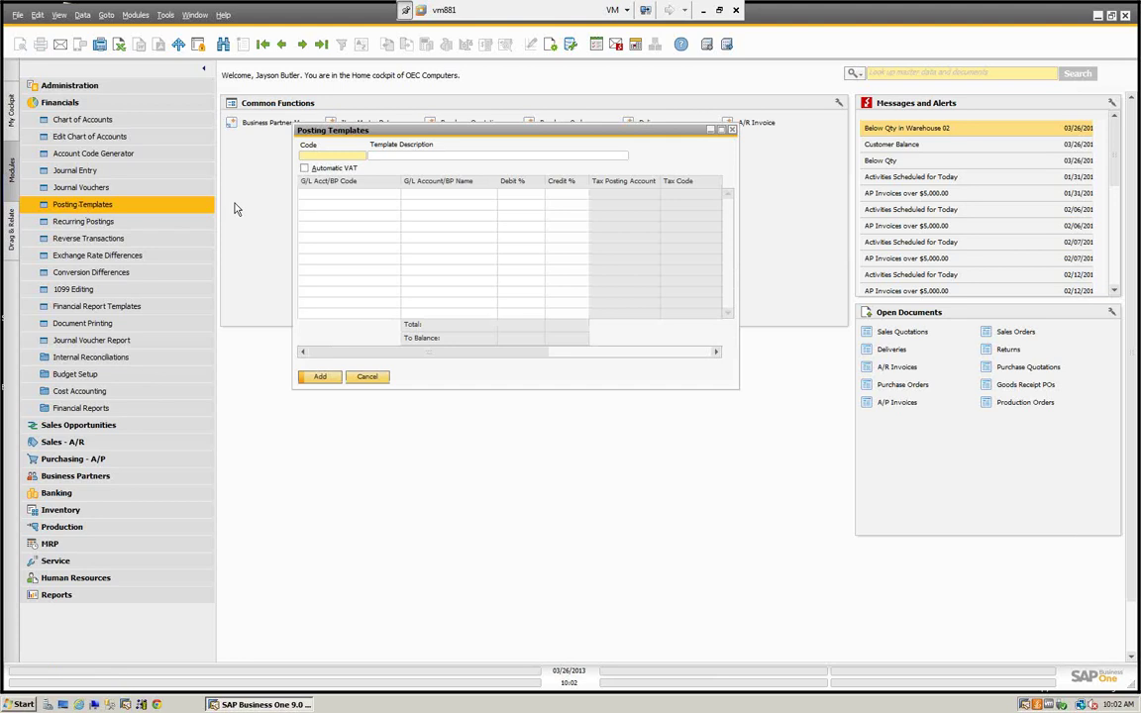
pyautogui.click(263, 45)
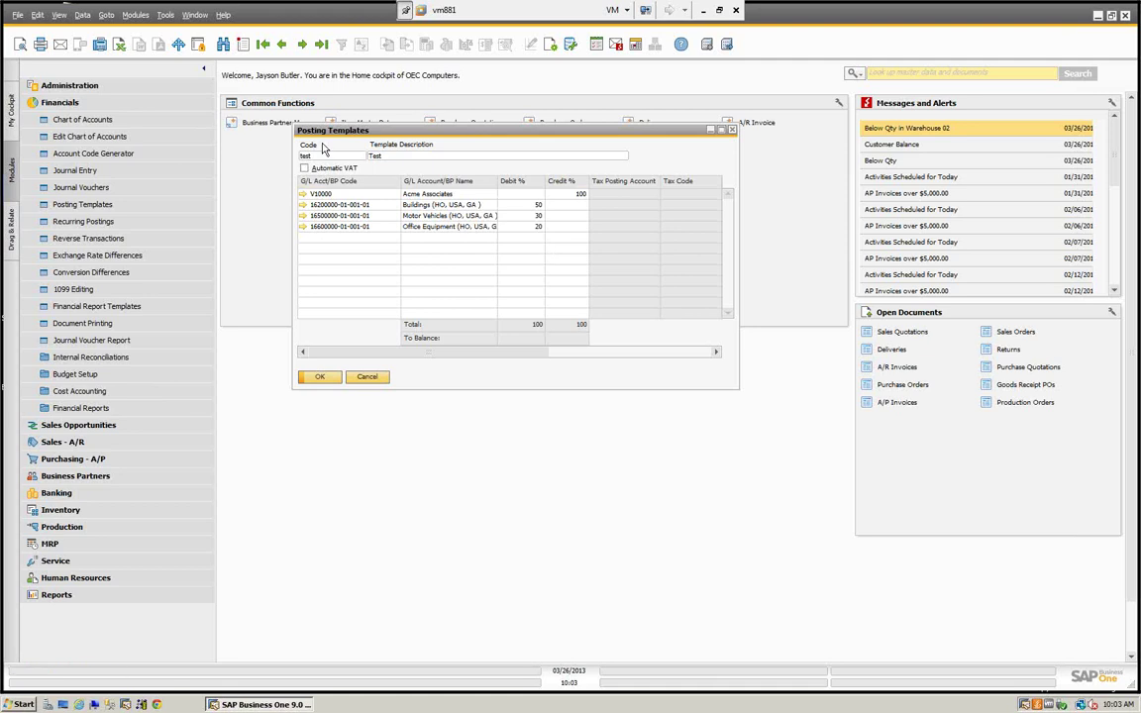
pyautogui.click(367, 378)
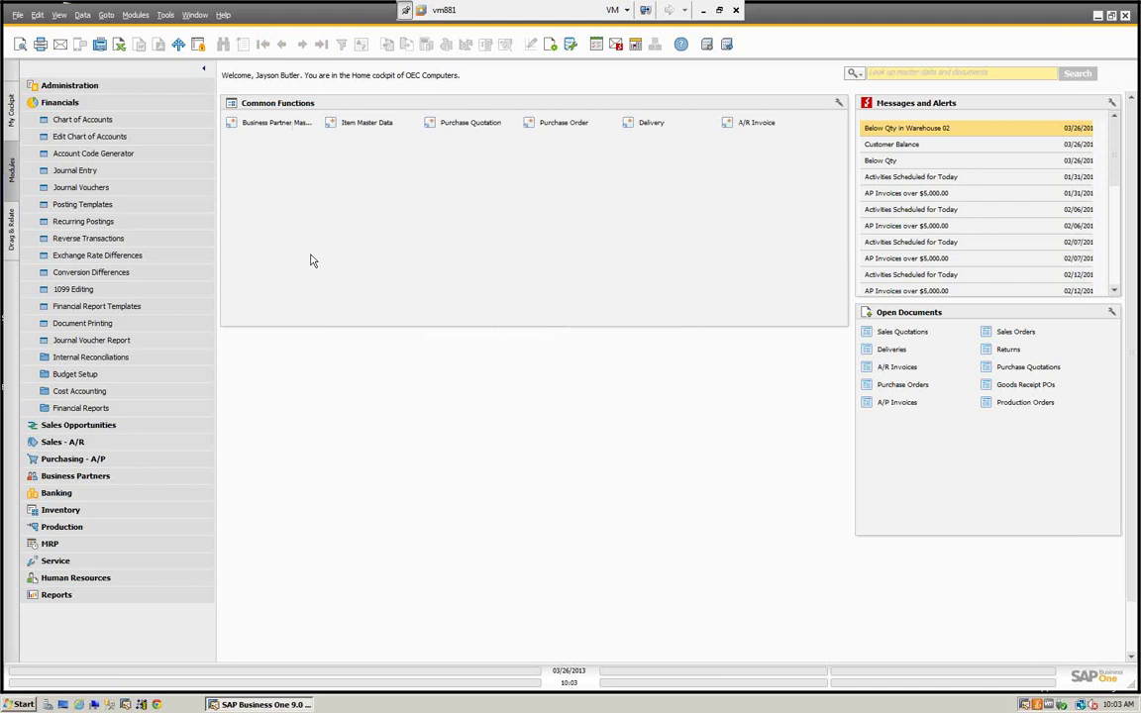
# Step: Start a new journal entry and load the percentage posting template "test" into it
pyautogui.click(83, 174)
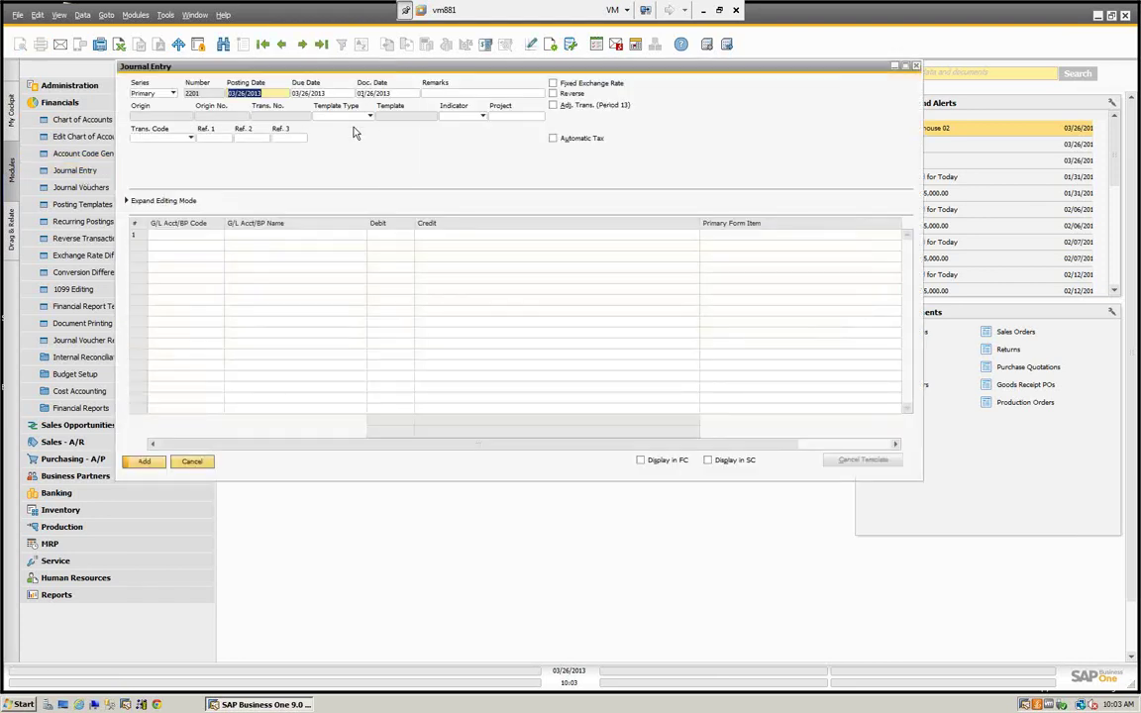
pyautogui.press('Tab')
pyautogui.click(369, 116)
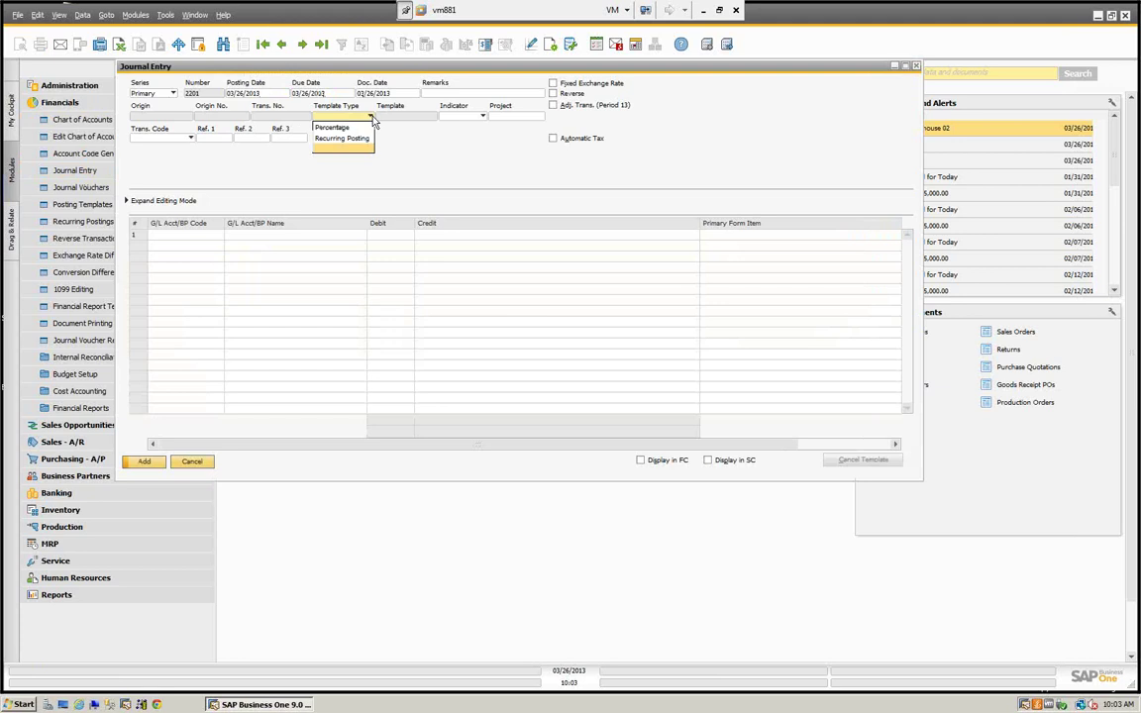
pyautogui.click(340, 128)
pyautogui.click(402, 115)
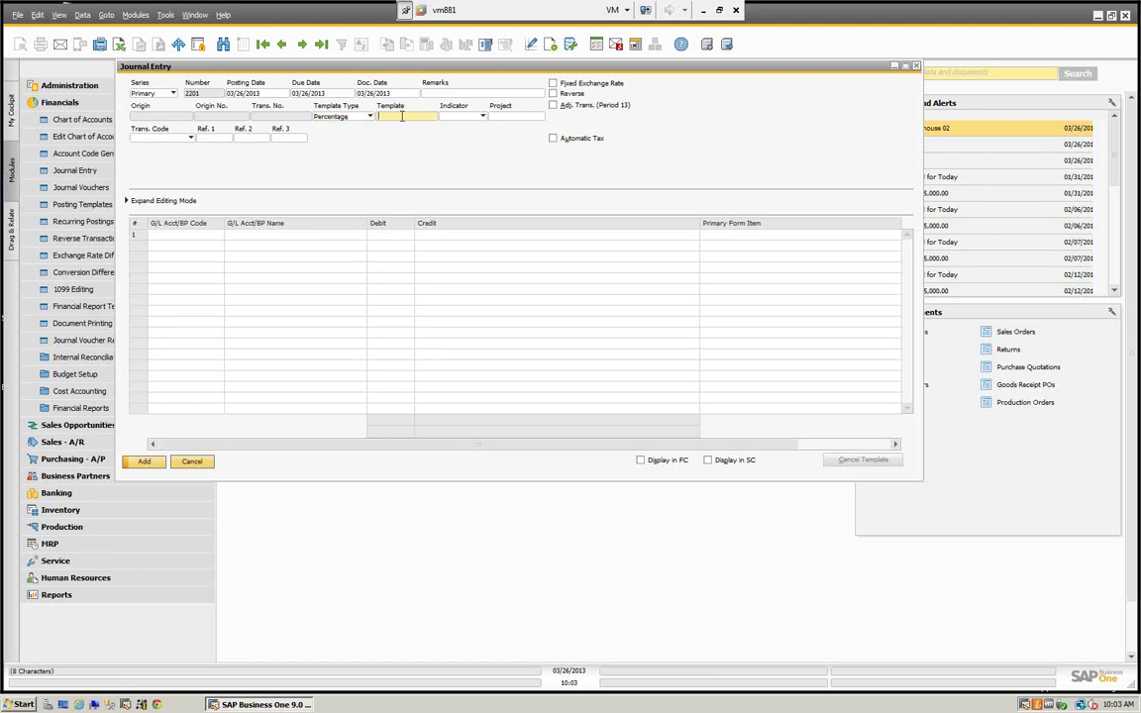
pyautogui.press('Tab')
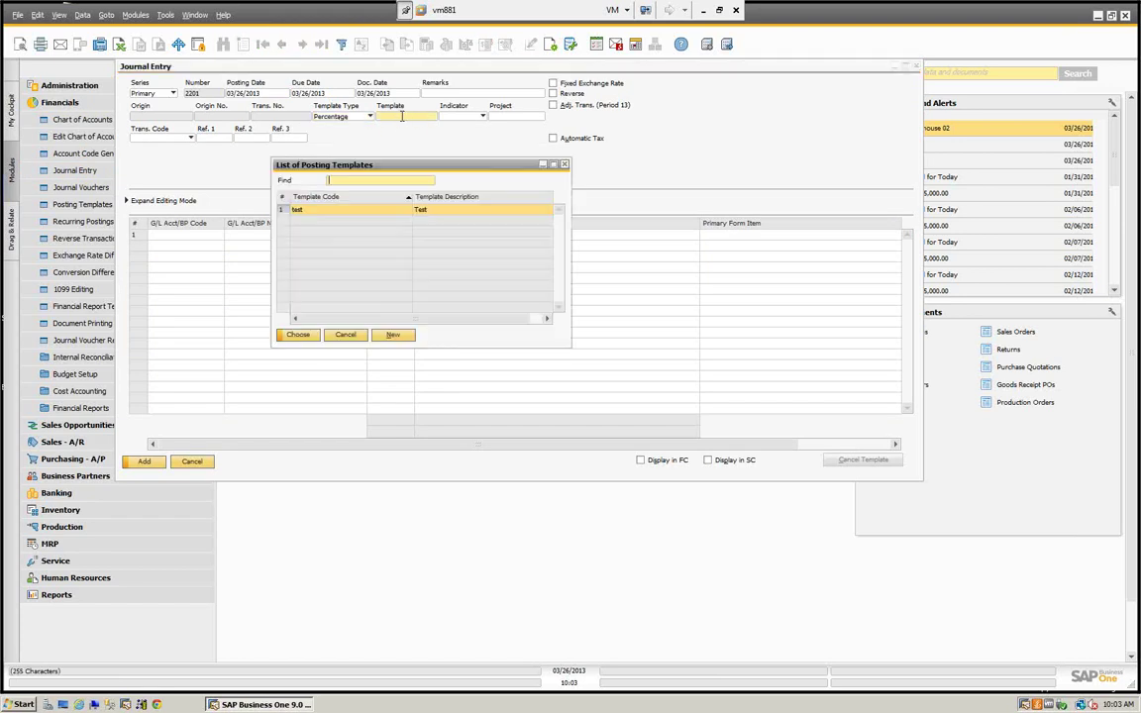
pyautogui.click(295, 334)
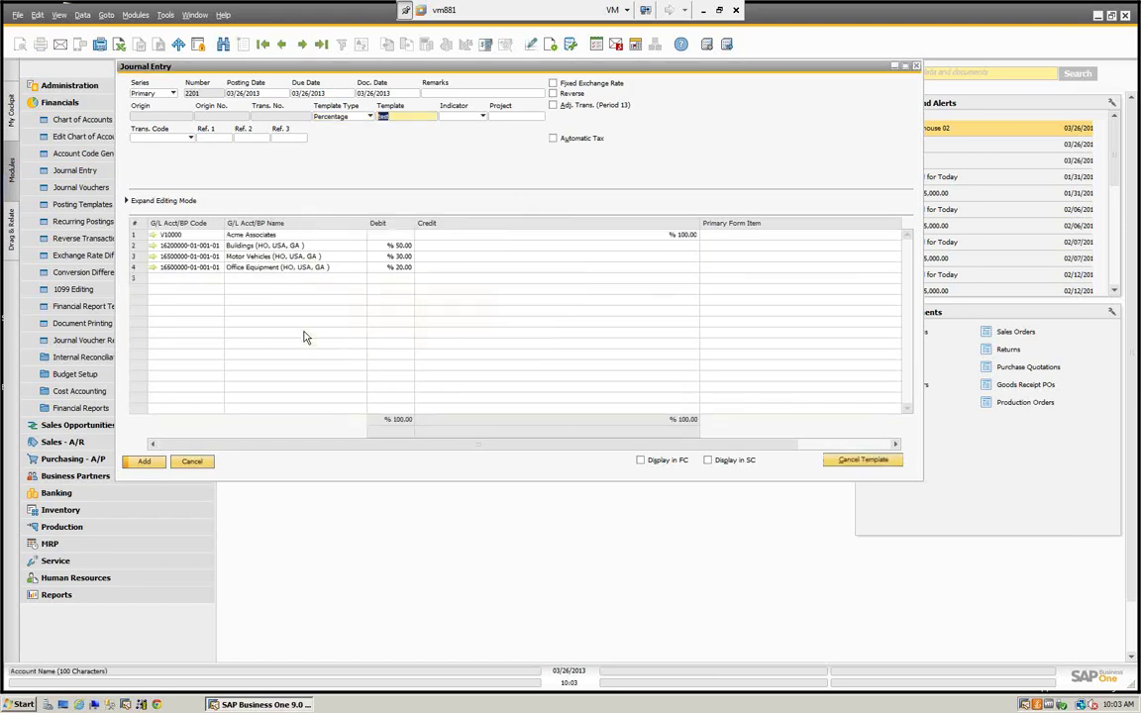
# Step: Set the Acme Associates credit to 1000 and add the journal entry
pyautogui.click(594, 236)
pyautogui.write('100')
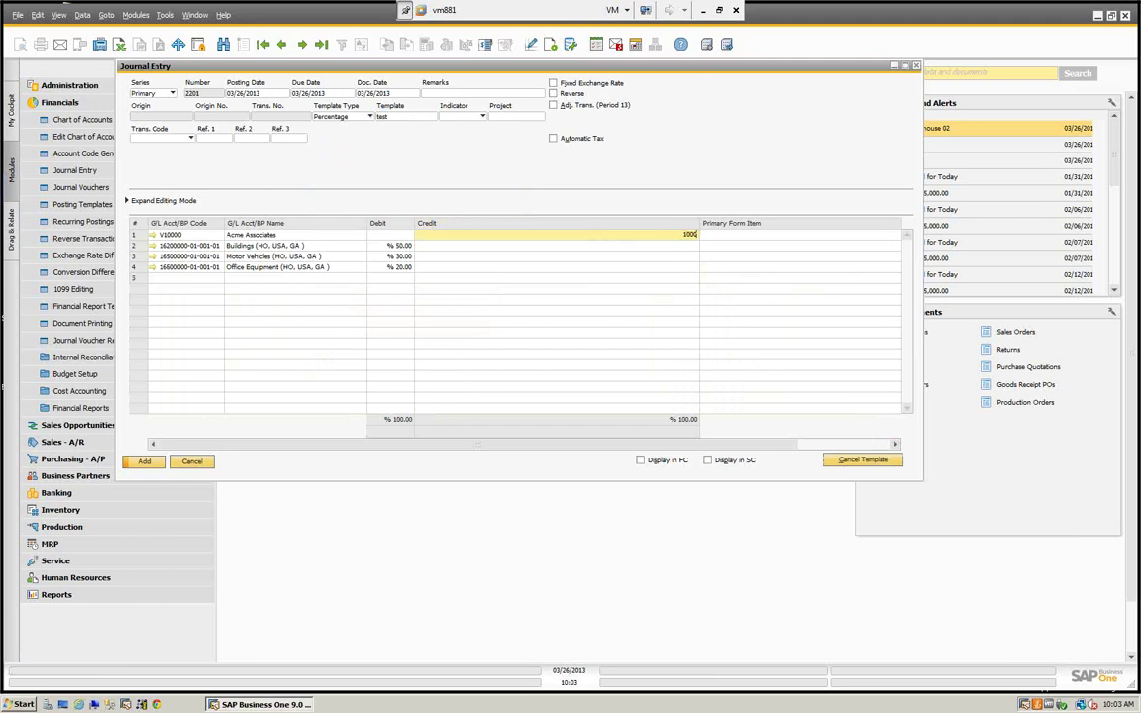
pyautogui.press('Tab')
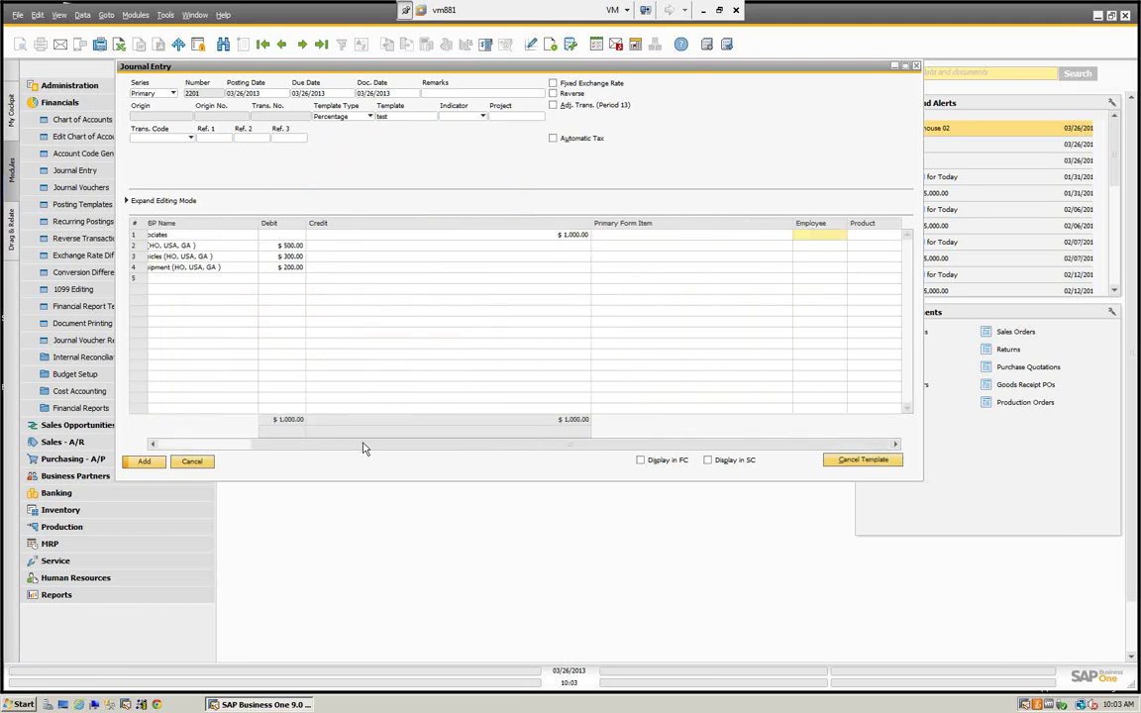
pyautogui.moveTo(360, 449); pyautogui.dragTo(172, 445)
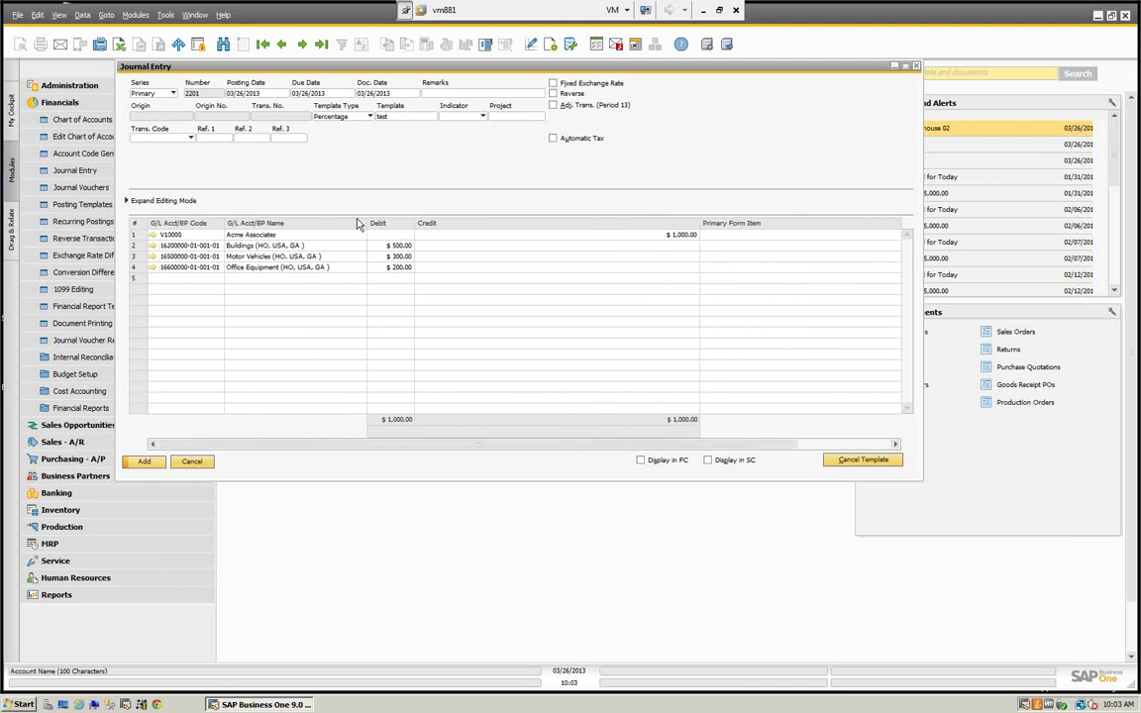
pyautogui.click(144, 463)
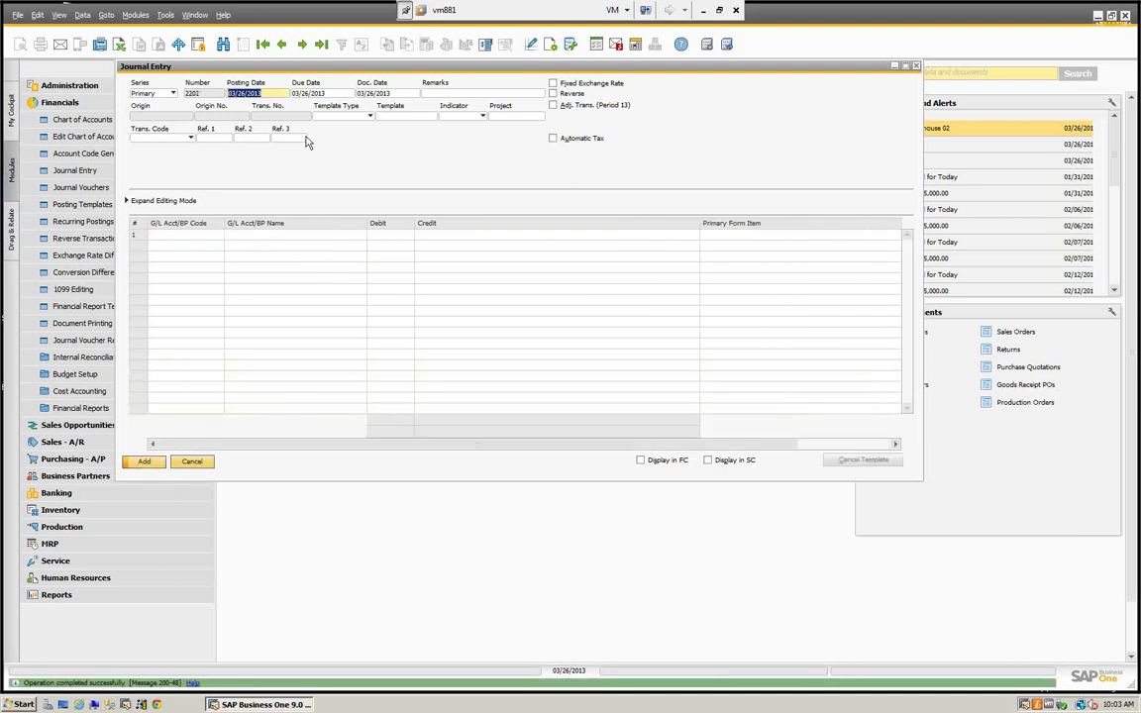
# Step: Display the last posted journal entry and examine the latest transactions in the Acme Associates vendor's account balance
pyautogui.click(321, 44)
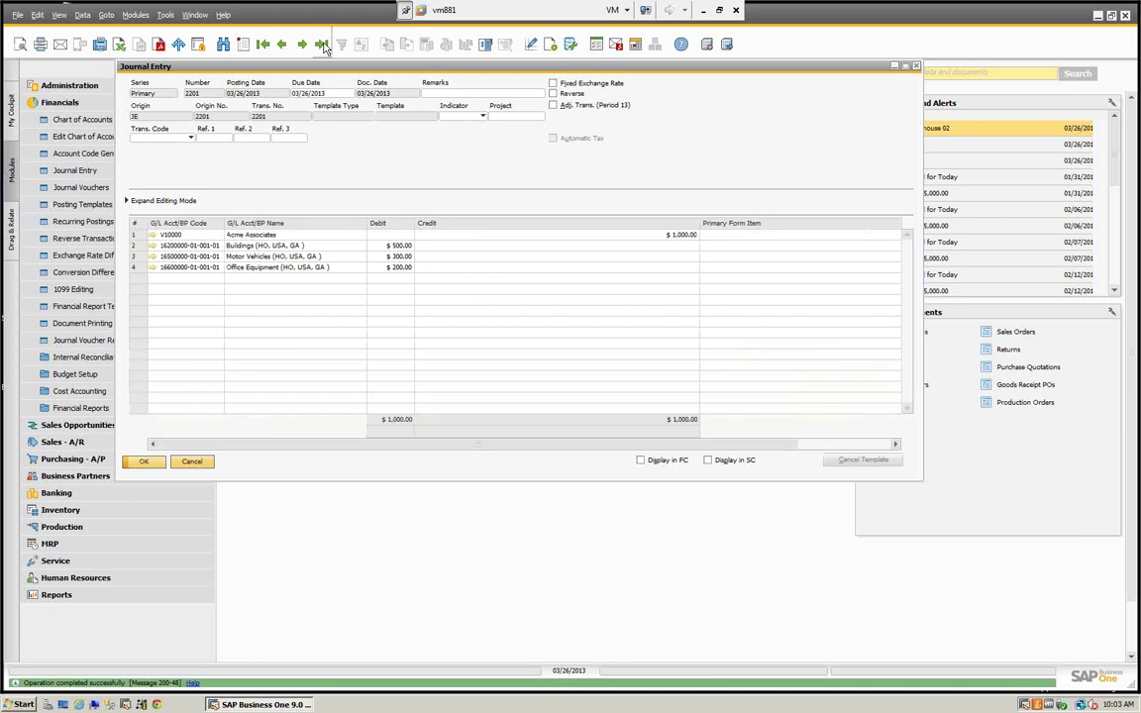
pyautogui.click(153, 234)
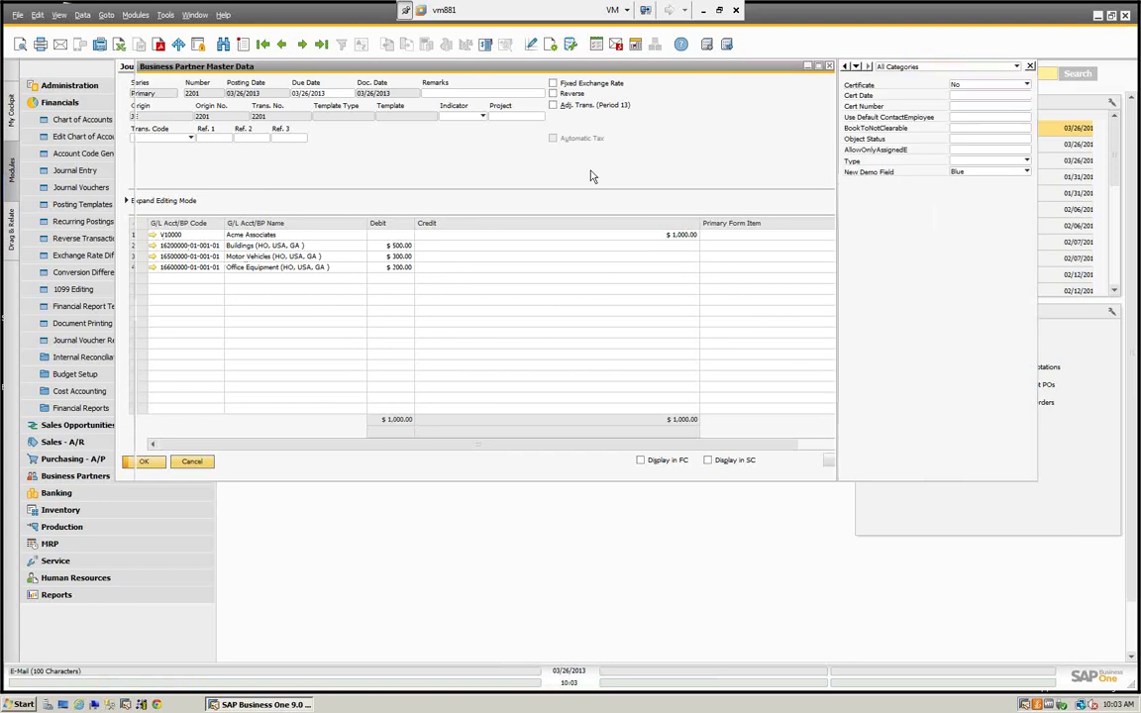
pyautogui.click(644, 93)
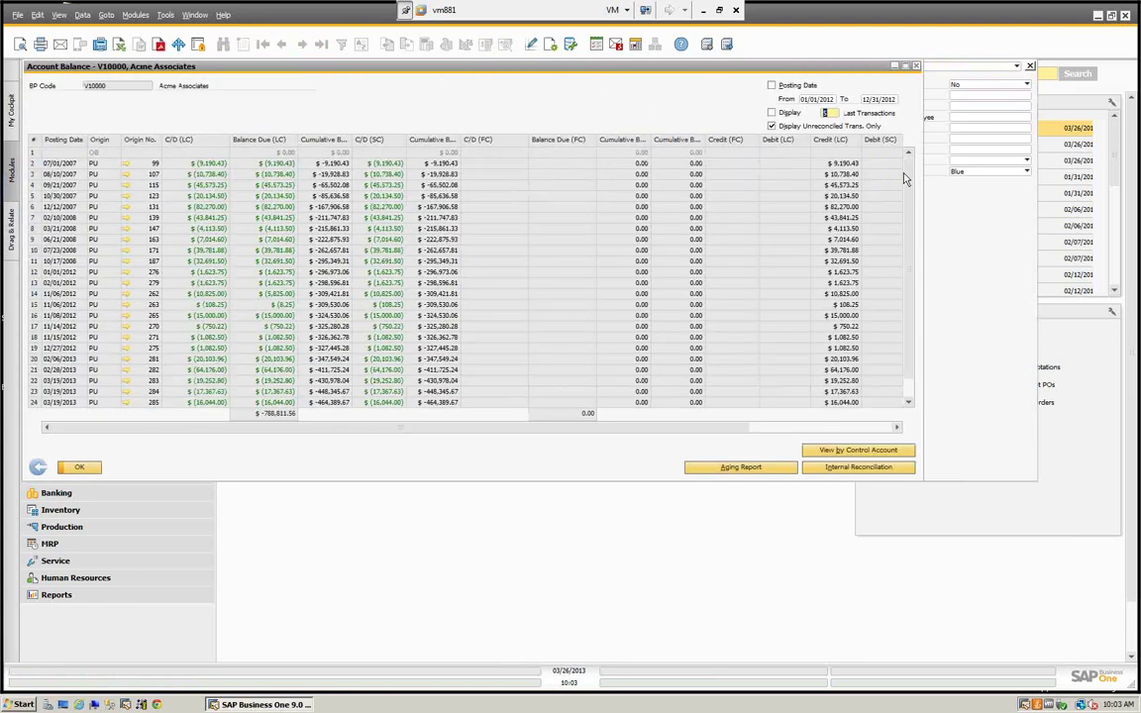
pyautogui.scroll(-1, 909, 396)
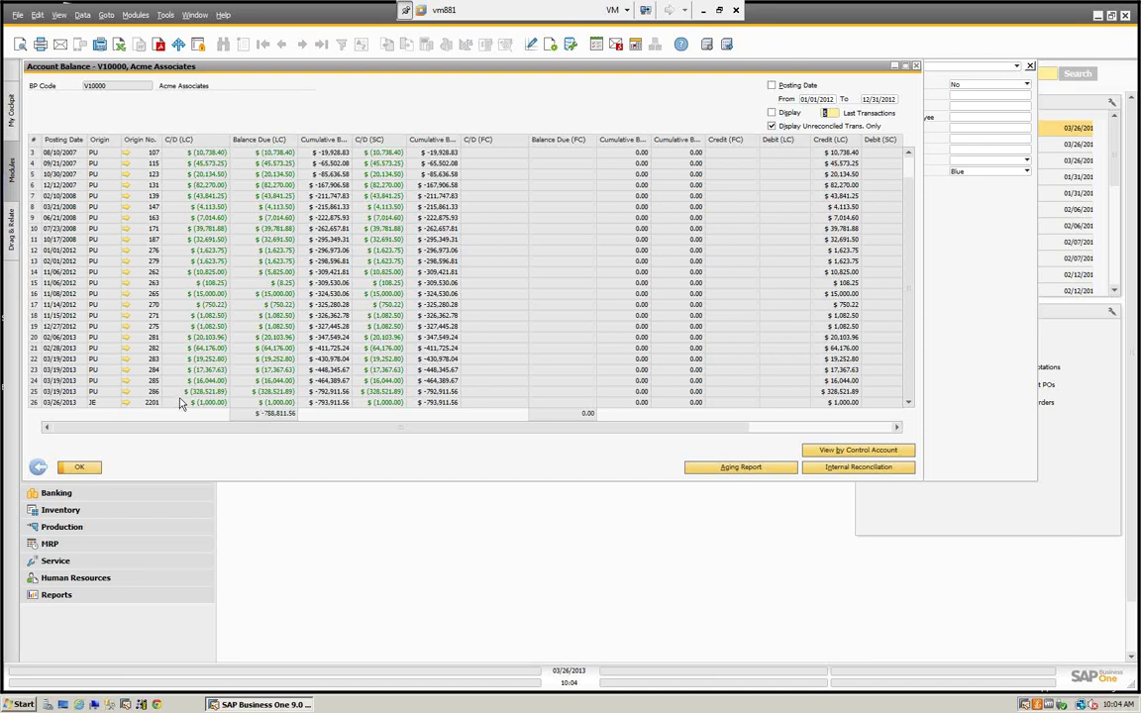
# Step: Inspect A/P invoice 286 and the journal entry row in the account balance, and close all windows back to the cockpit
pyautogui.click(127, 392)
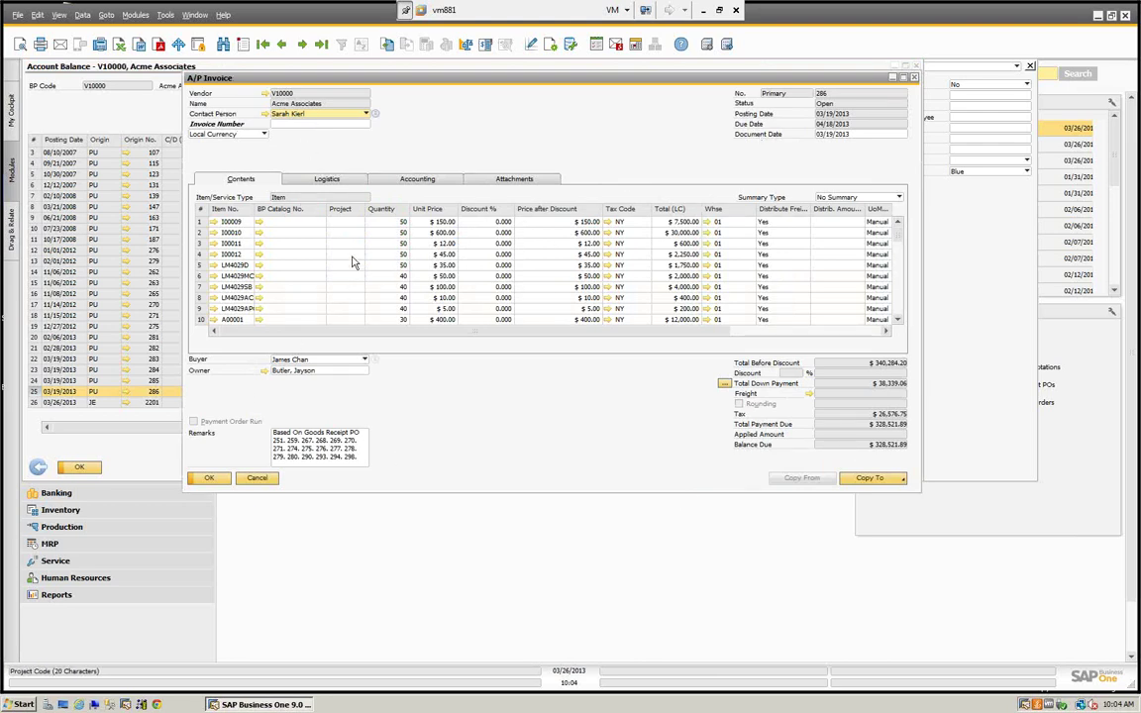
pyautogui.click(256, 479)
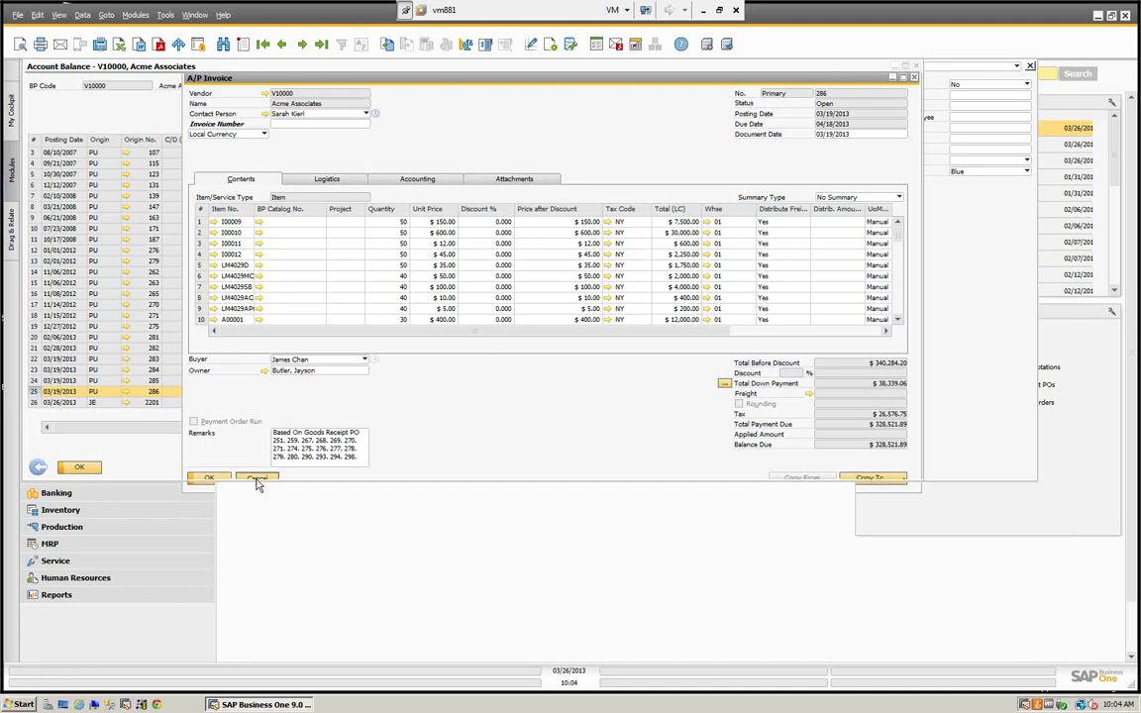
pyautogui.click(127, 404)
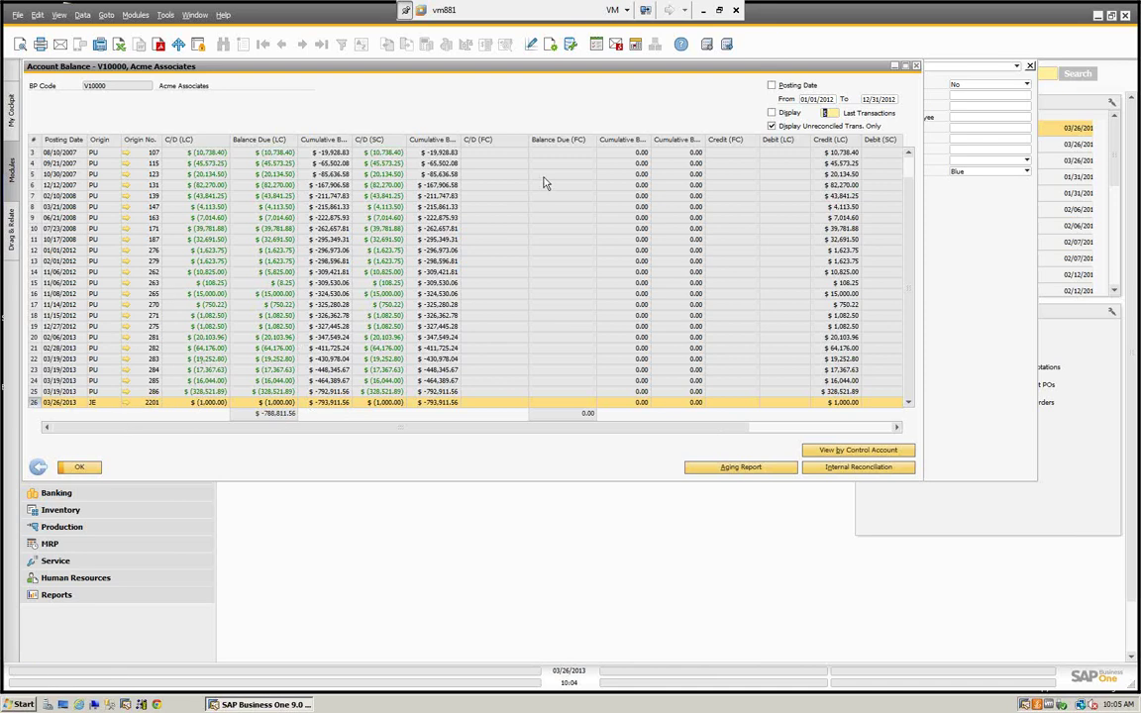
pyautogui.click(79, 467)
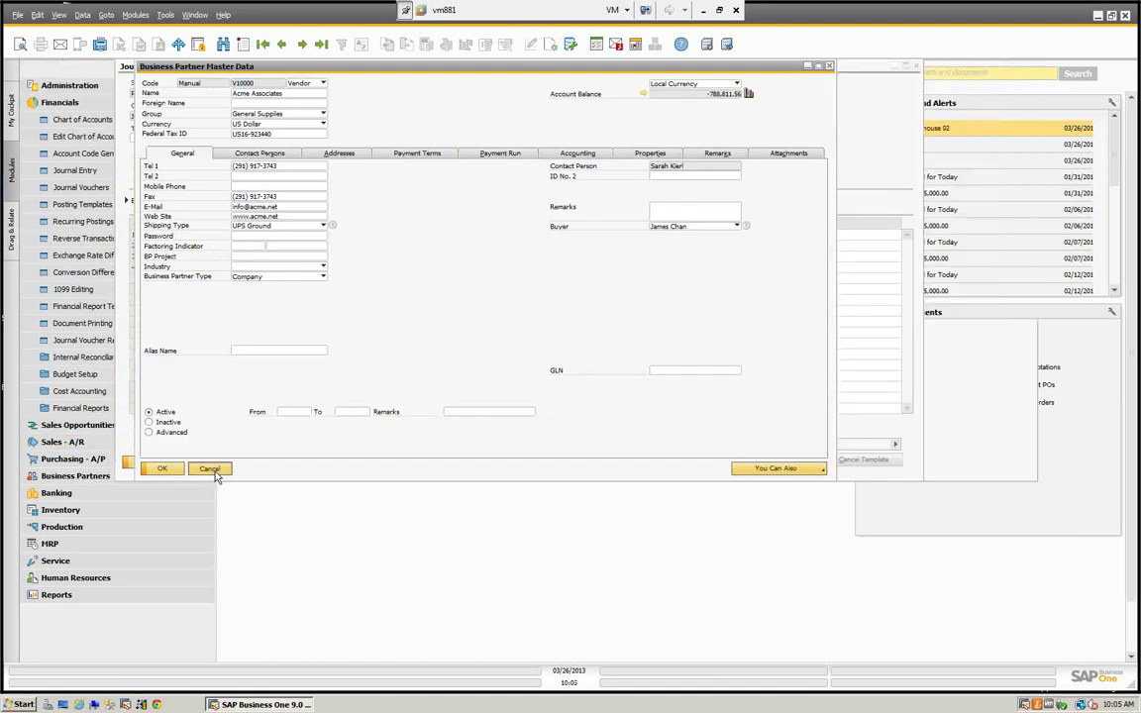
pyautogui.click(210, 469)
pyautogui.click(193, 463)
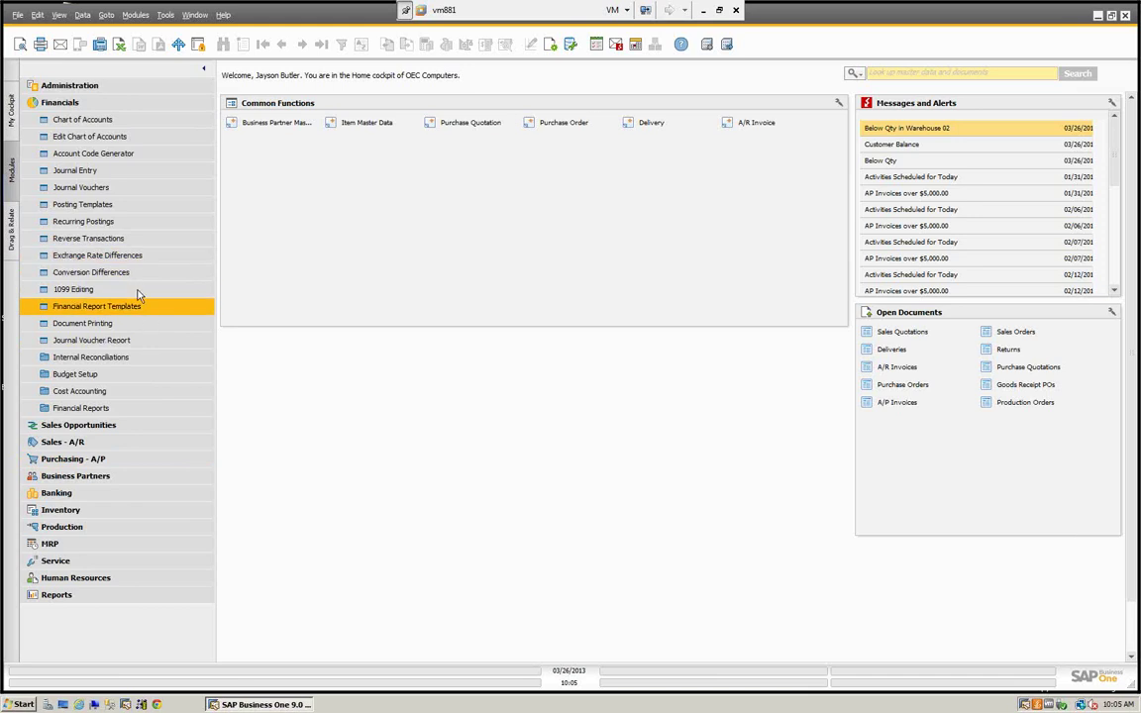
# Step: Add Recurring Transaction Templates and Recurring Transactions from the Sales - A/R module to the Common Functions widget
pyautogui.click(59, 103)
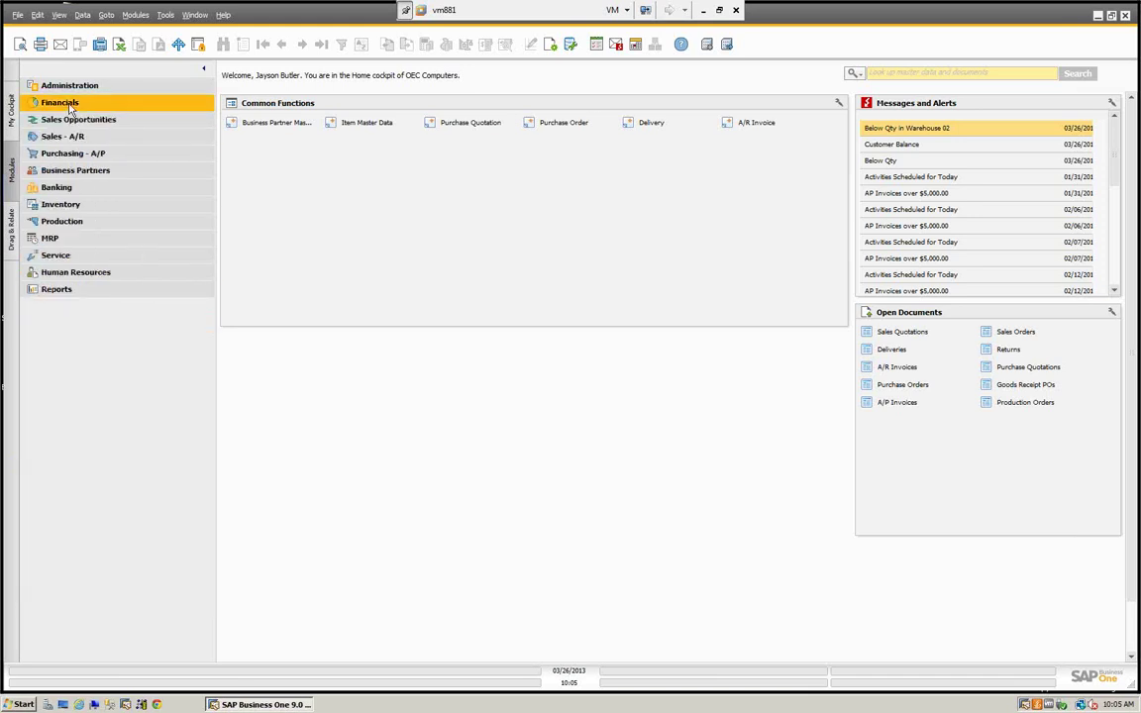
pyautogui.click(65, 138)
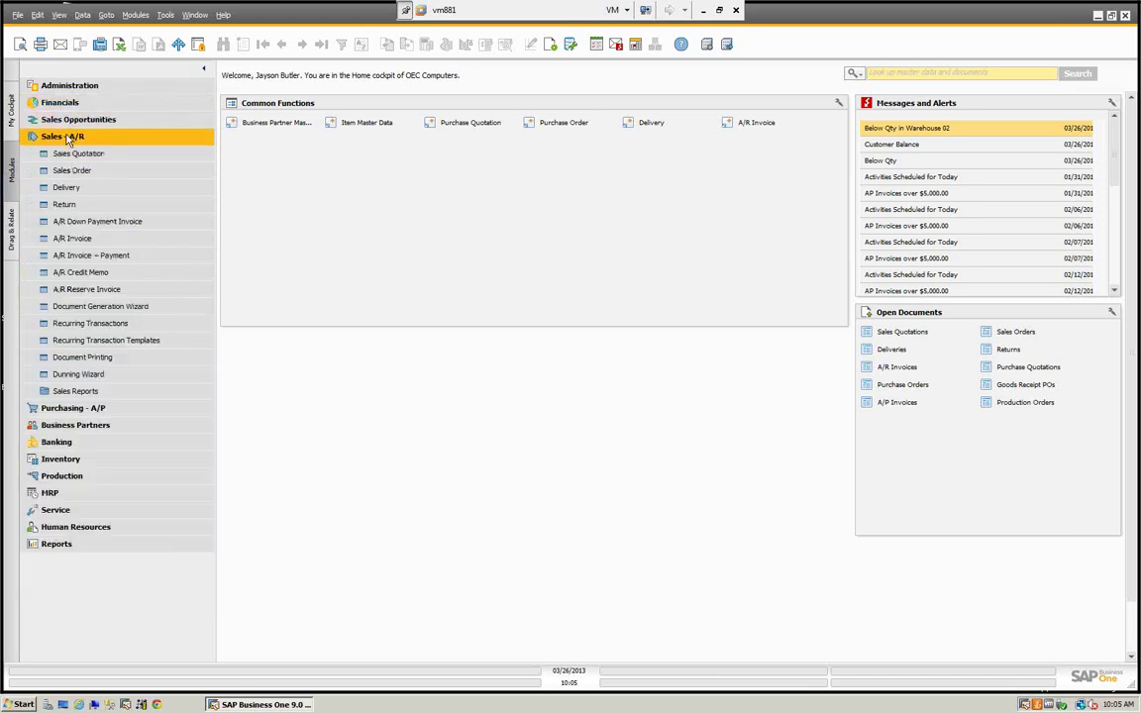
pyautogui.moveTo(86, 344); pyautogui.dragTo(283, 141)
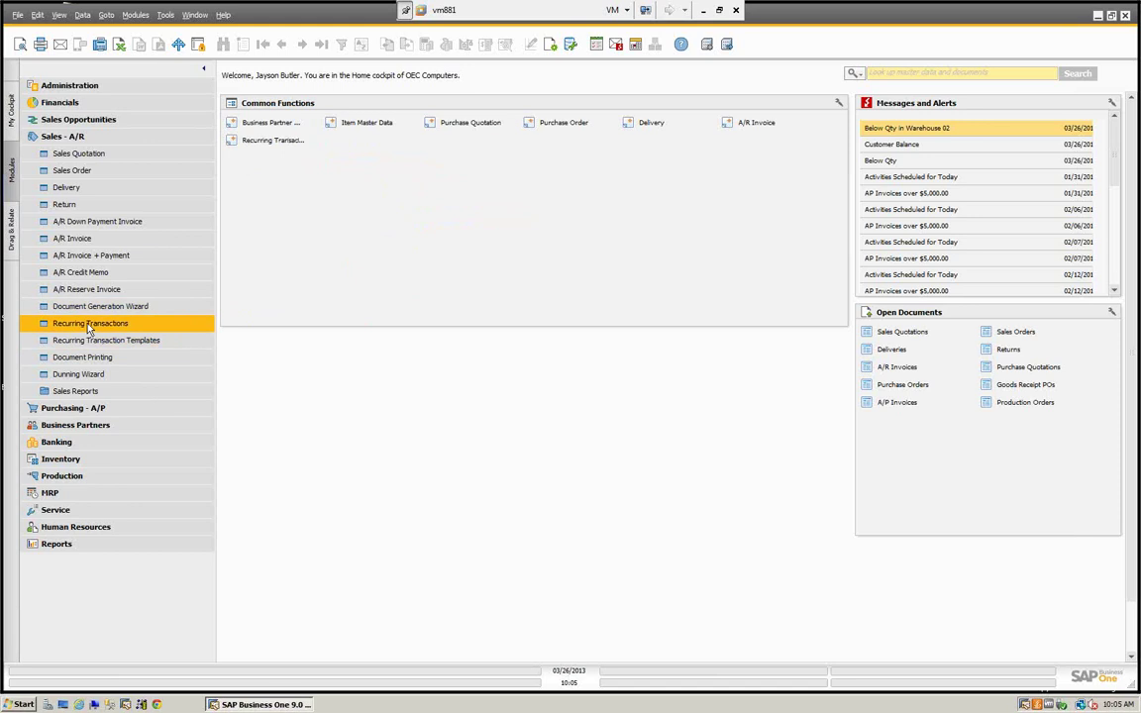
pyautogui.moveTo(89, 323); pyautogui.dragTo(392, 139)
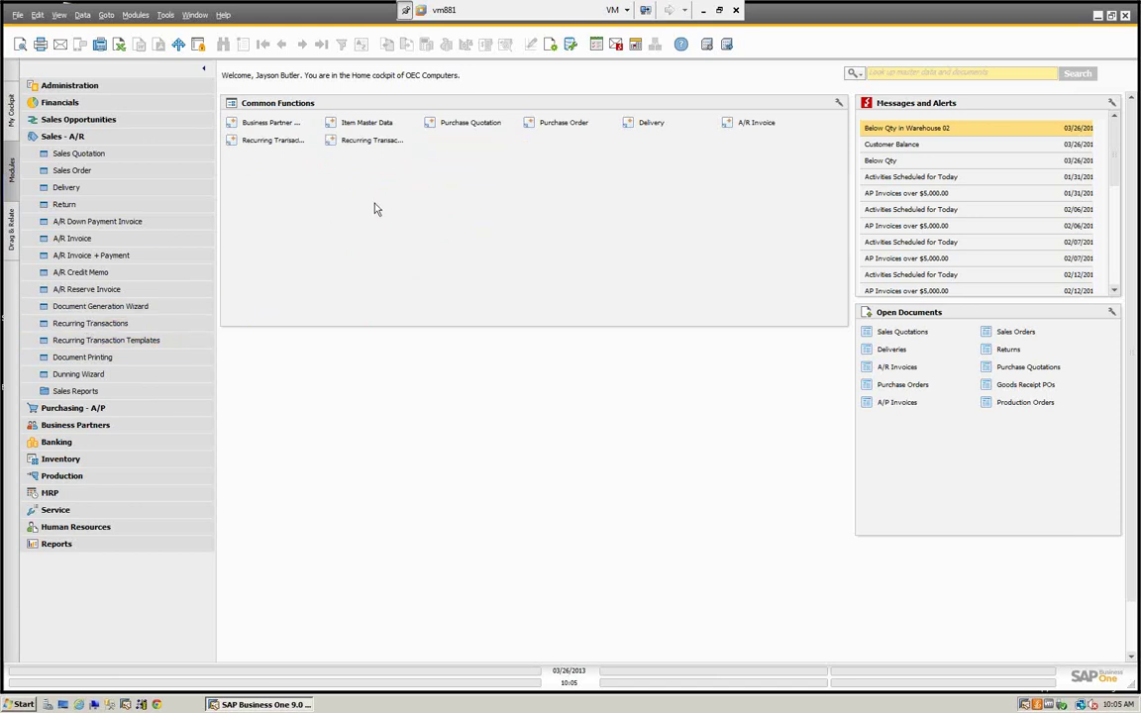
# Step: Check the recurring options under Purchasing - A/P, review the document types available for recurring transaction templates, and close the templates window
pyautogui.click(66, 135)
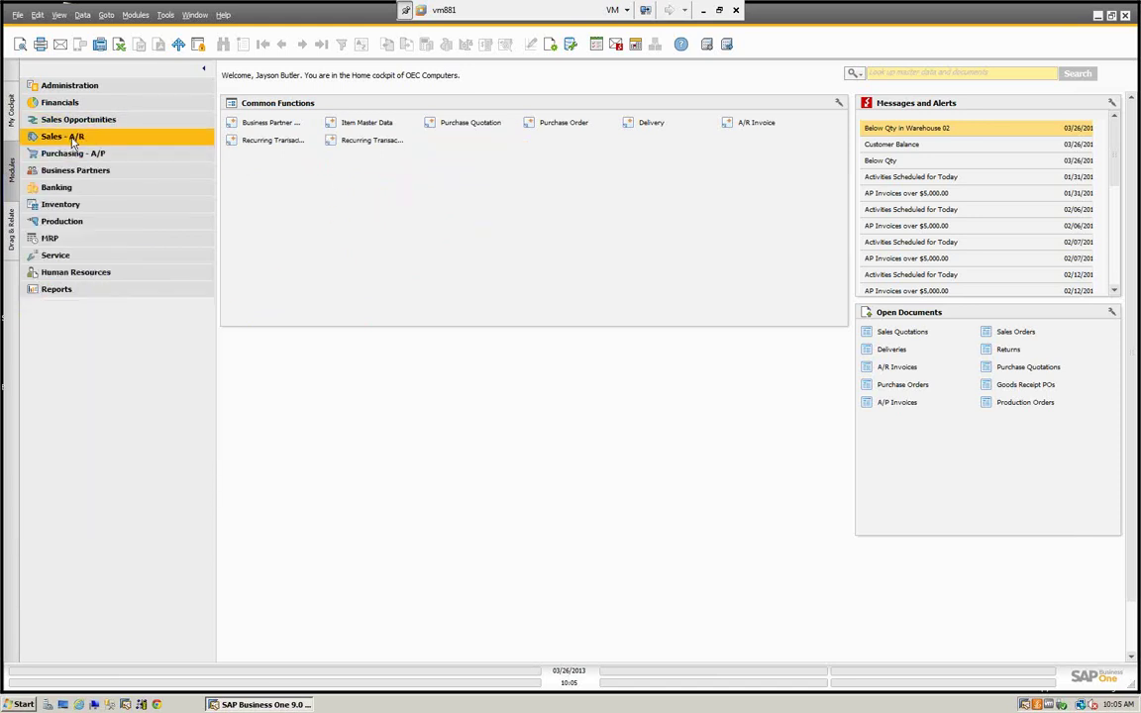
pyautogui.click(74, 153)
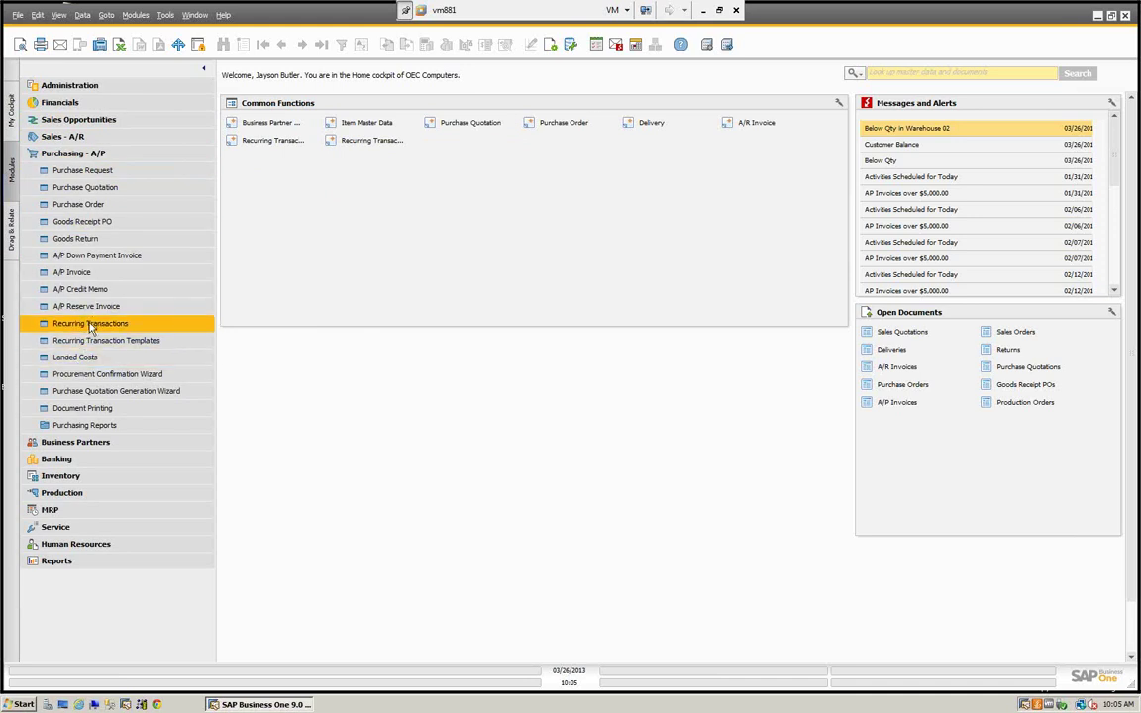
pyautogui.click(276, 143)
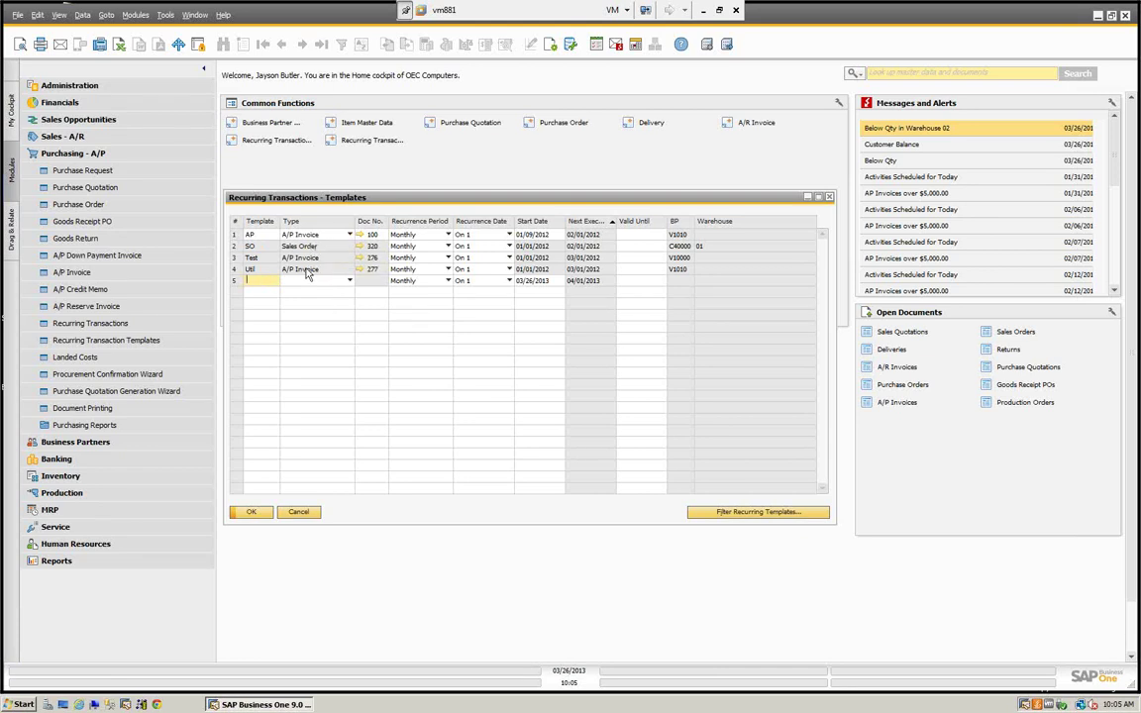
pyautogui.click(350, 235)
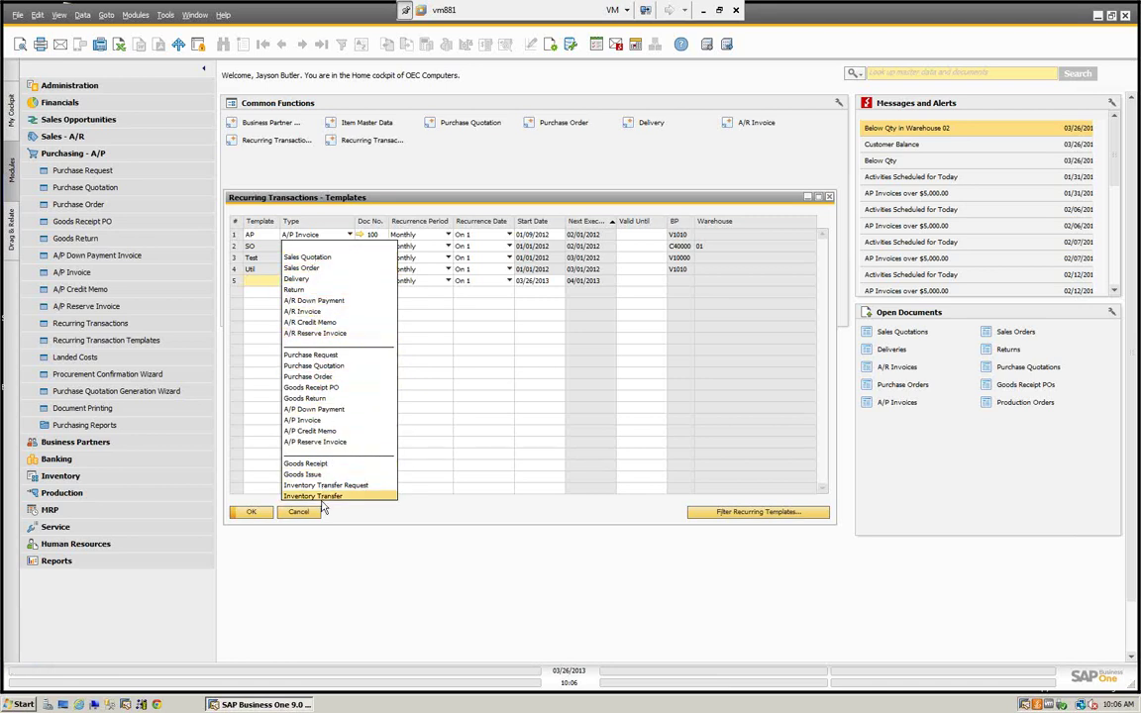
pyautogui.click(300, 513)
pyautogui.click(298, 512)
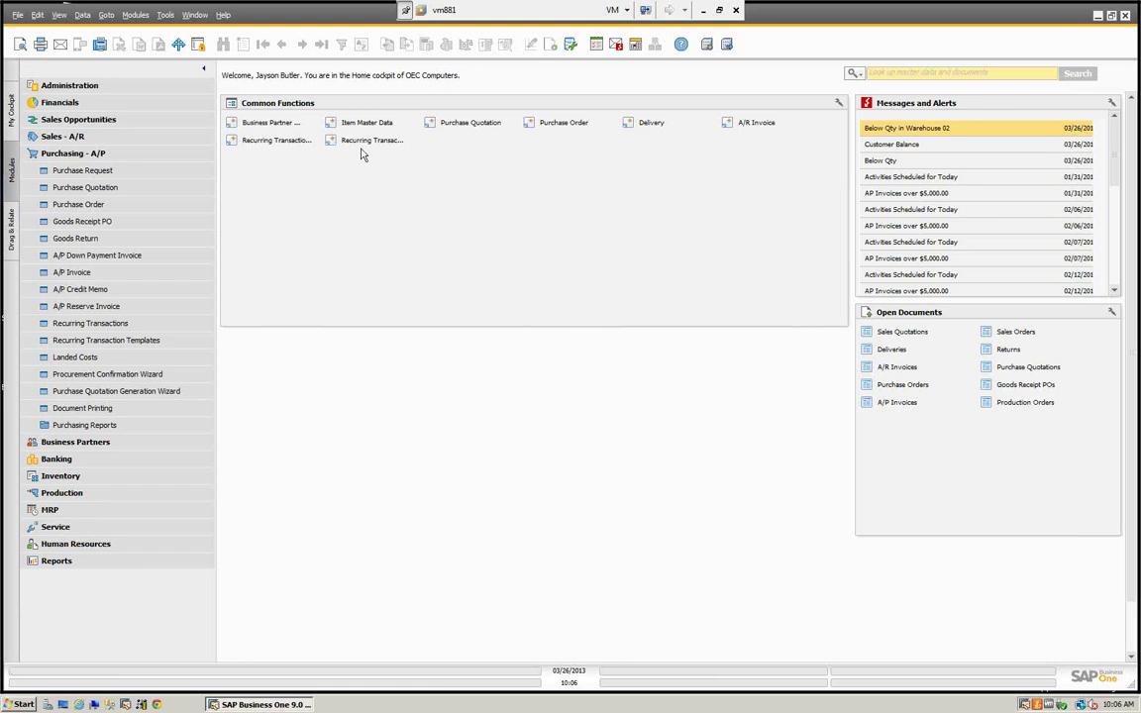
# Step: Open the recurring transactions list, inspect the Far East Imports A/P invoice draft scheduled for 02/01/2012, and close the draft
pyautogui.click(368, 145)
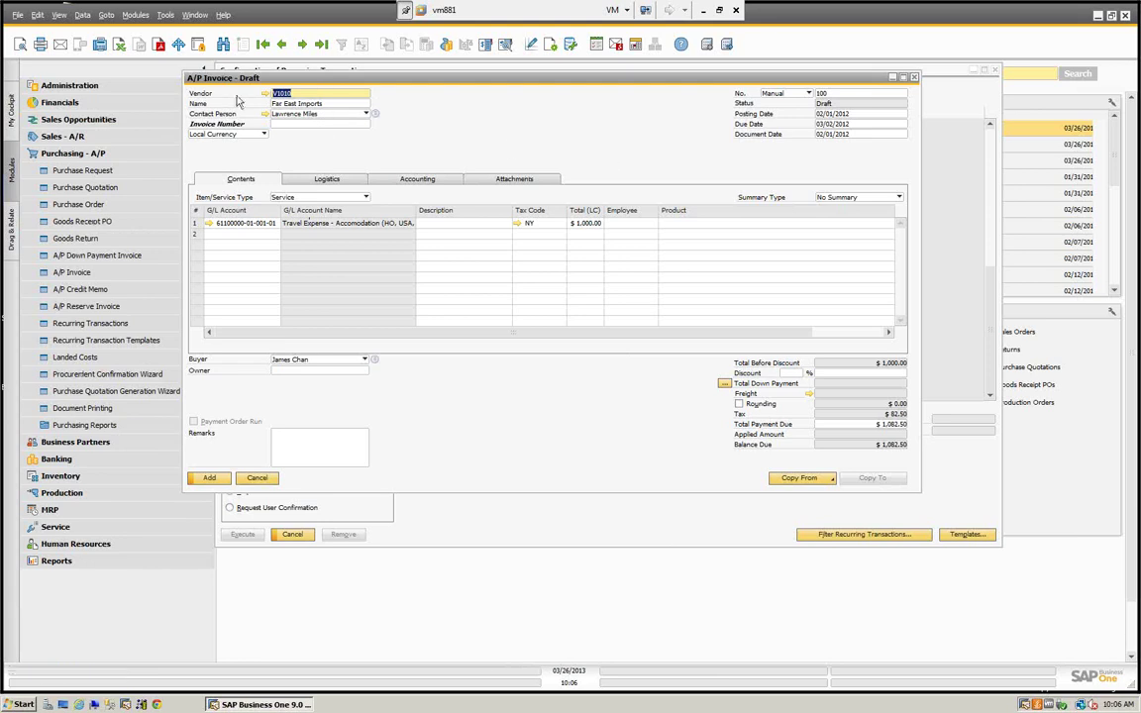
pyautogui.moveTo(349, 79); pyautogui.dragTo(403, 95)
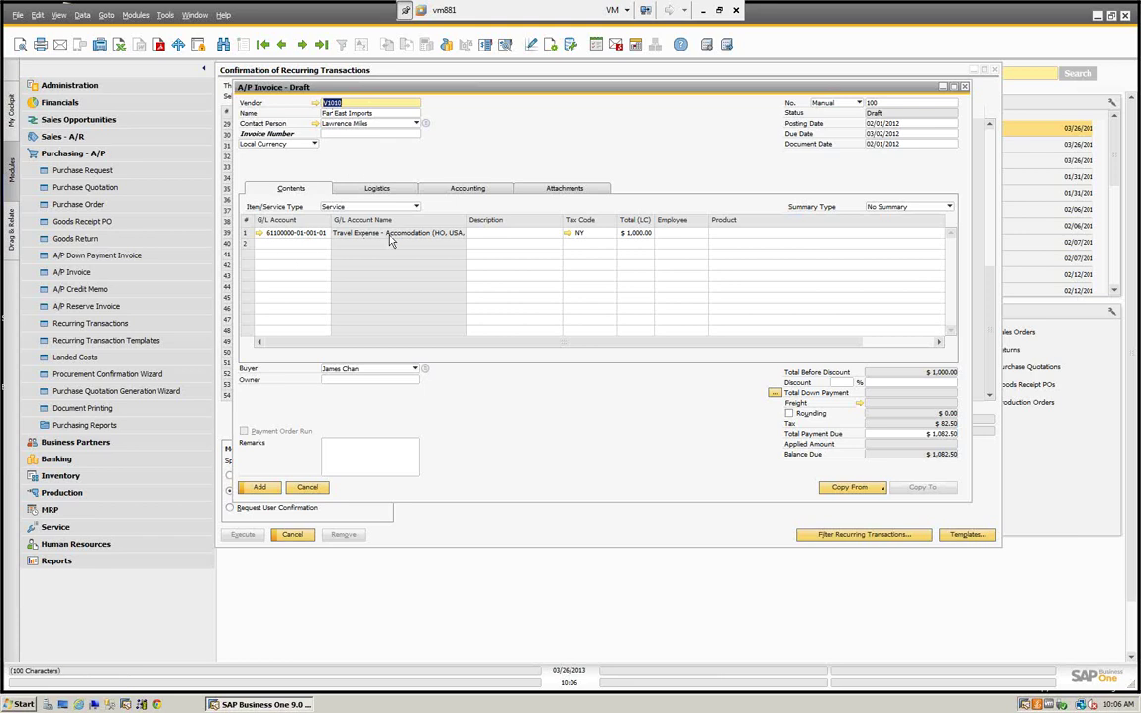
pyautogui.click(312, 488)
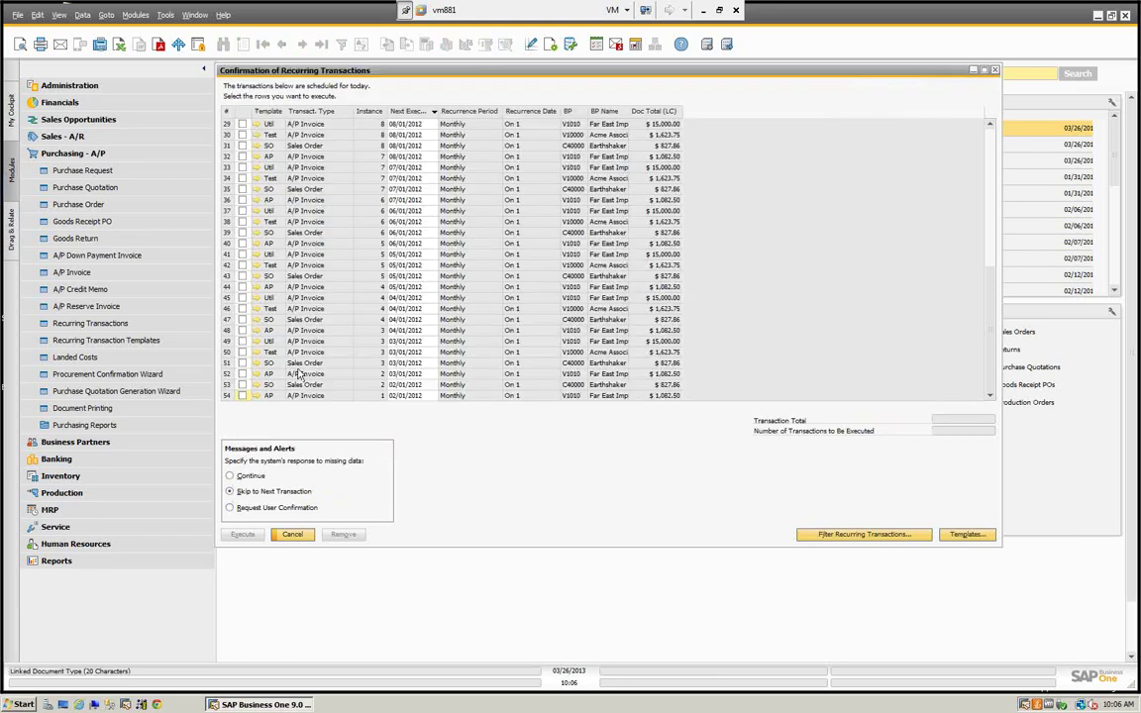
# Step: Inspect the SO template's 02/01/2012 sales order draft, accepting the price update for the posting date, and close it and the recurring transactions list
pyautogui.click(256, 386)
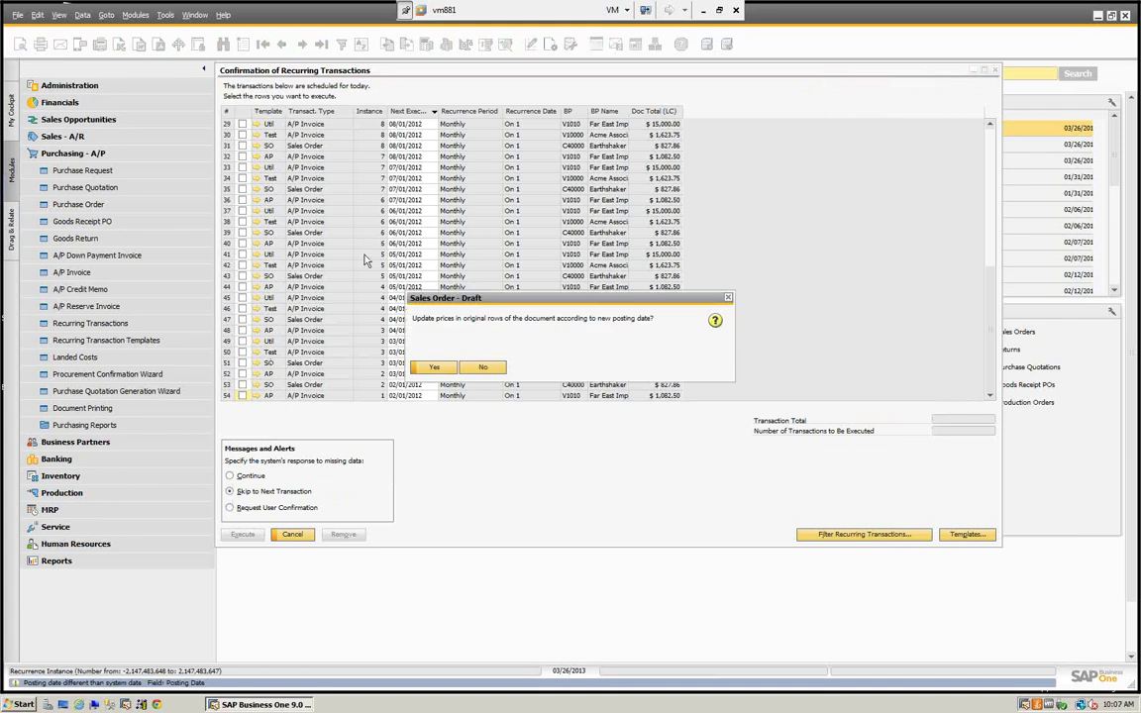
pyautogui.click(441, 372)
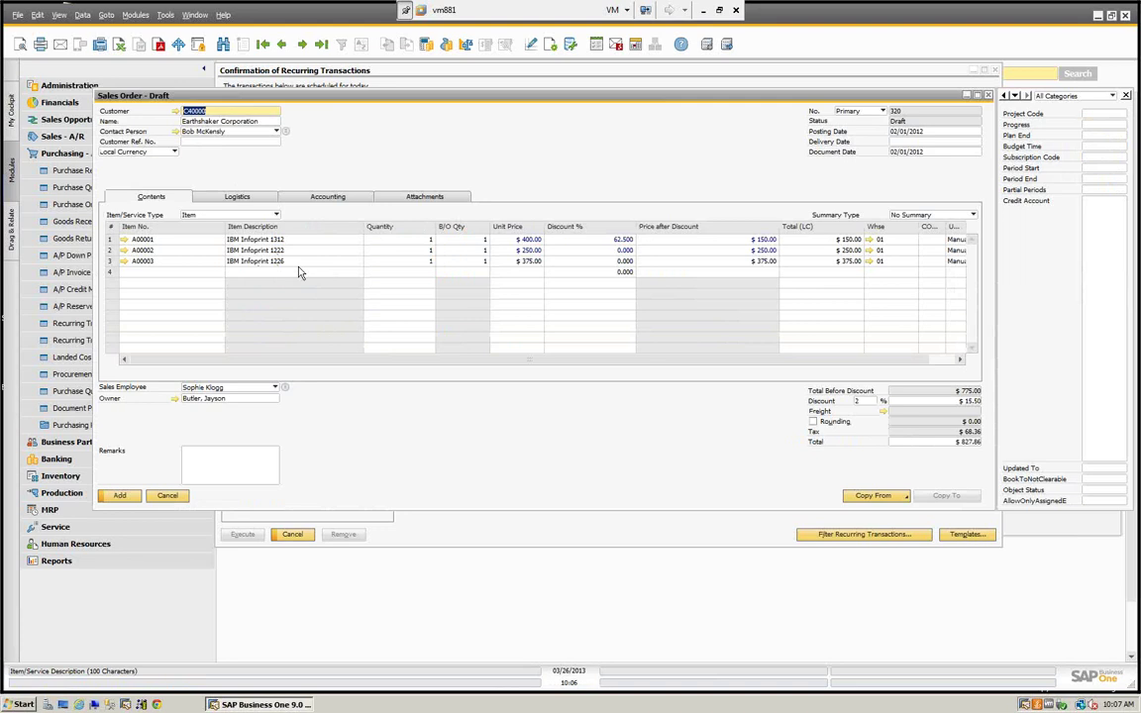
pyautogui.click(168, 497)
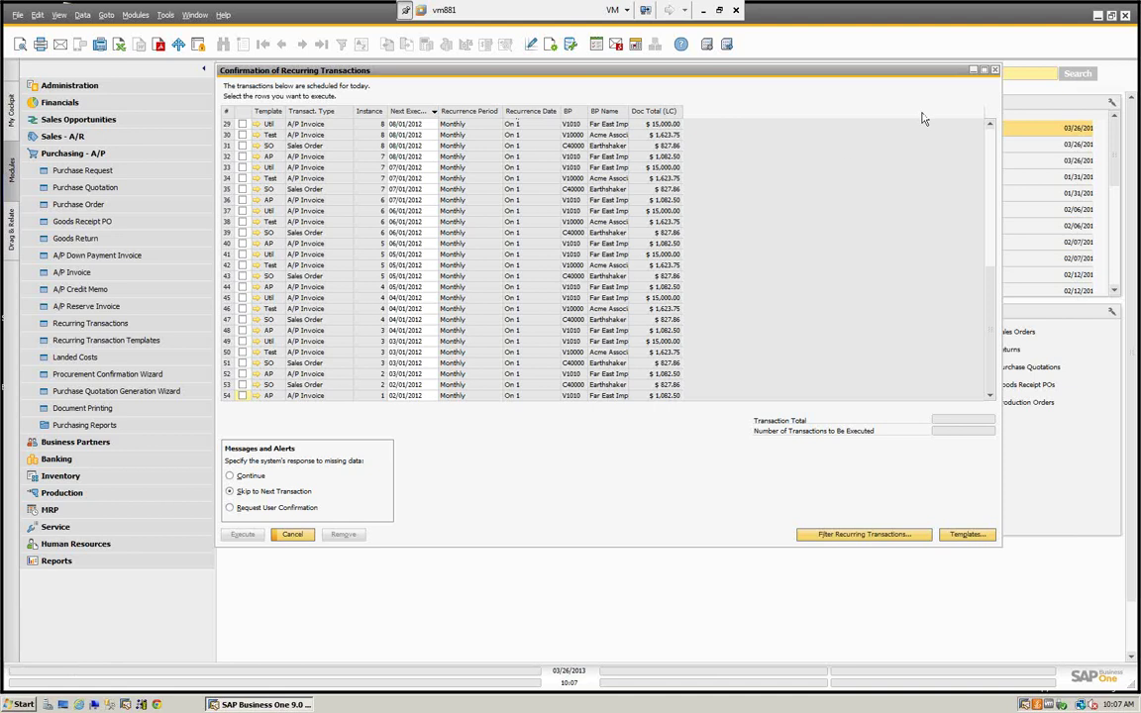
pyautogui.click(994, 70)
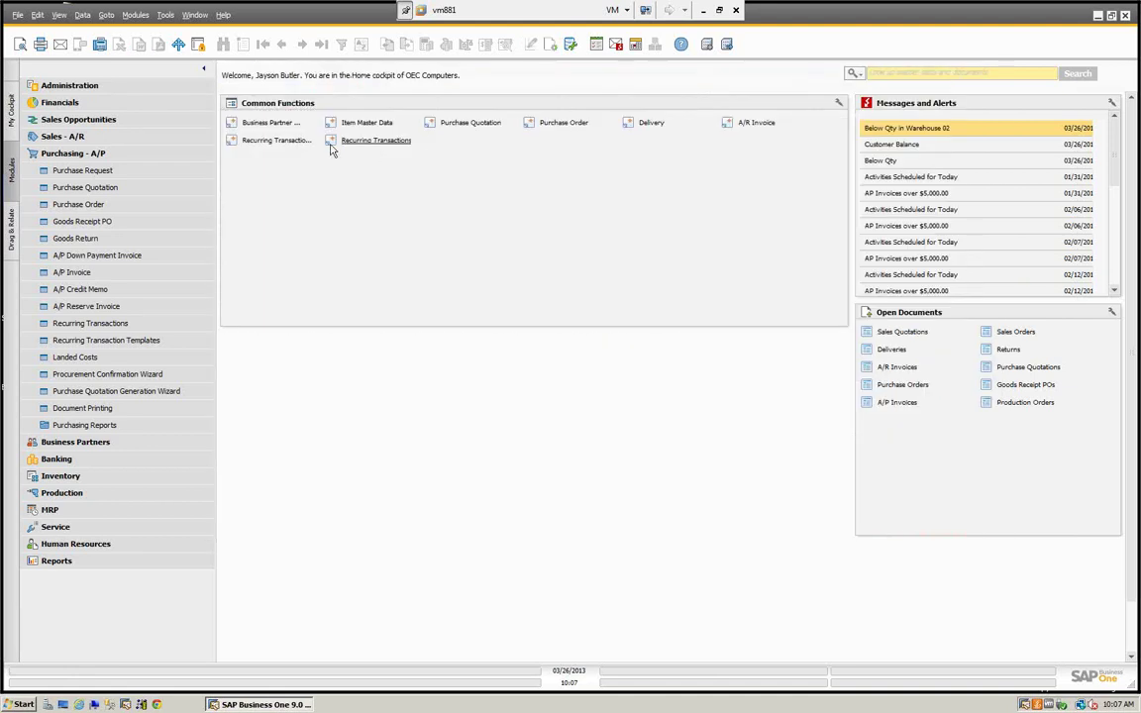
# Step: Open the recurring transaction templates list and enlarge its window to show more columns and rows
pyautogui.click(277, 140)
pyautogui.moveTo(406, 205); pyautogui.dragTo(345, 155)
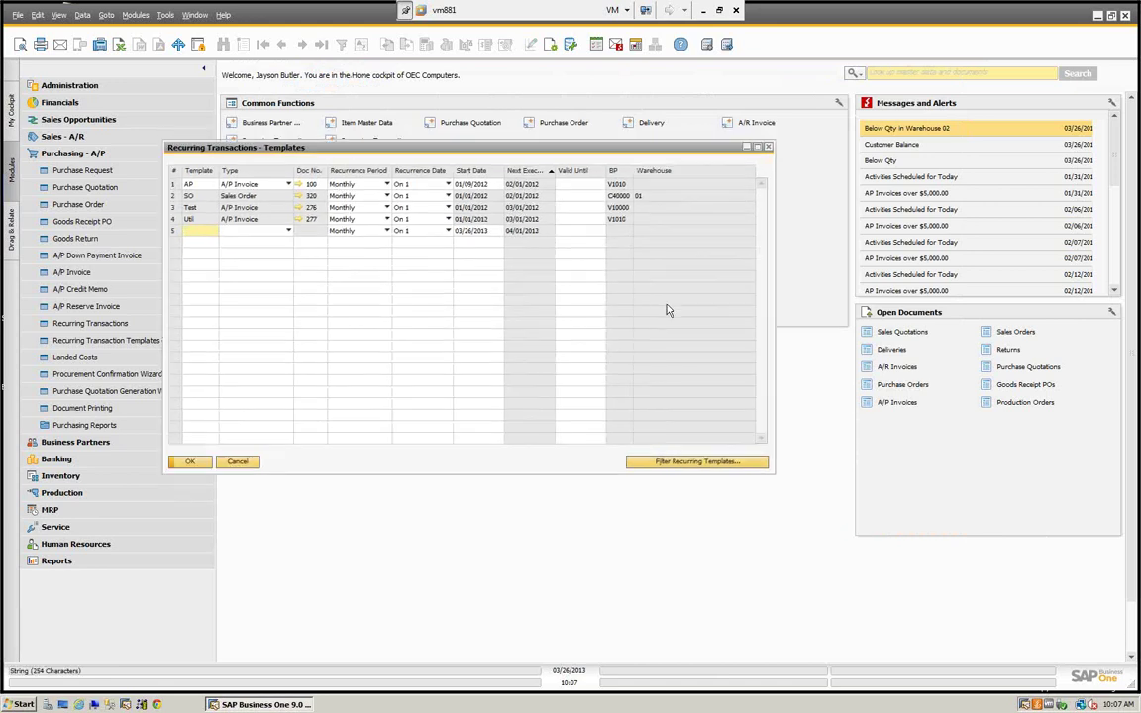
pyautogui.moveTo(771, 299); pyautogui.dragTo(1067, 300)
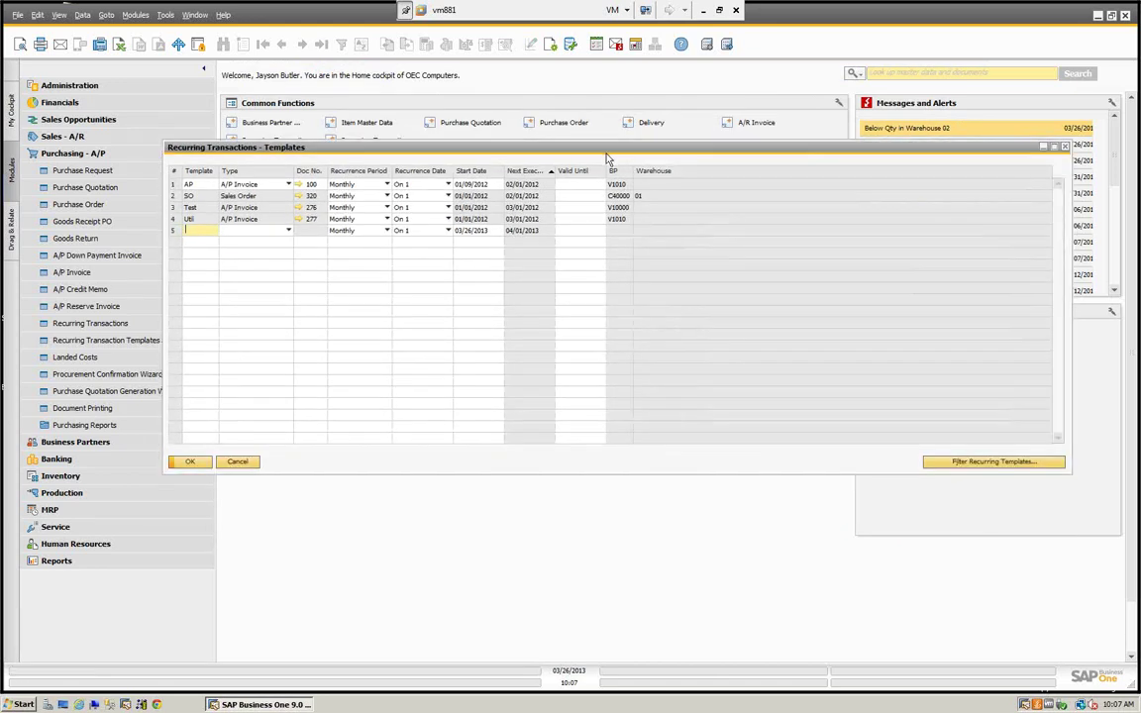
pyautogui.moveTo(607, 152); pyautogui.dragTo(612, 96)
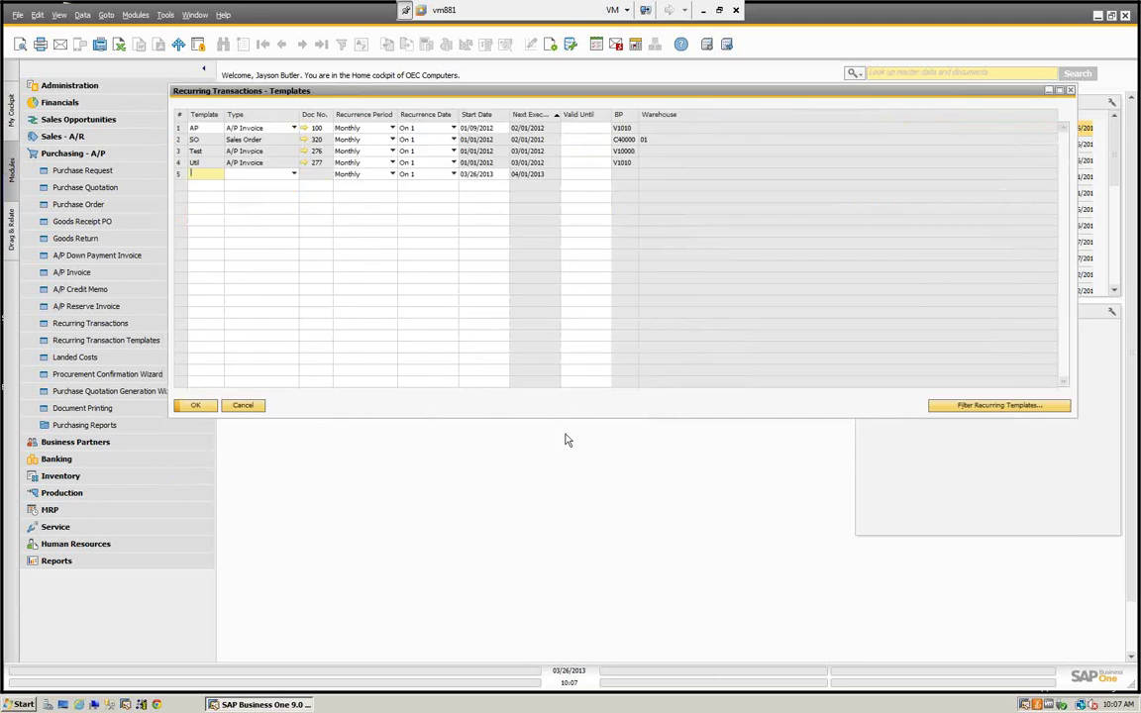
pyautogui.moveTo(563, 417); pyautogui.dragTo(547, 551)
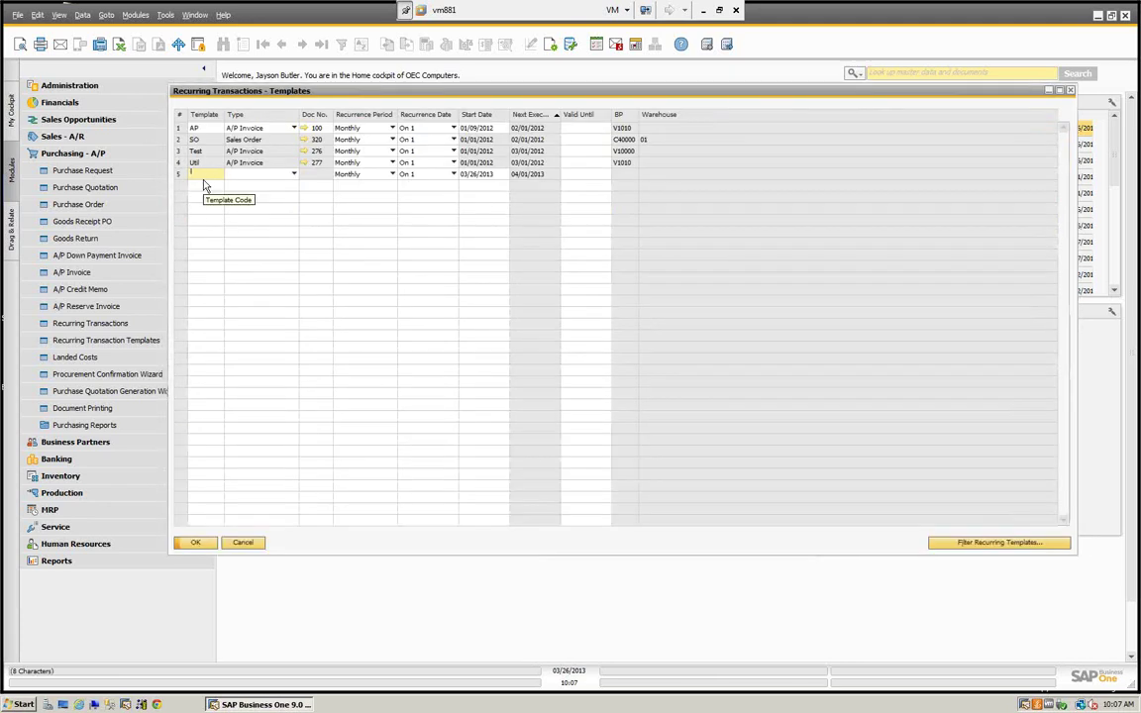
# Step: Add a recurring template named Demo1 of type Purchase Quotation and open its template document
pyautogui.write('Demo1')
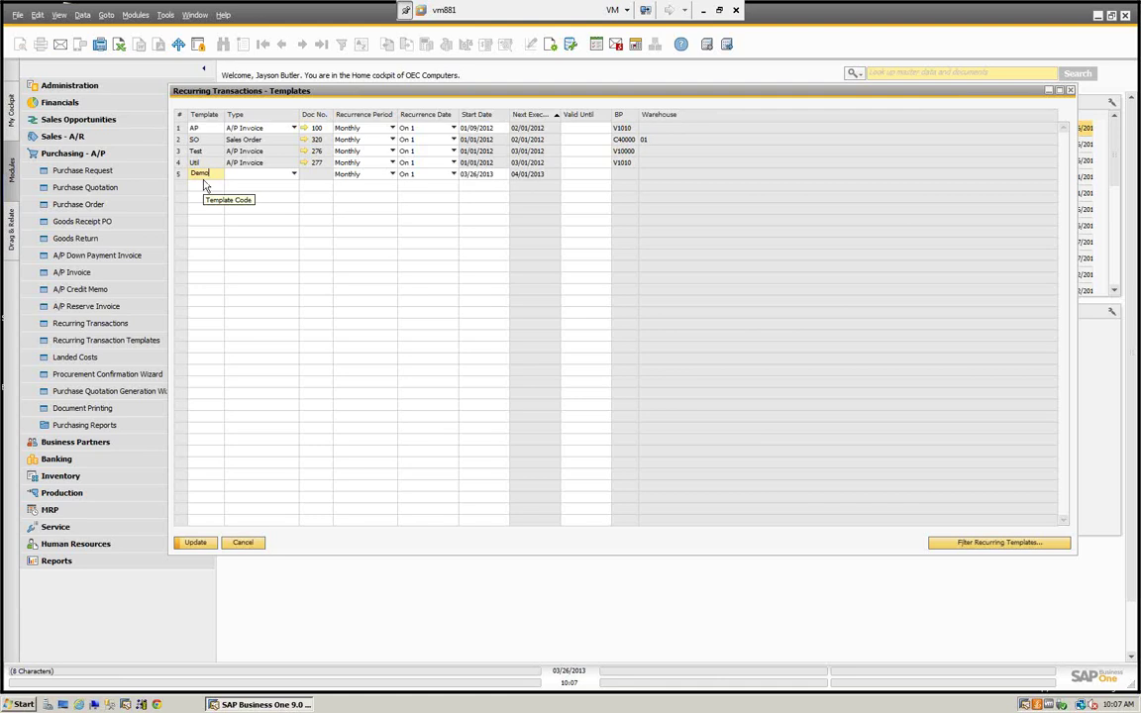
pyautogui.press('Tab')
pyautogui.click(282, 175)
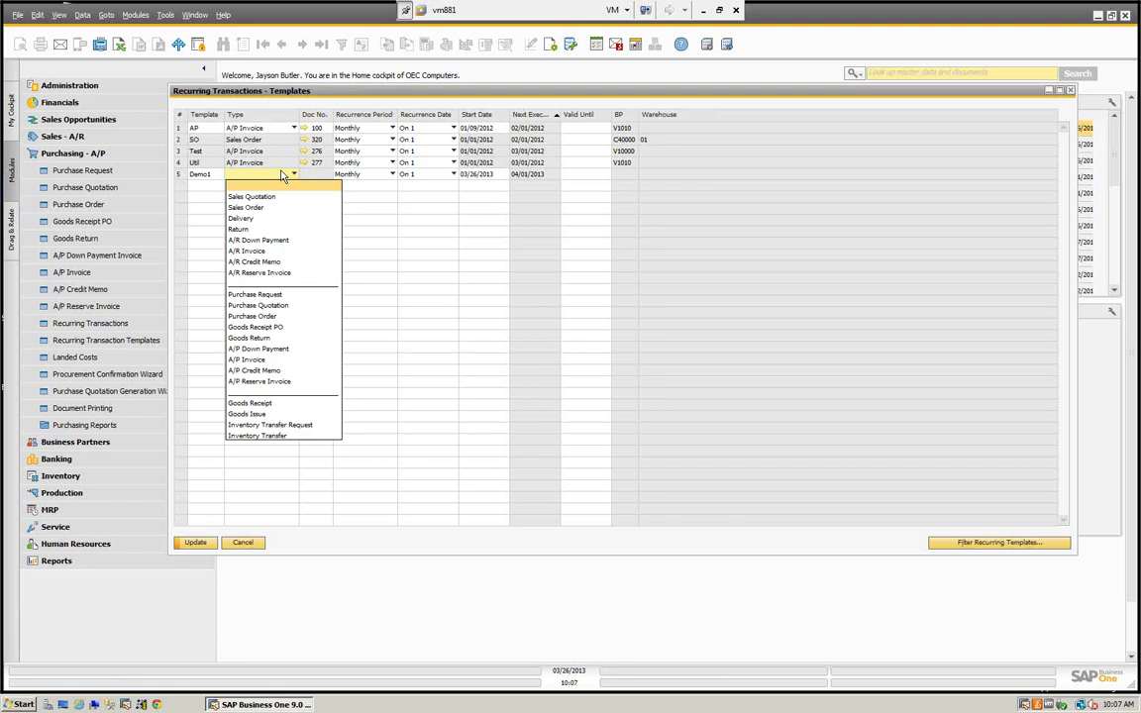
pyautogui.click(257, 305)
pyautogui.press('Tab')
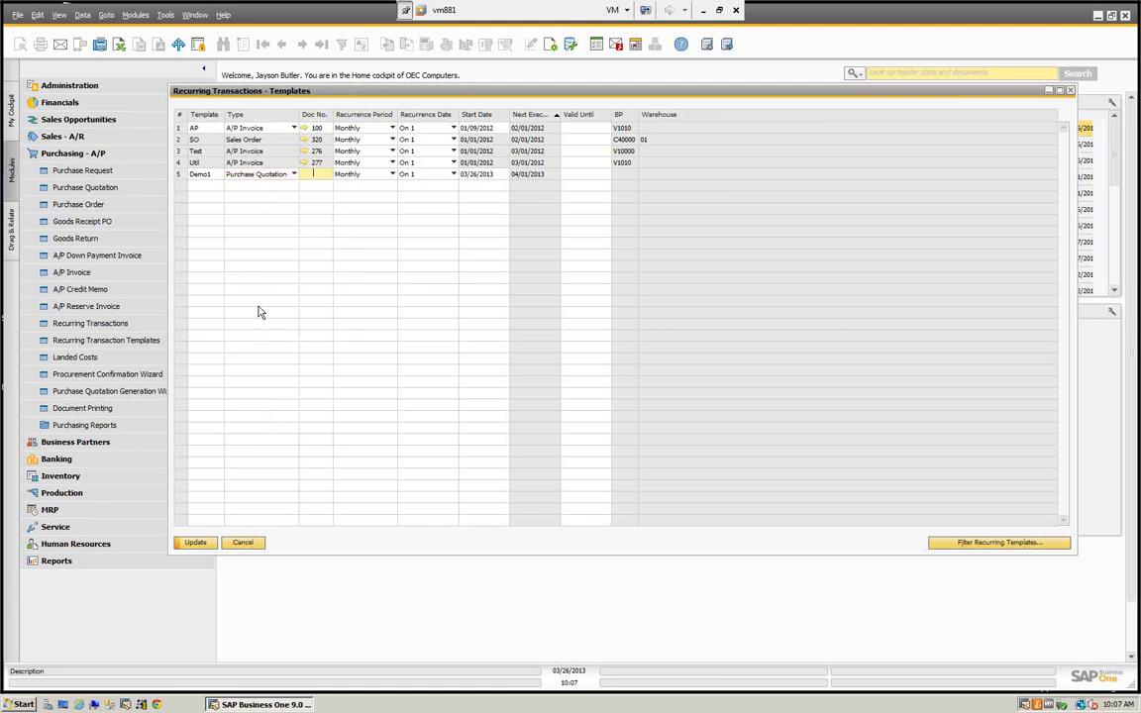
pyautogui.press('Tab')
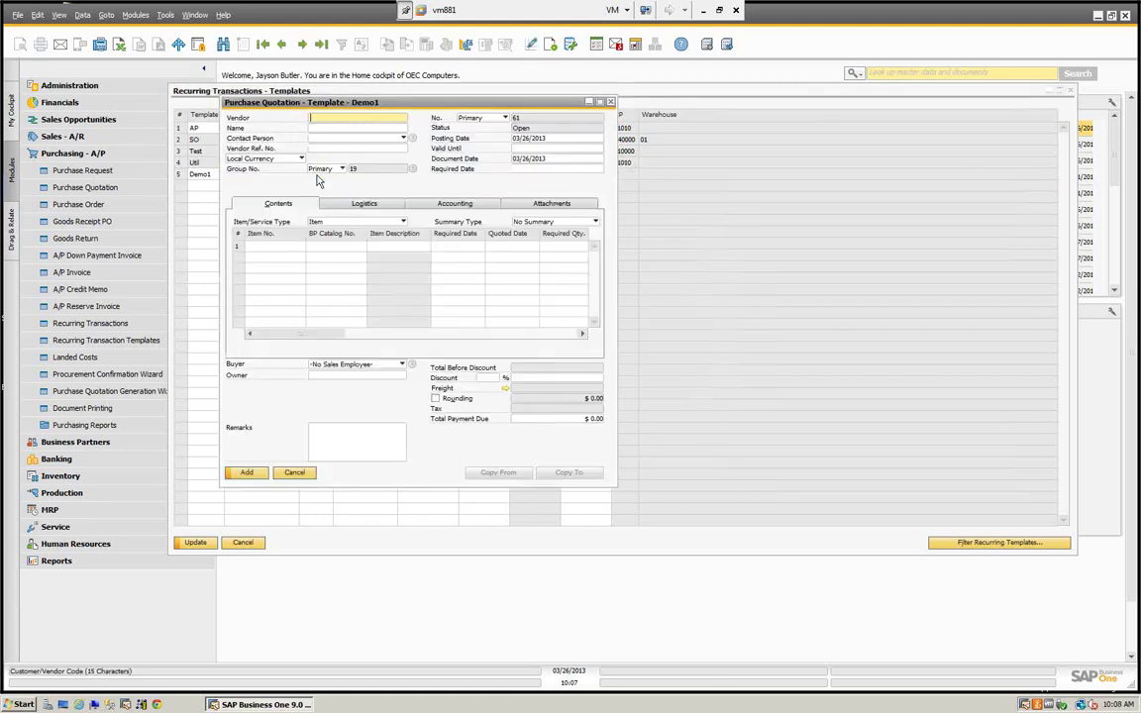
# Step: Widen the purchase quotation template window beside the templates list and choose Far East Imports (V1010) as the vendor
pyautogui.moveTo(376, 106); pyautogui.dragTo(340, 157)
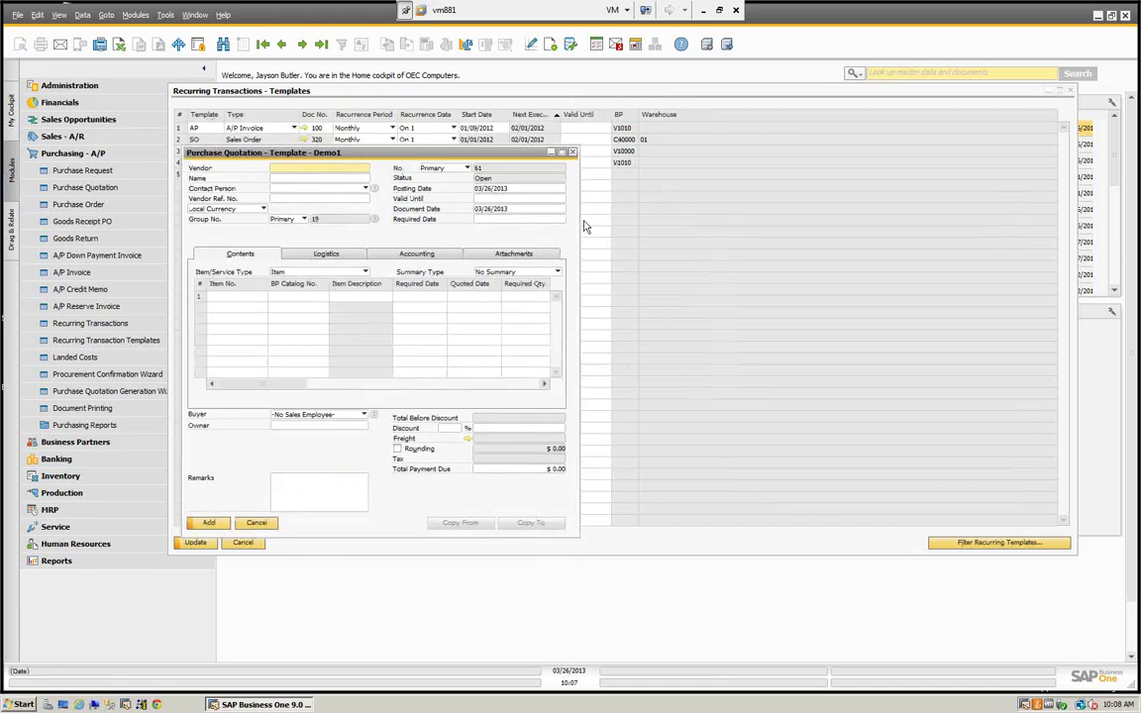
pyautogui.moveTo(578, 218); pyautogui.dragTo(983, 238)
pyautogui.moveTo(535, 155); pyautogui.dragTo(659, 107)
pyautogui.moveTo(231, 89); pyautogui.dragTo(110, 87)
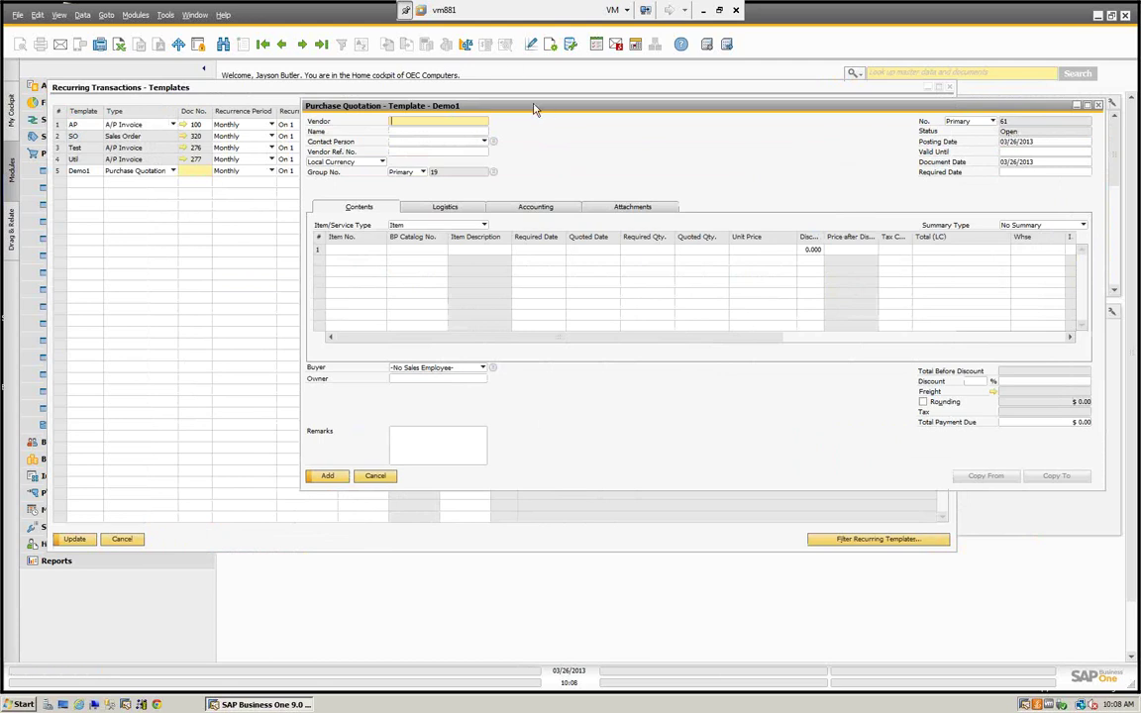
pyautogui.press('Tab')
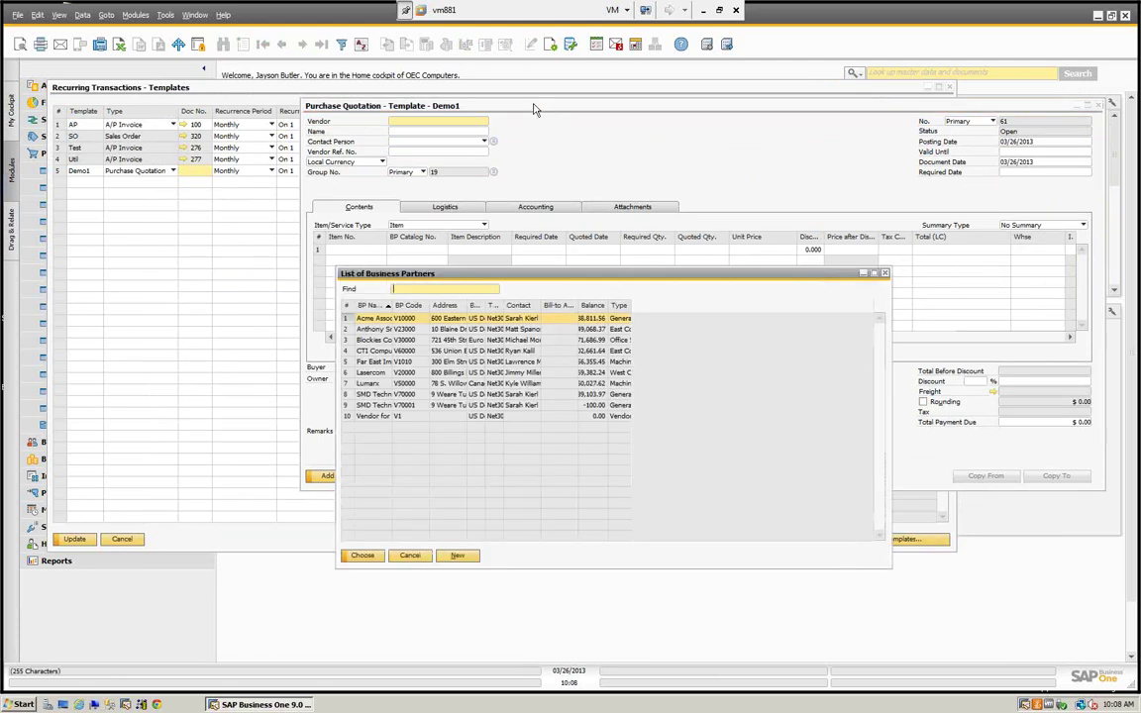
pyautogui.click(372, 362)
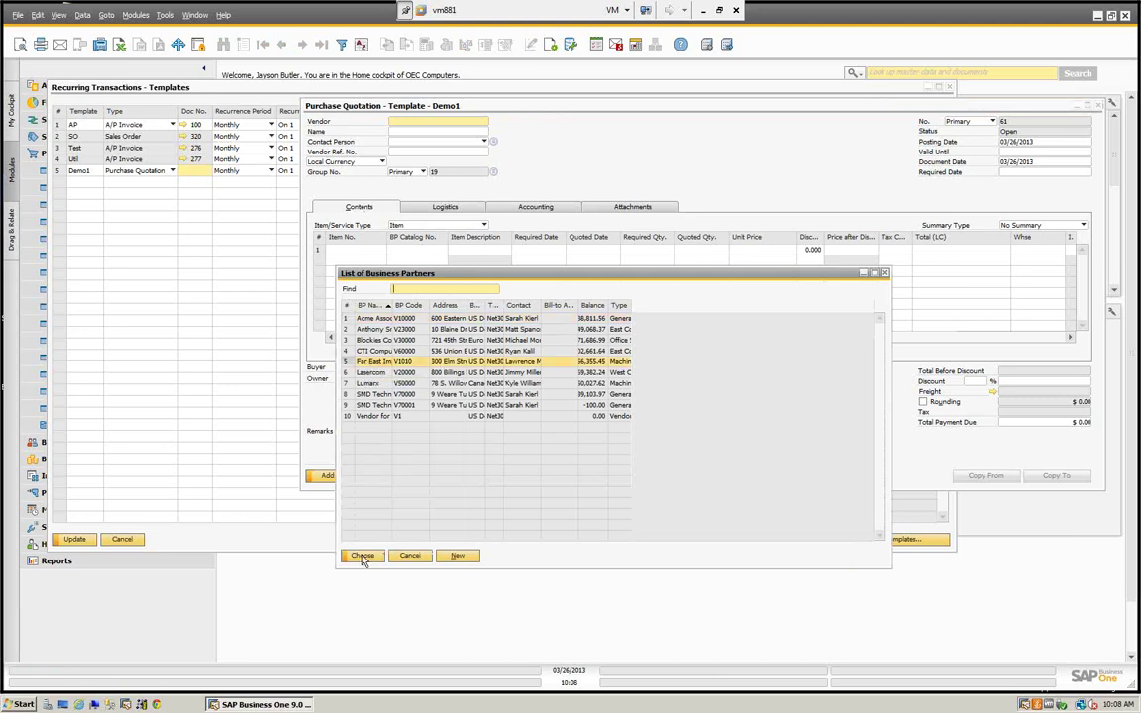
pyautogui.press('Return')
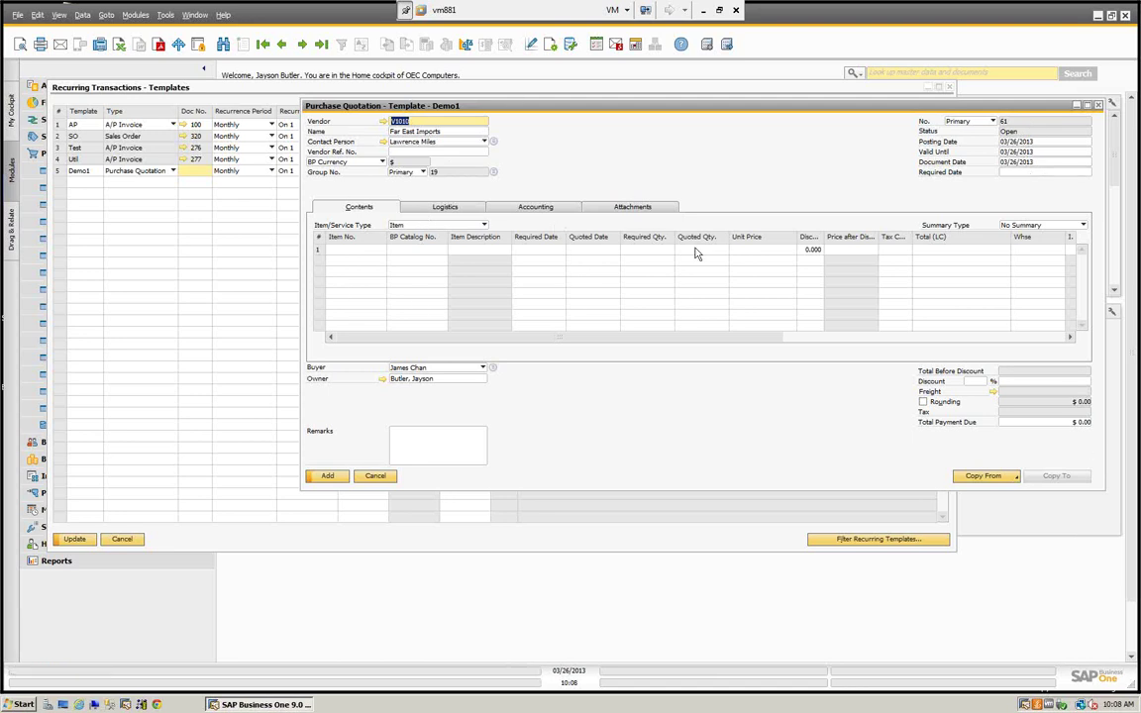
# Step: Add items A00001, A00002 and A00003 to the purchase quotation template's contents from the item list
pyautogui.click(368, 250)
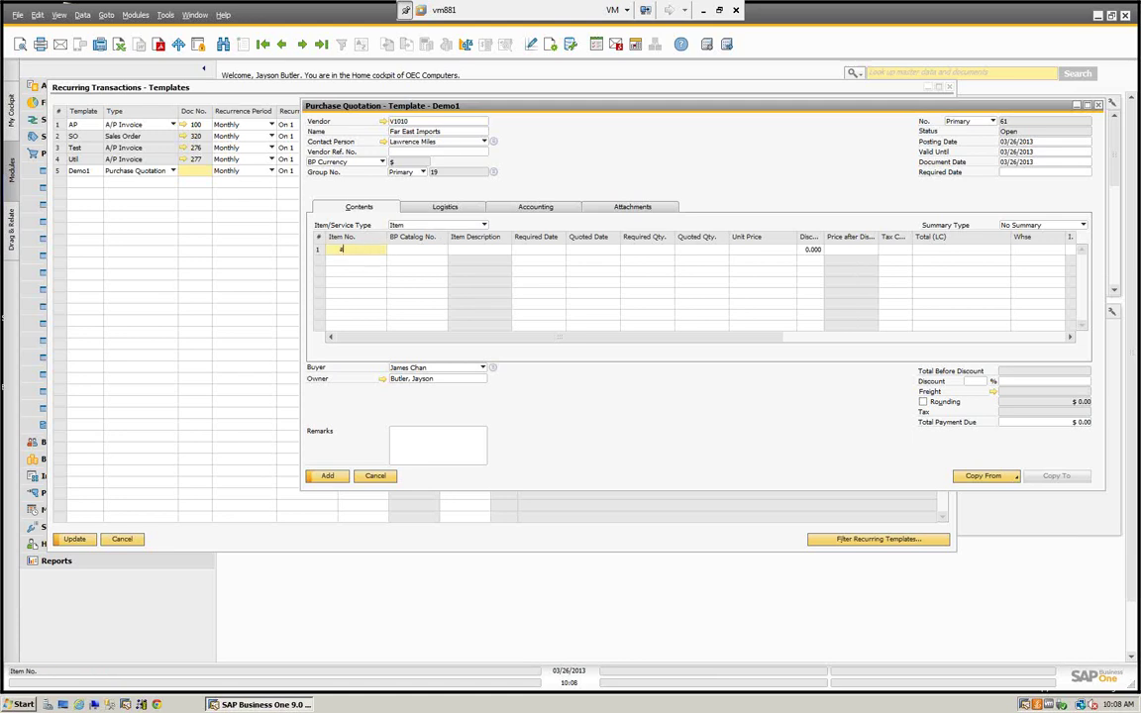
pyautogui.write('a')
pyautogui.press('Tab')
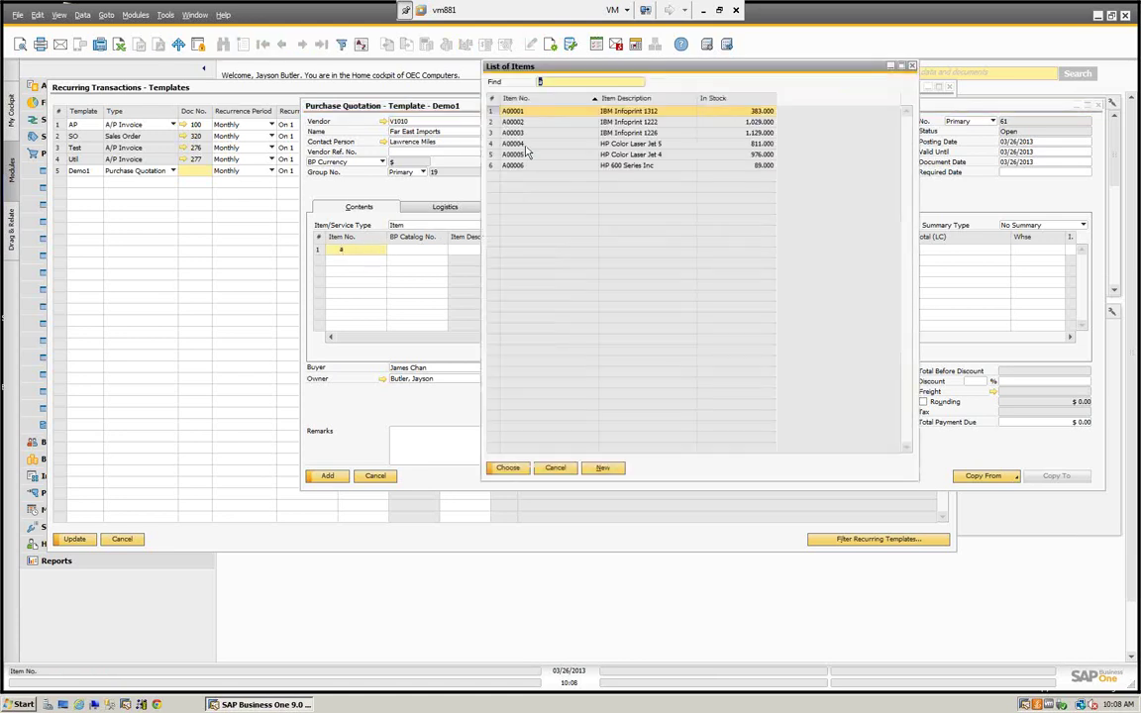
pyautogui.keyDown('shift'); pyautogui.click(520, 131); pyautogui.keyUp('shift')
pyautogui.click(507, 466)
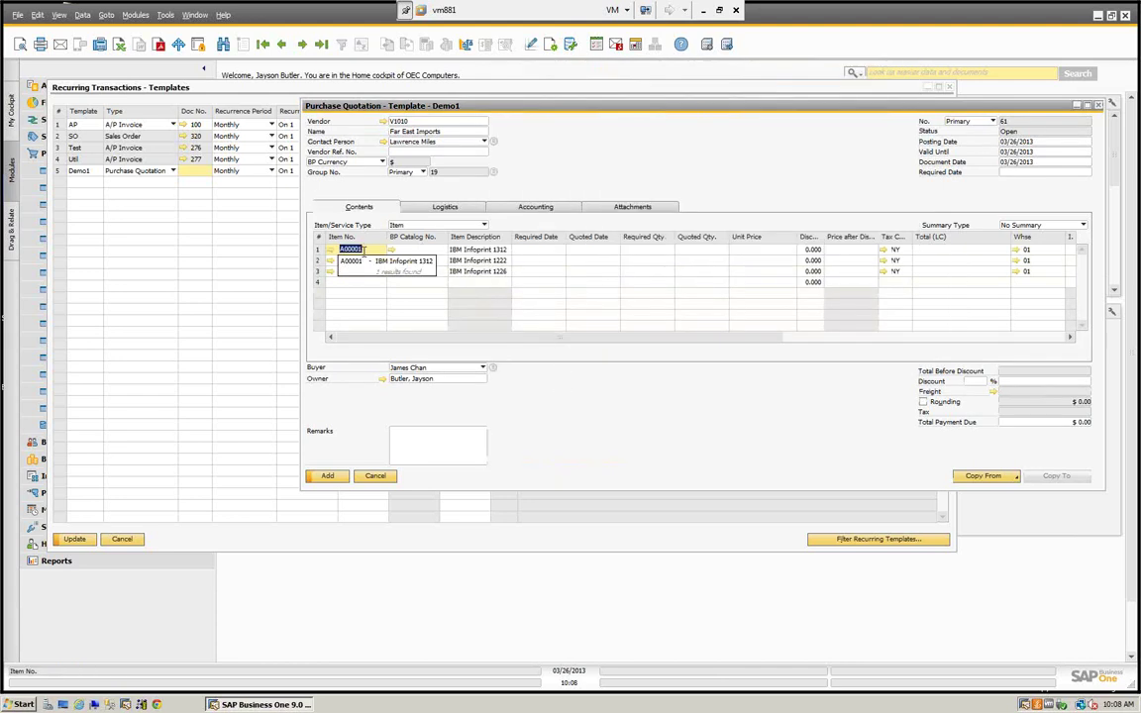
# Step: Set the required quantity to 100 for each of the three item rows
pyautogui.click(537, 249)
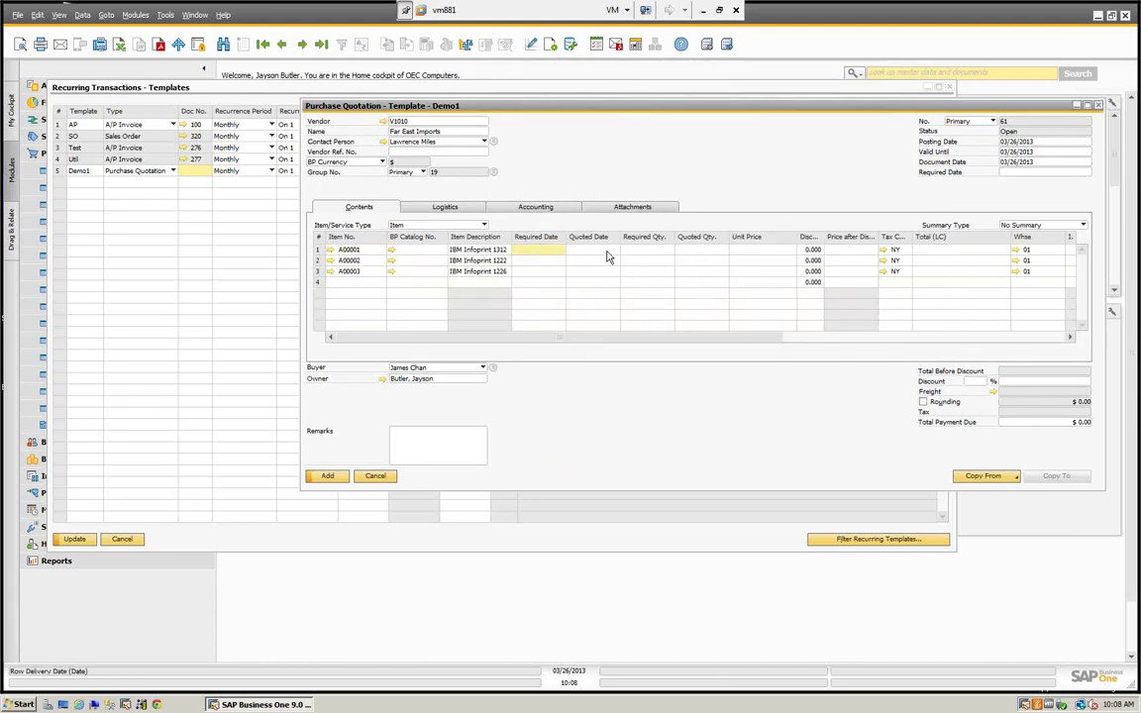
pyautogui.click(598, 251)
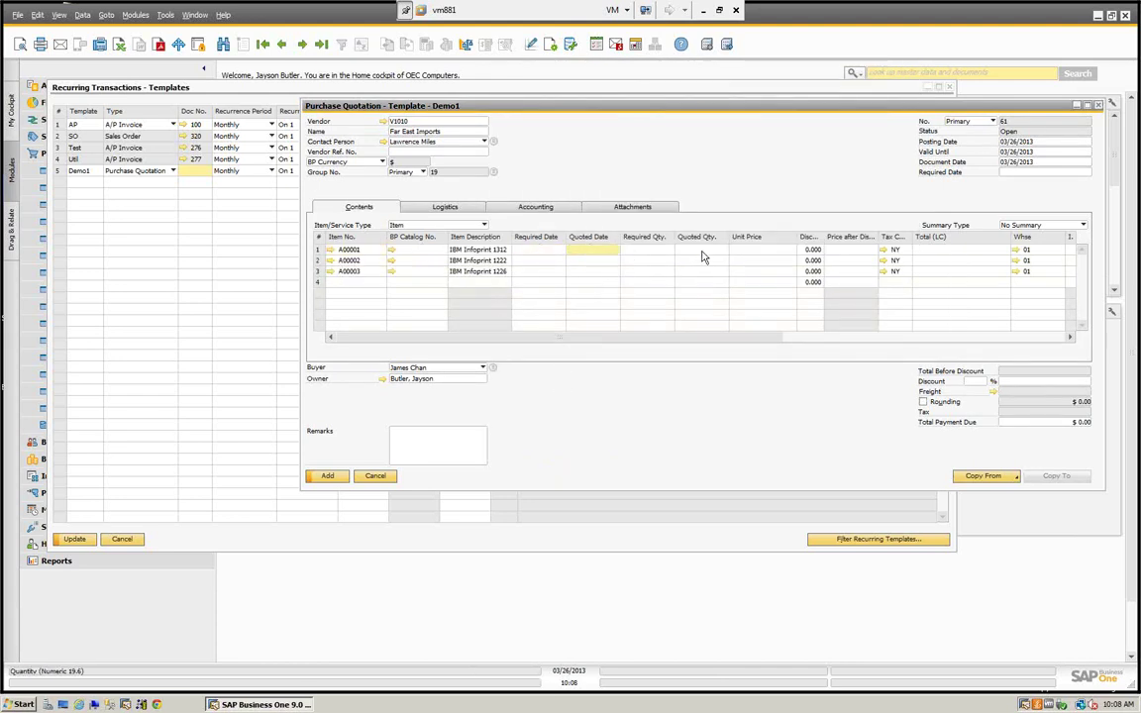
pyautogui.click(649, 250)
pyautogui.write('100')
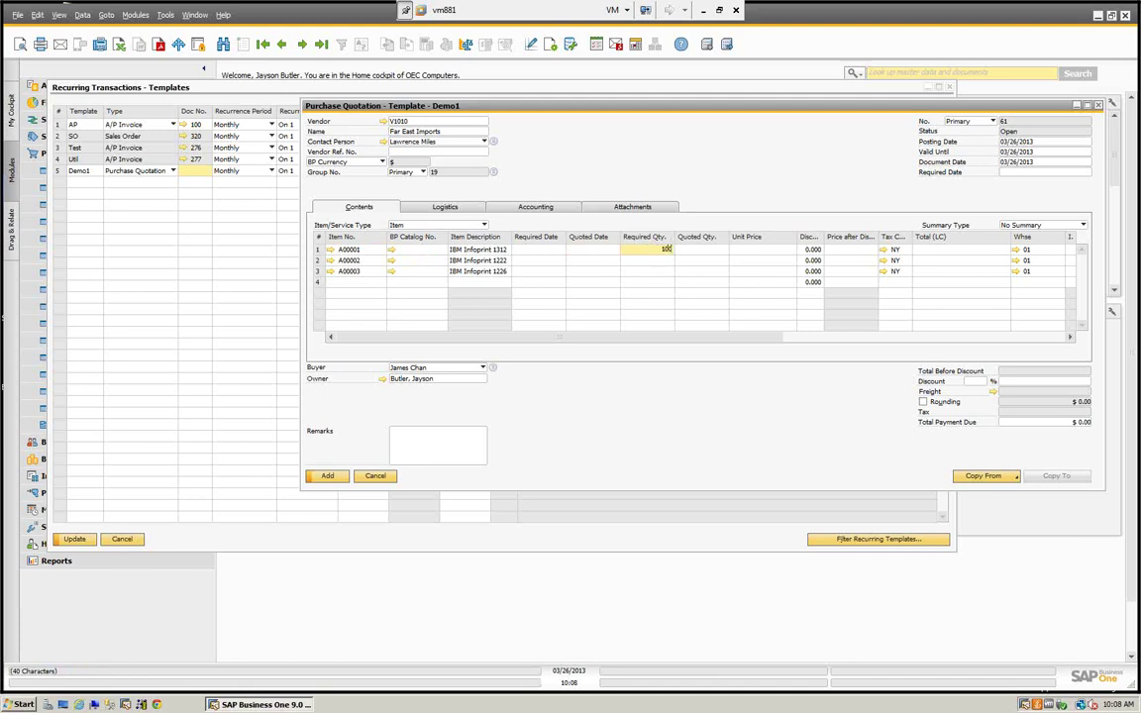
pyautogui.click(646, 260)
pyautogui.write('100')
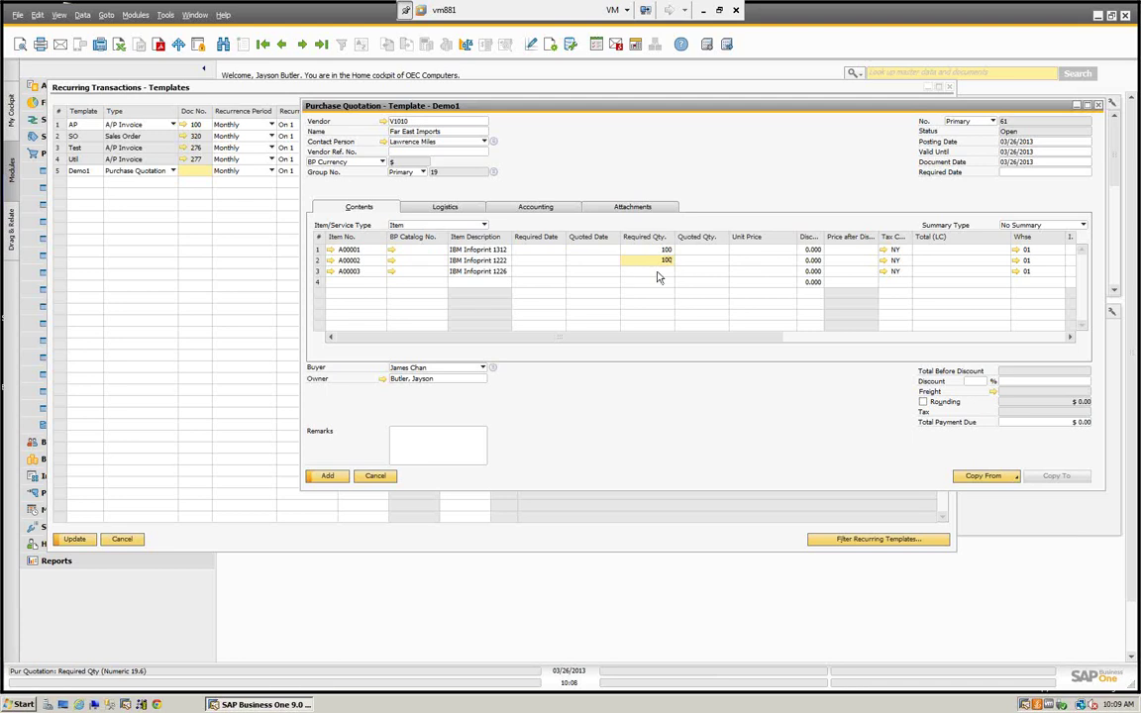
pyautogui.click(645, 271)
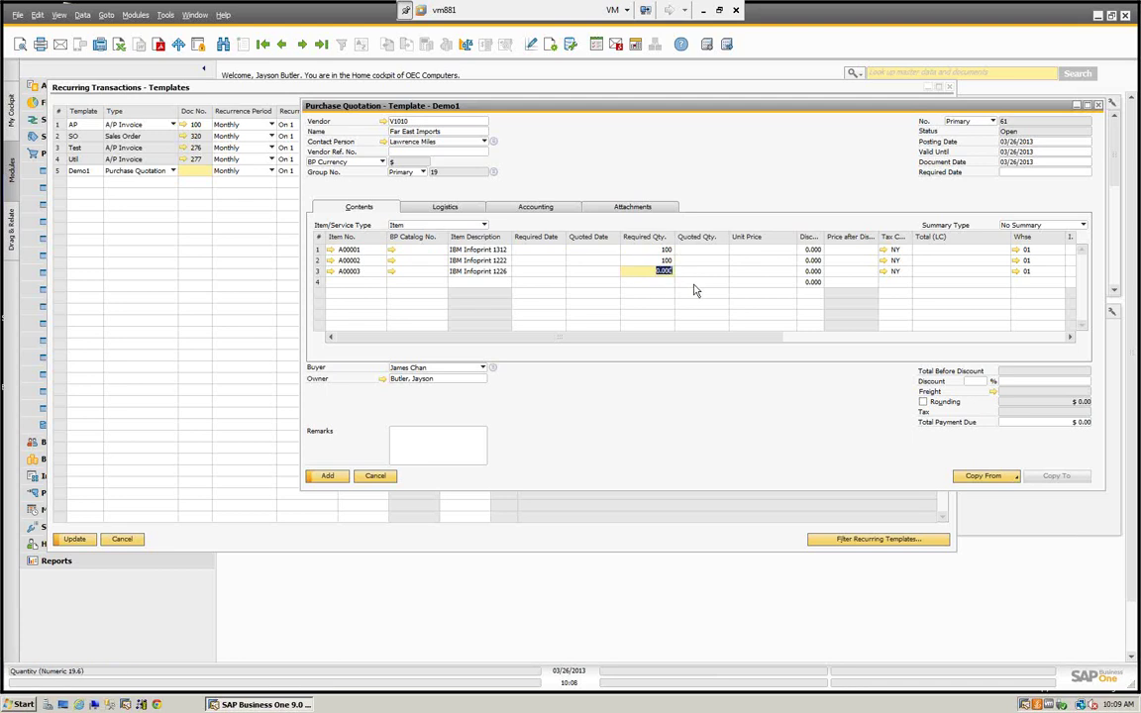
pyautogui.write('100')
# Step: Set the quoted quantity to 100 for each of the three item rows
pyautogui.click(712, 252)
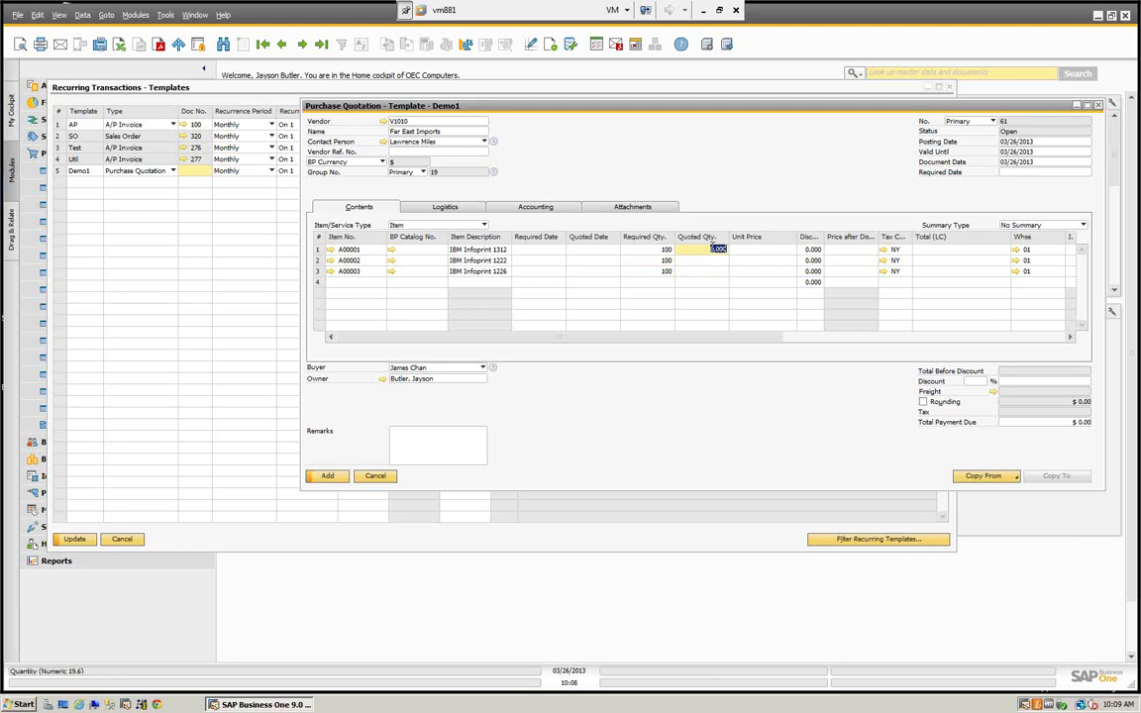
pyautogui.write('1')
pyautogui.click(713, 260)
pyautogui.write('100')
pyautogui.press('Down')
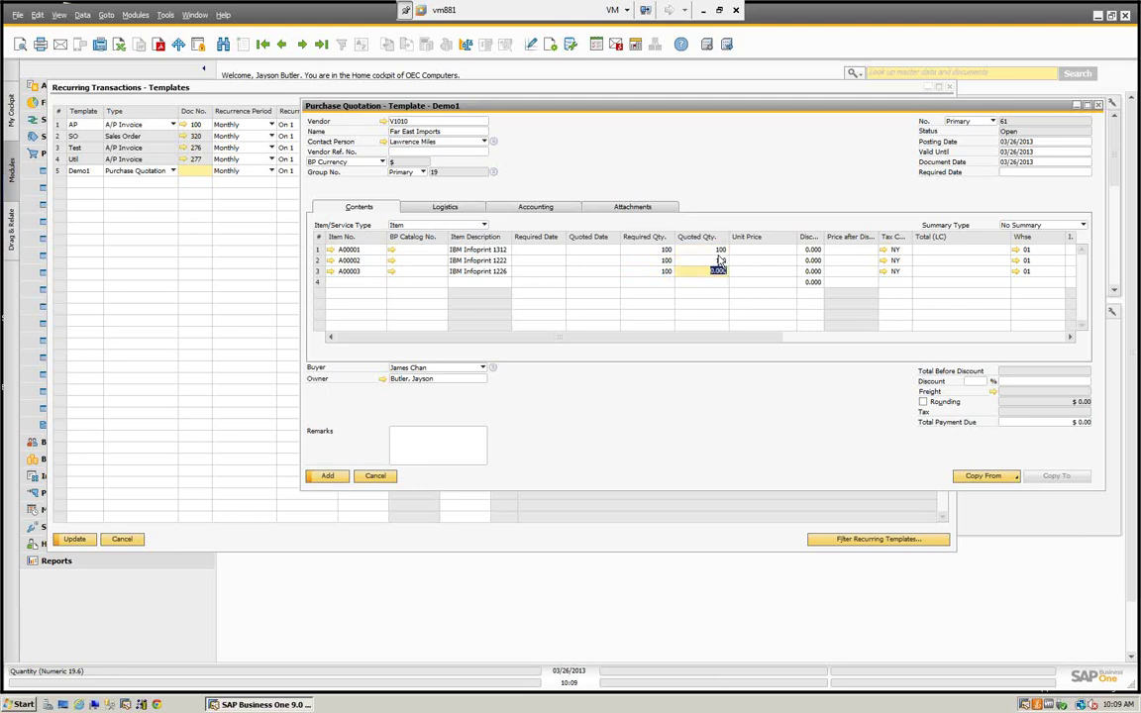
pyautogui.write('100')
# Step: Set the unit price to 50 for all three items and add the purchase quotation template document
pyautogui.click(761, 250)
pyautogui.write('50')
pyautogui.press('Down')
pyautogui.write('50')
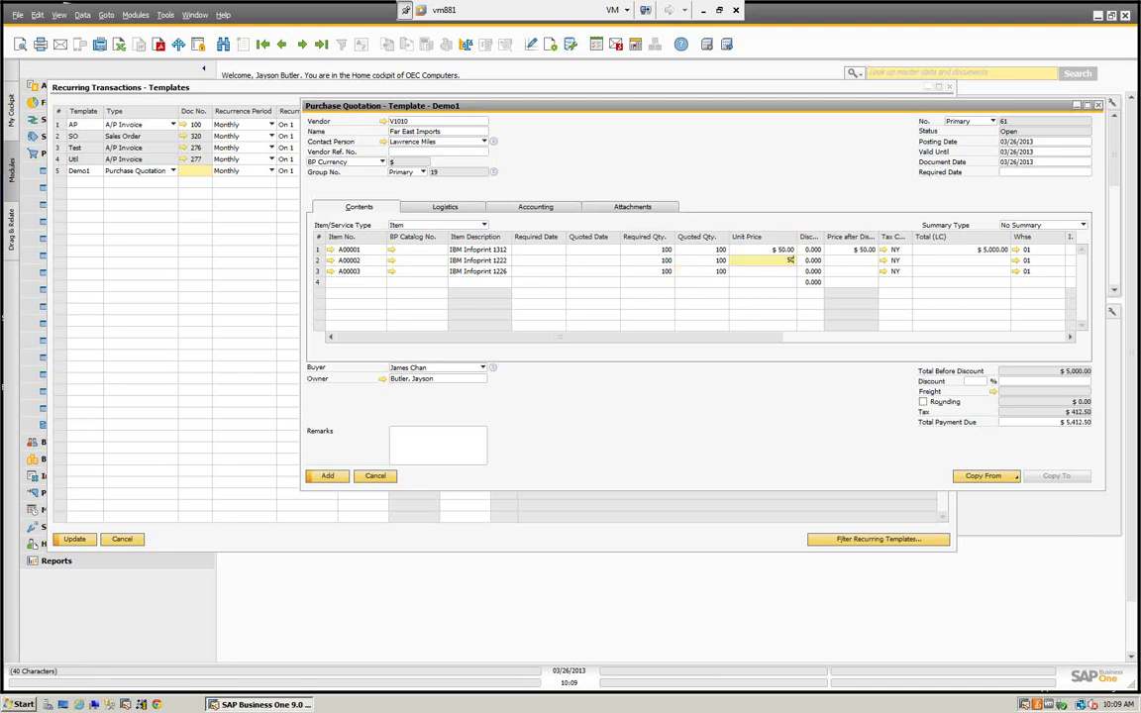
pyautogui.press('Down')
pyautogui.write('50')
pyautogui.press('Down')
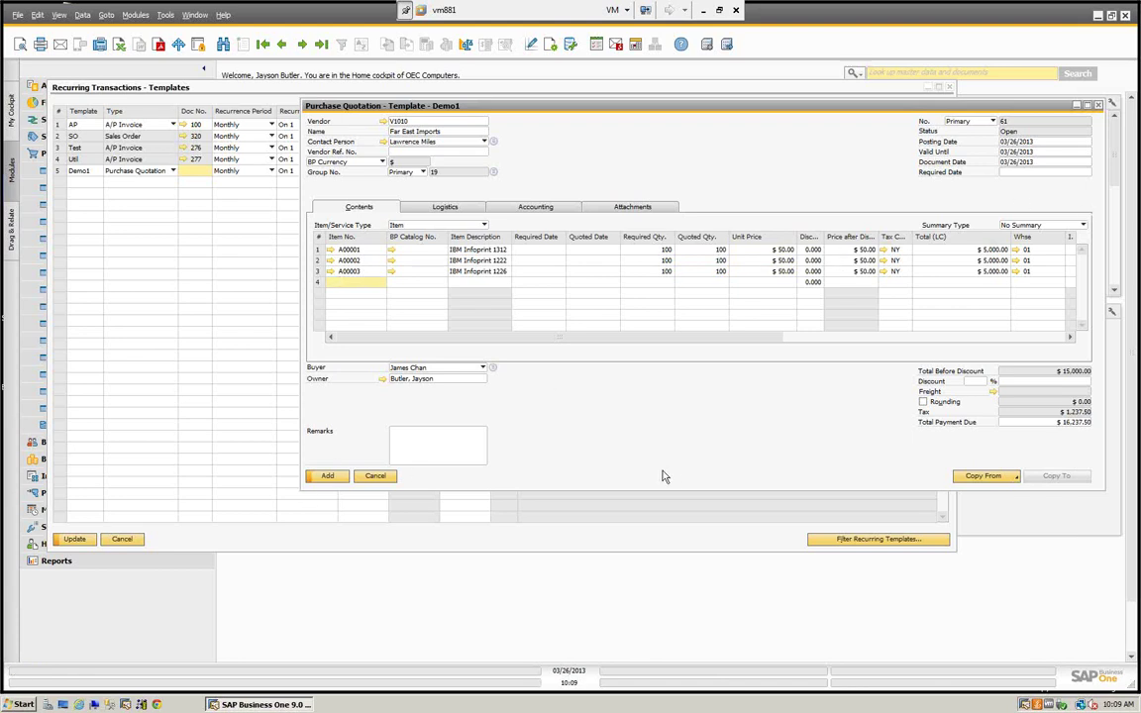
pyautogui.click(328, 482)
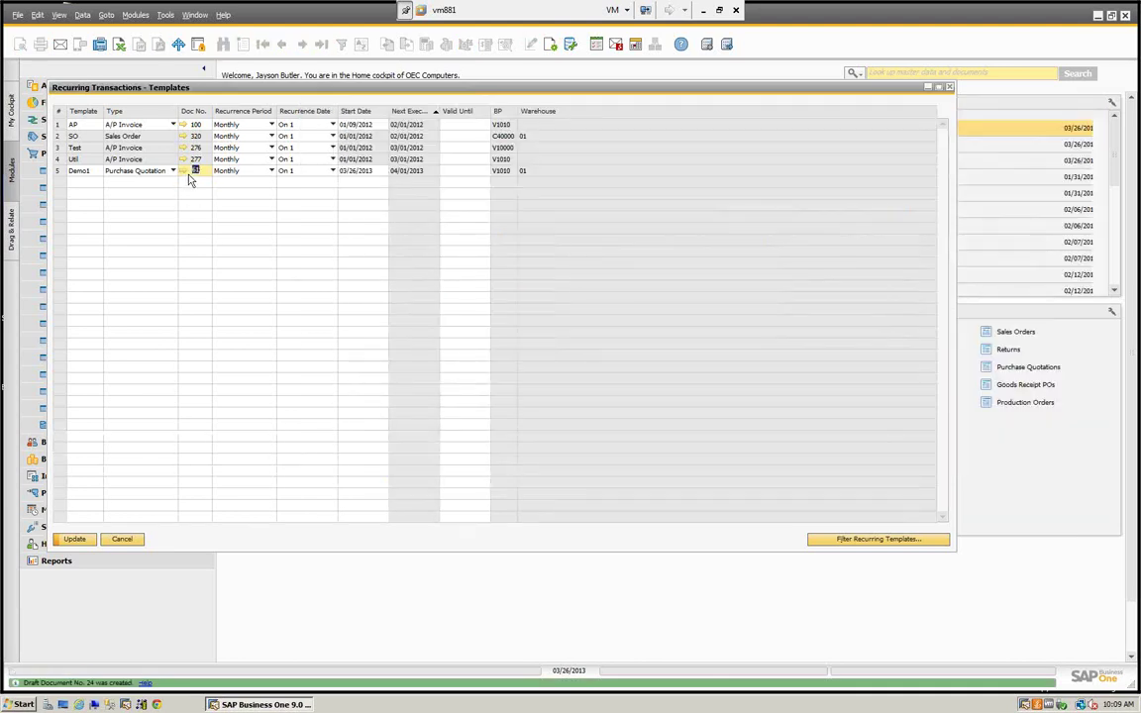
# Step: Set the Demo1 template to recur weekly on Monday
pyautogui.click(271, 172)
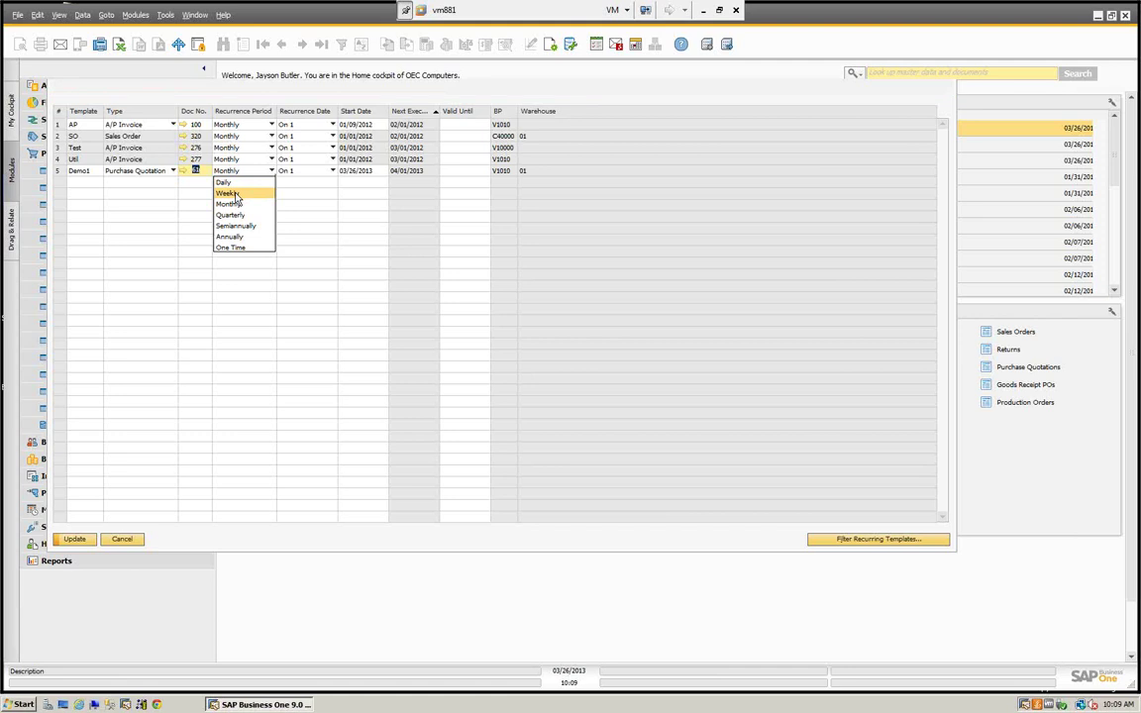
pyautogui.click(231, 192)
pyautogui.click(331, 171)
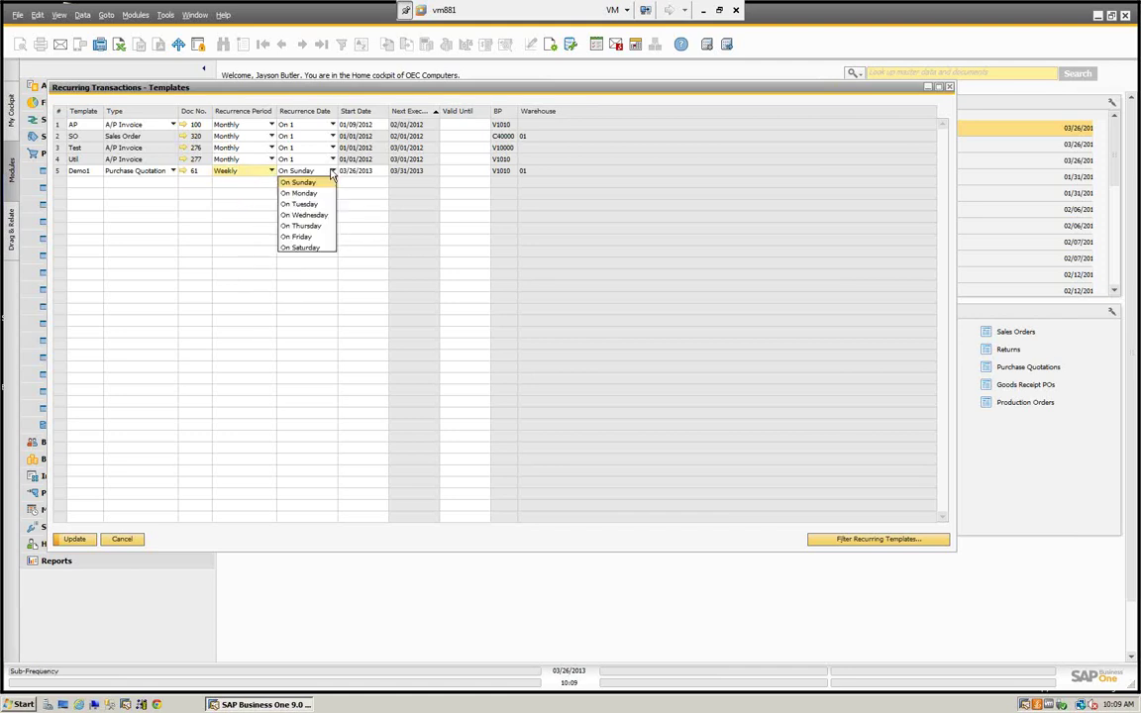
pyautogui.click(300, 195)
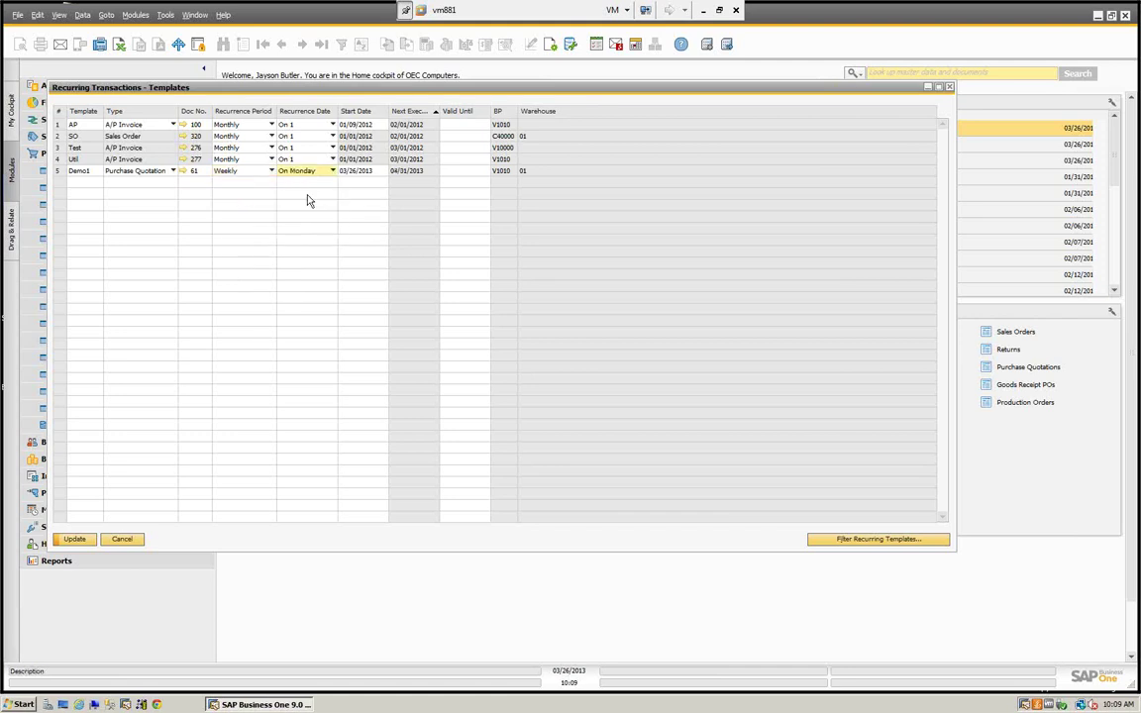
# Step: Set the Demo1 template's start date to 03/01/2013, then save and close the recurring templates list, accepting the past date
pyautogui.click(374, 173)
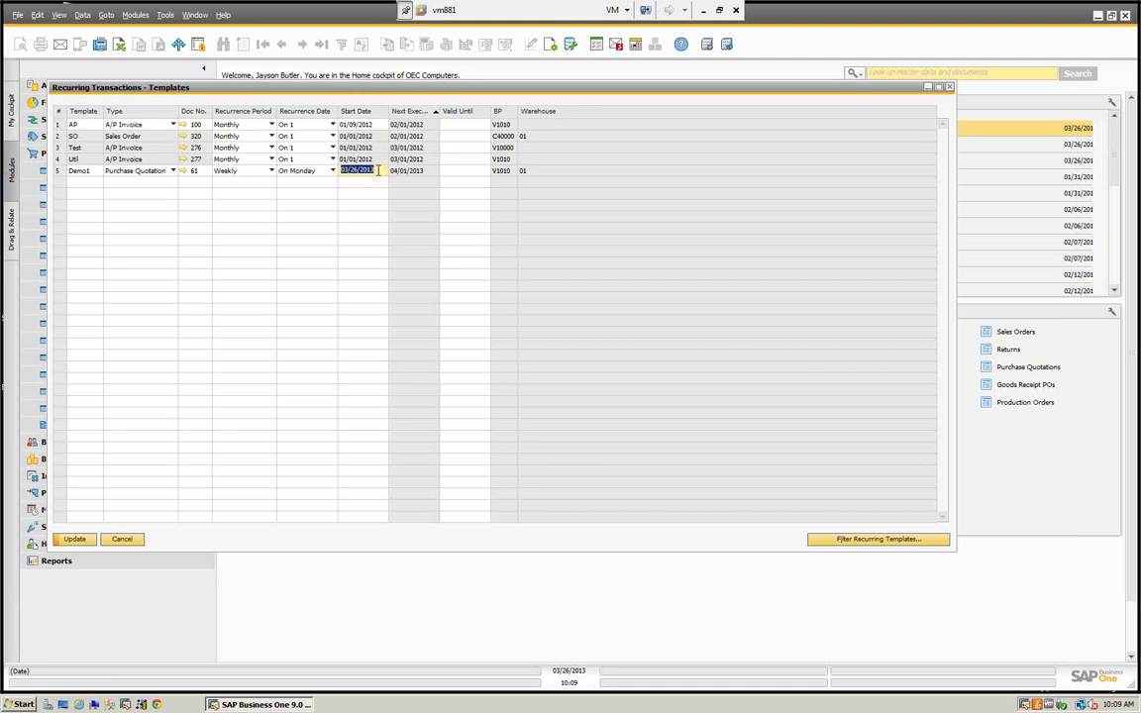
pyautogui.press('BackSpace')
pyautogui.write('0132013')
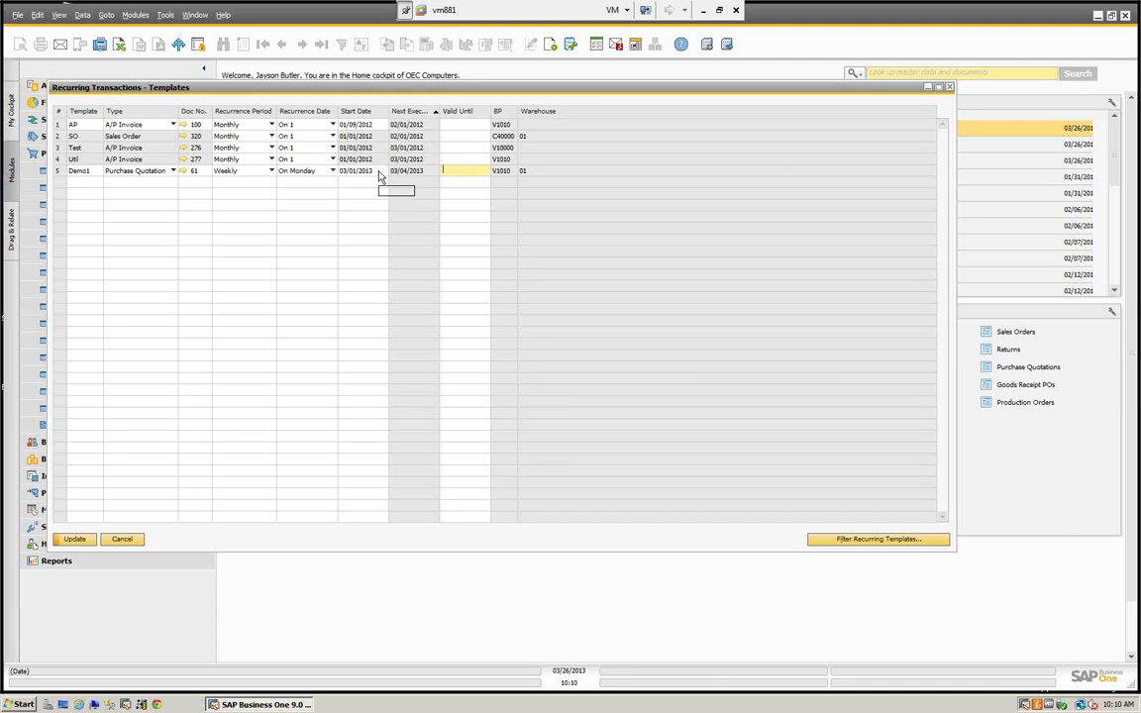
pyautogui.press('Tab')
pyautogui.click(76, 539)
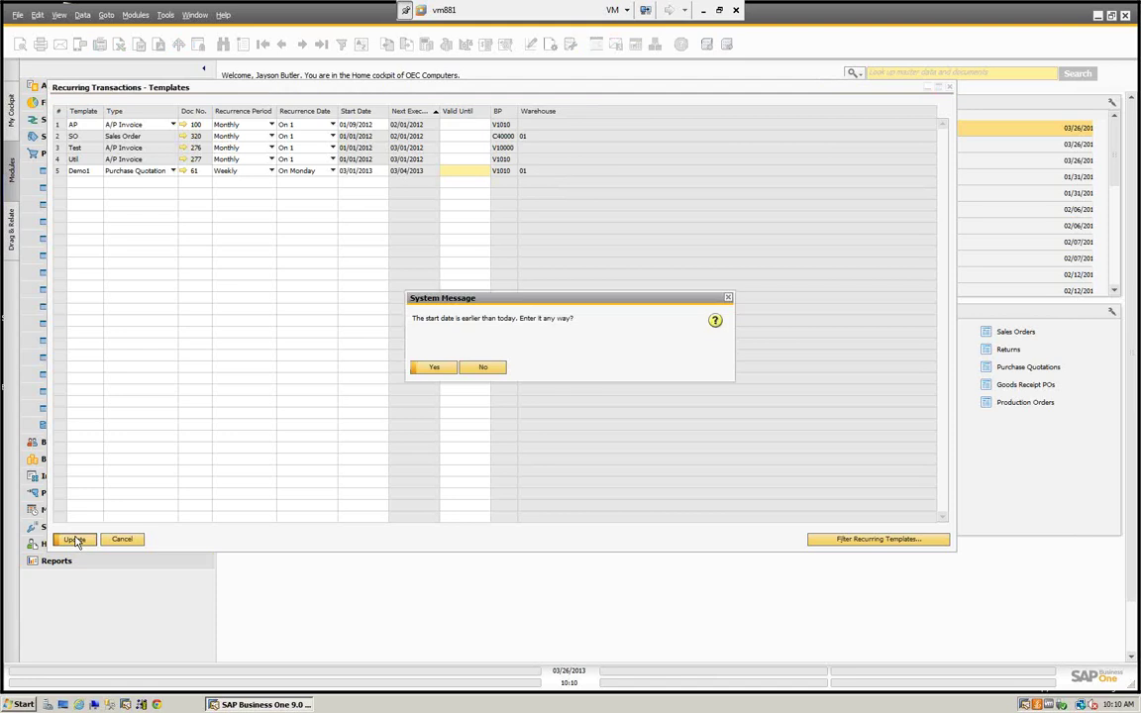
pyautogui.click(432, 369)
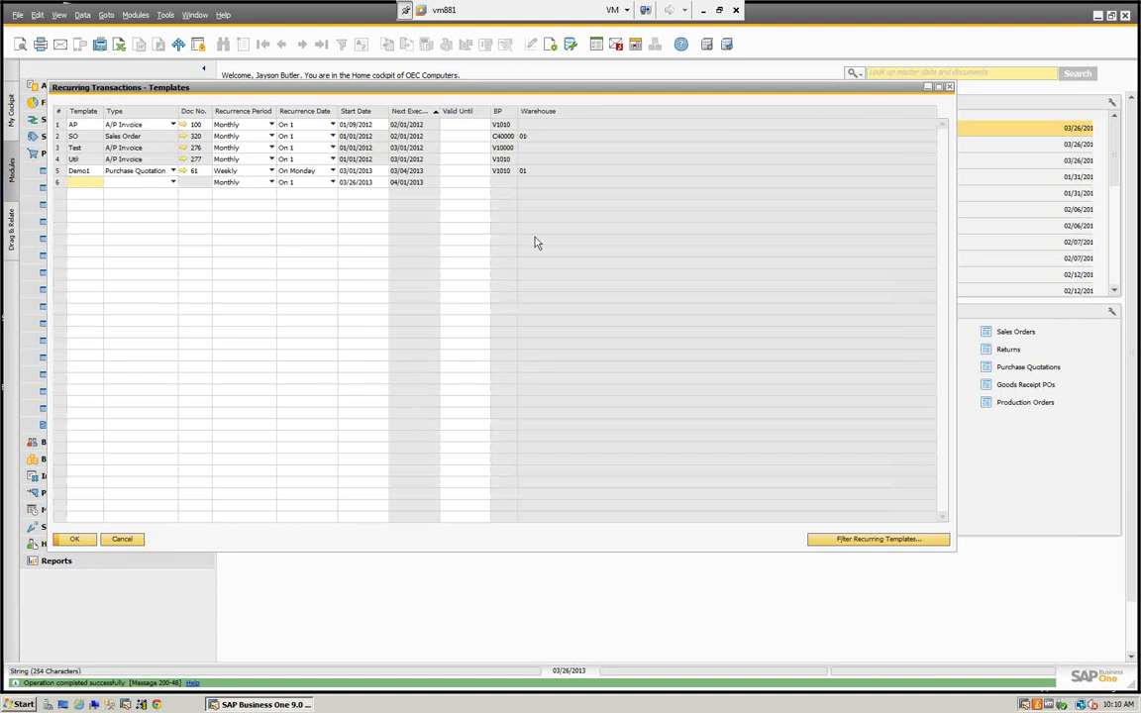
pyautogui.click(72, 539)
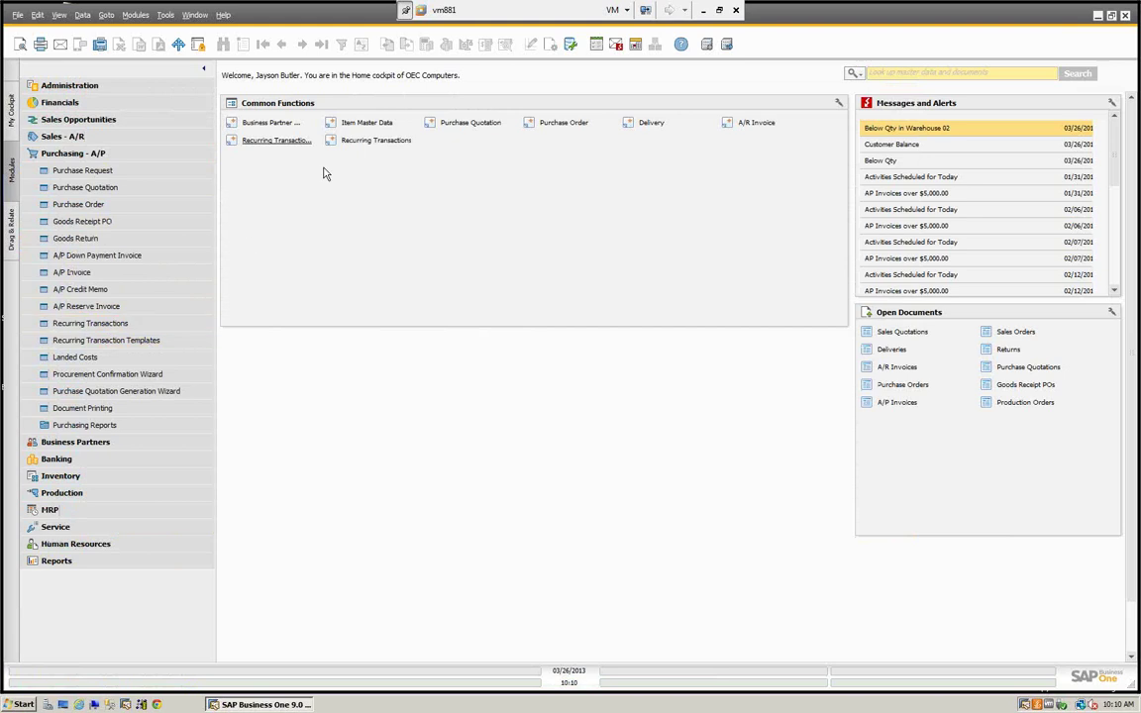
# Step: Open the list of recurring transactions scheduled for today and widen its Template column
pyautogui.click(365, 143)
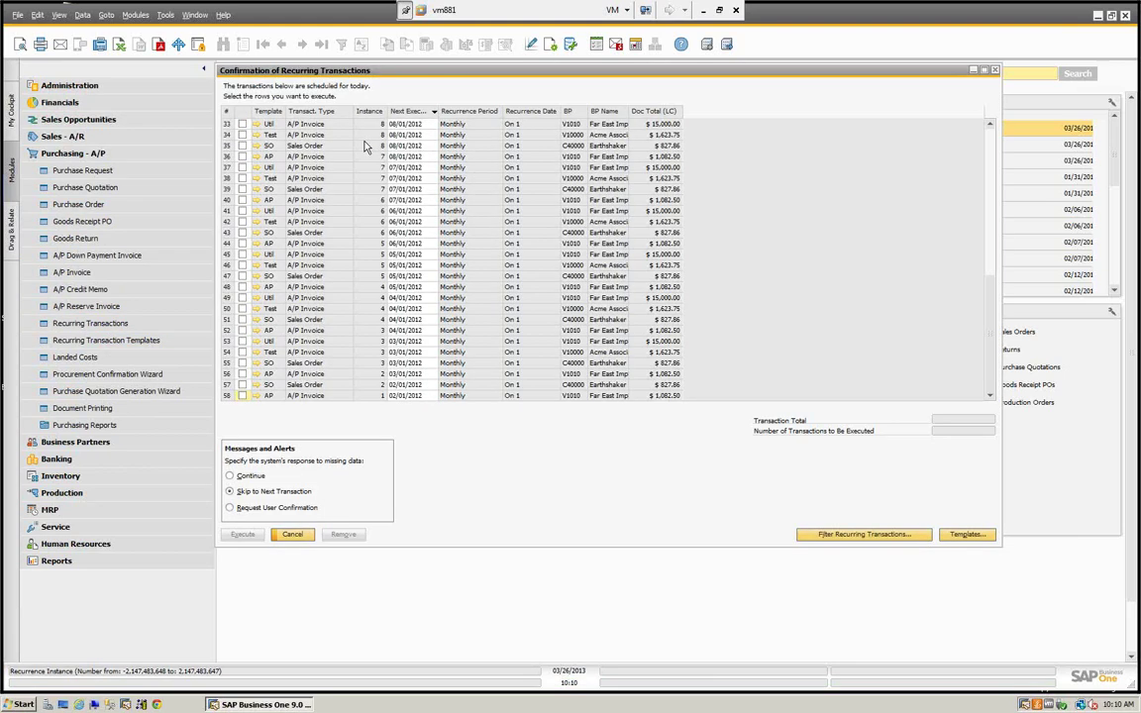
pyautogui.click(989, 169)
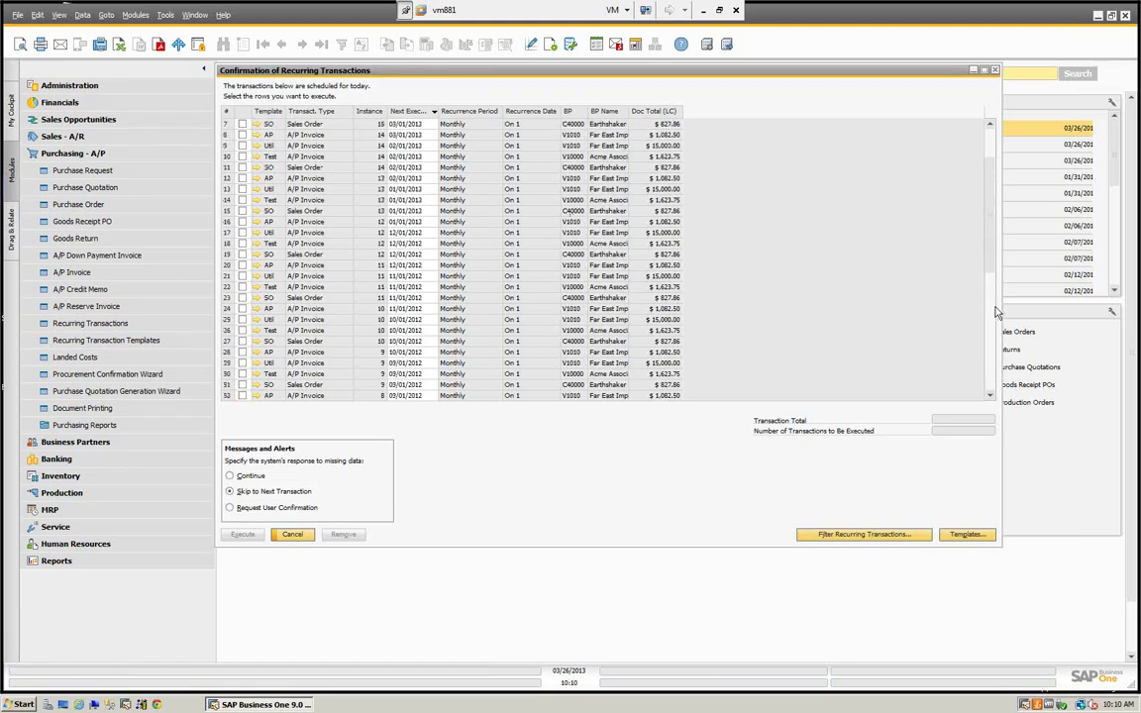
pyautogui.scroll(5, 335, 174)
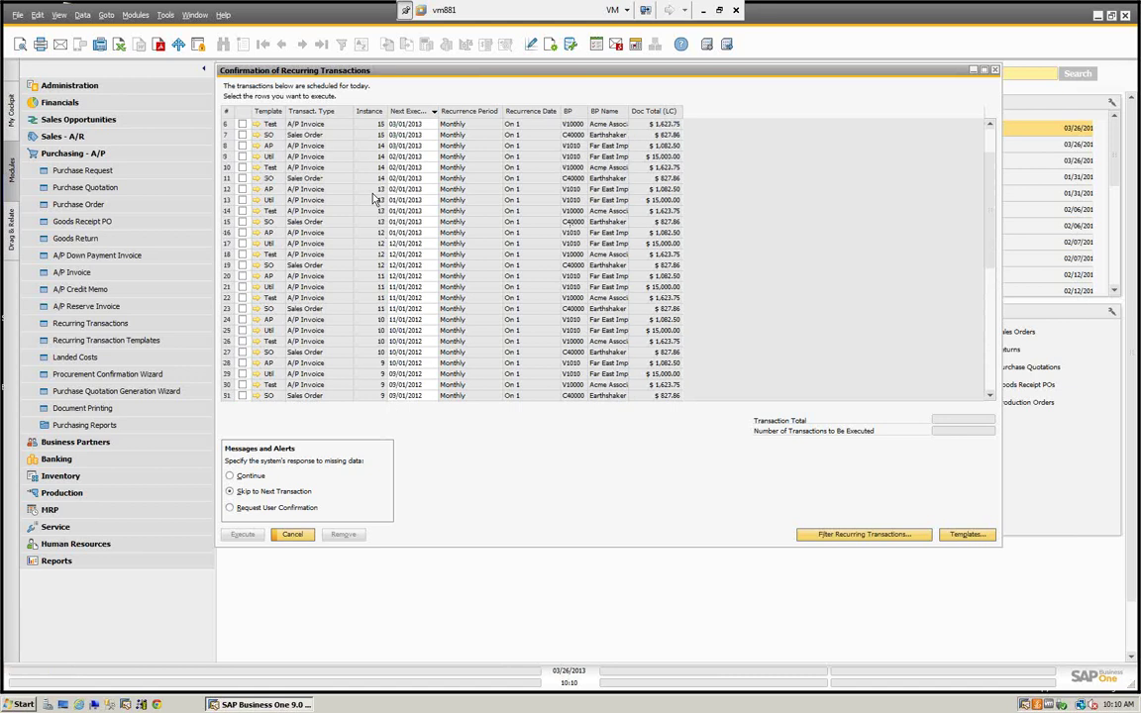
pyautogui.scroll(1, 322, 184)
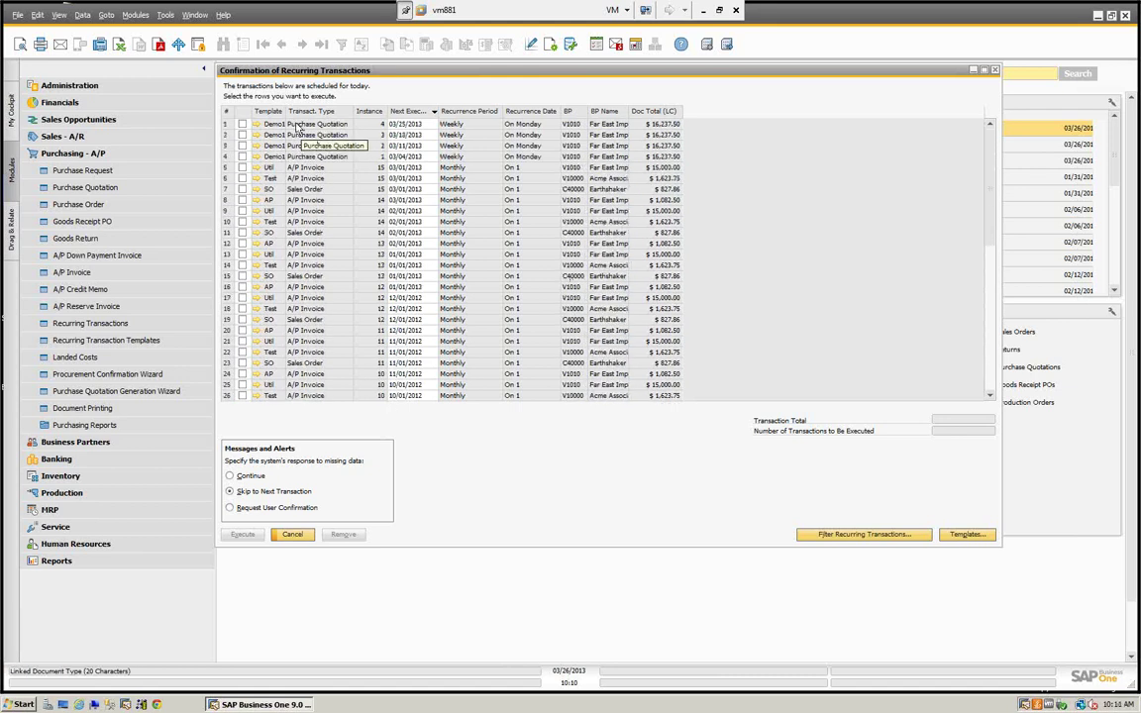
pyautogui.moveTo(396, 76)
pyautogui.mouseDown()
pyautogui.moveTo(385, 76)
pyautogui.moveTo(403, 77)
pyautogui.mouseUp()
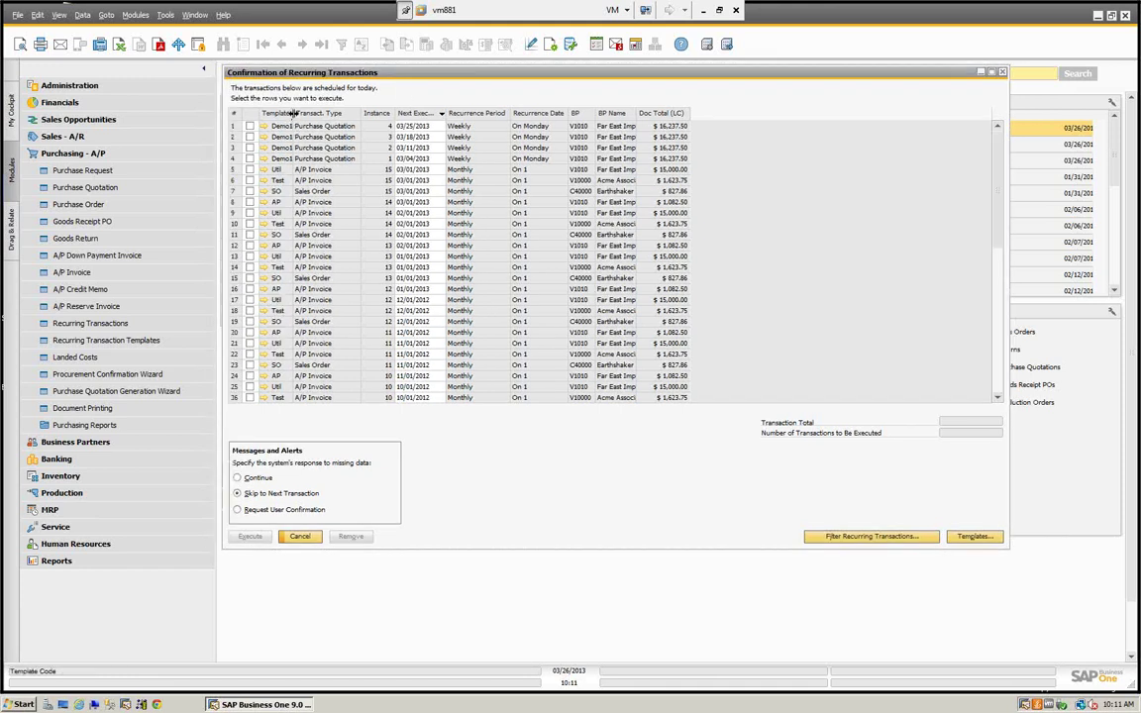
pyautogui.moveTo(293, 111); pyautogui.dragTo(316, 112)
# Step: Sort the scheduled recurring transactions by template name and locate the Demo1 purchase quotations
pyautogui.scroll(-10, 341, 139)
pyautogui.scroll(6, 341, 139)
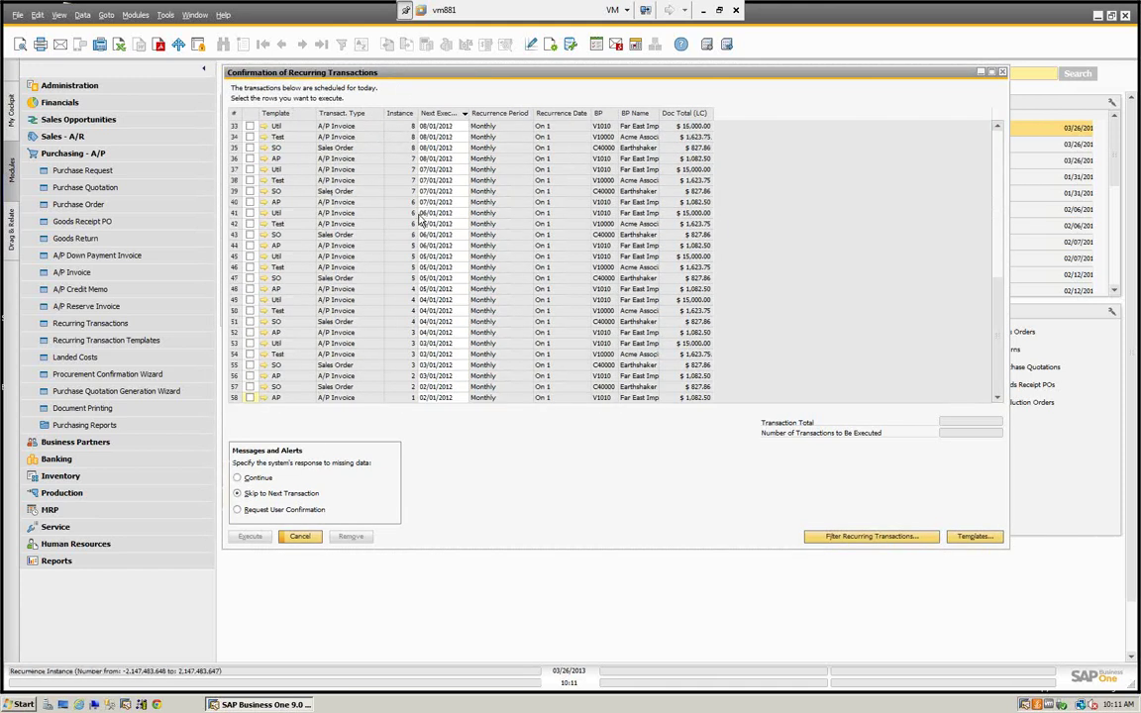
pyautogui.scroll(2, 293, 117)
pyautogui.click(293, 114)
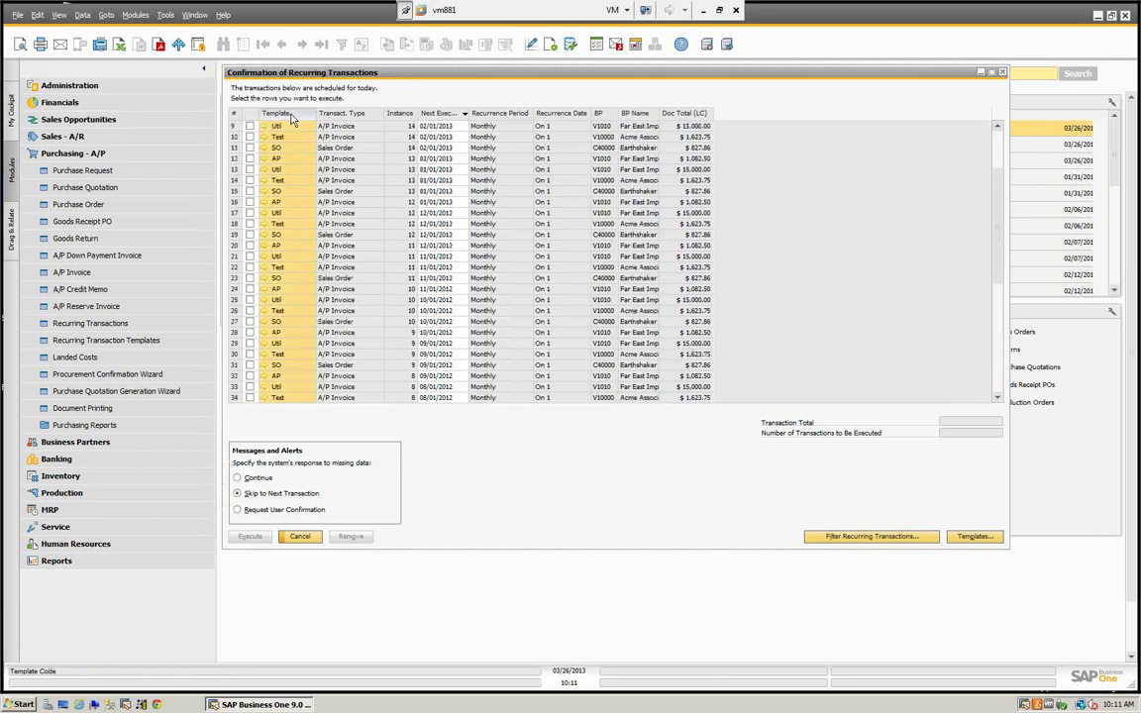
pyautogui.doubleClick(299, 117)
pyautogui.scroll(-3, 297, 117)
pyautogui.scroll(3, 297, 116)
pyautogui.scroll(2, 297, 117)
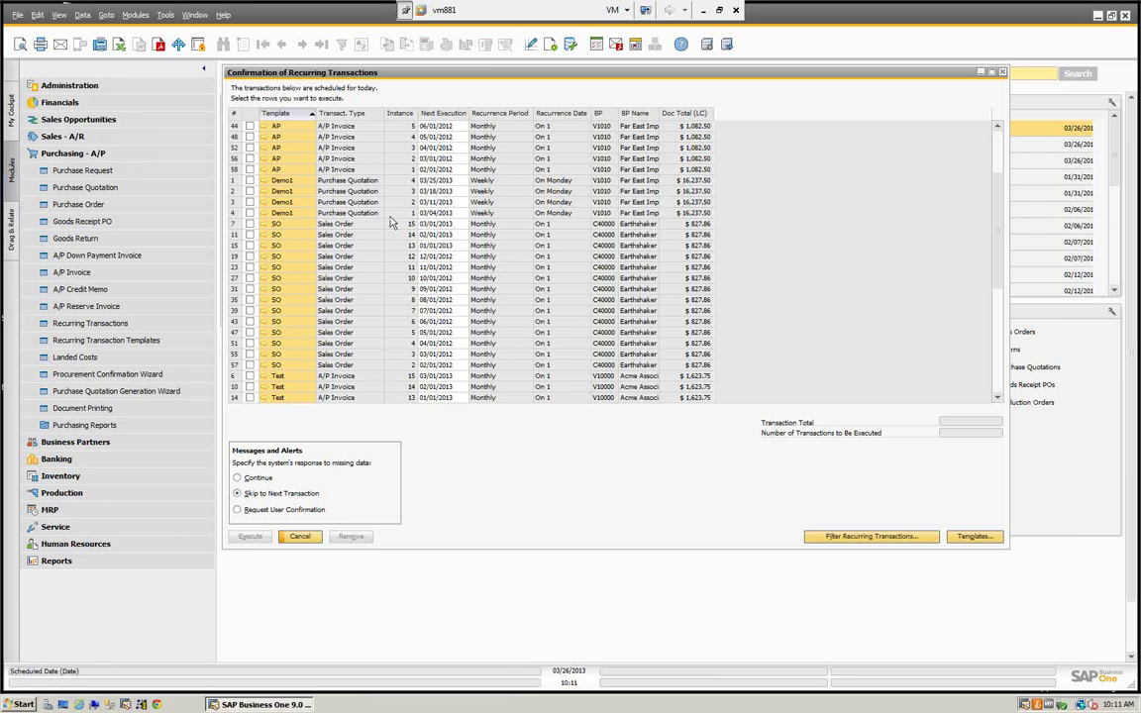
# Step: Inspect the draft for the Demo1 instance scheduled for 03/04/2013 and try to execute that instance
pyautogui.click(250, 213)
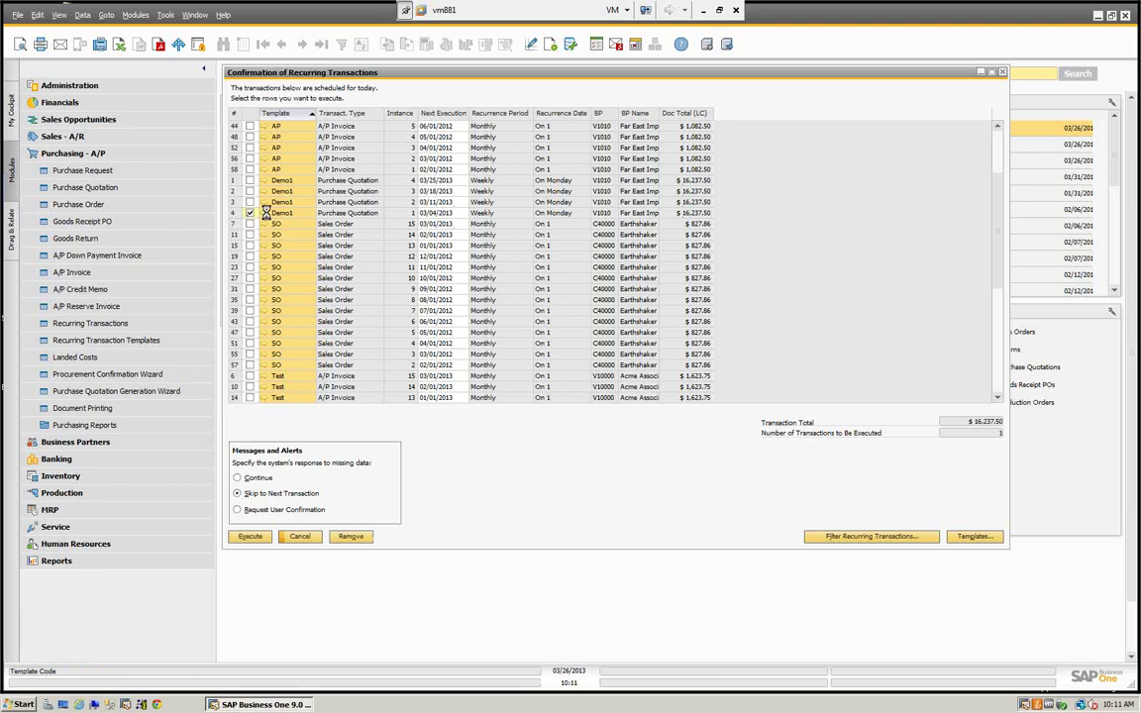
pyautogui.click(265, 213)
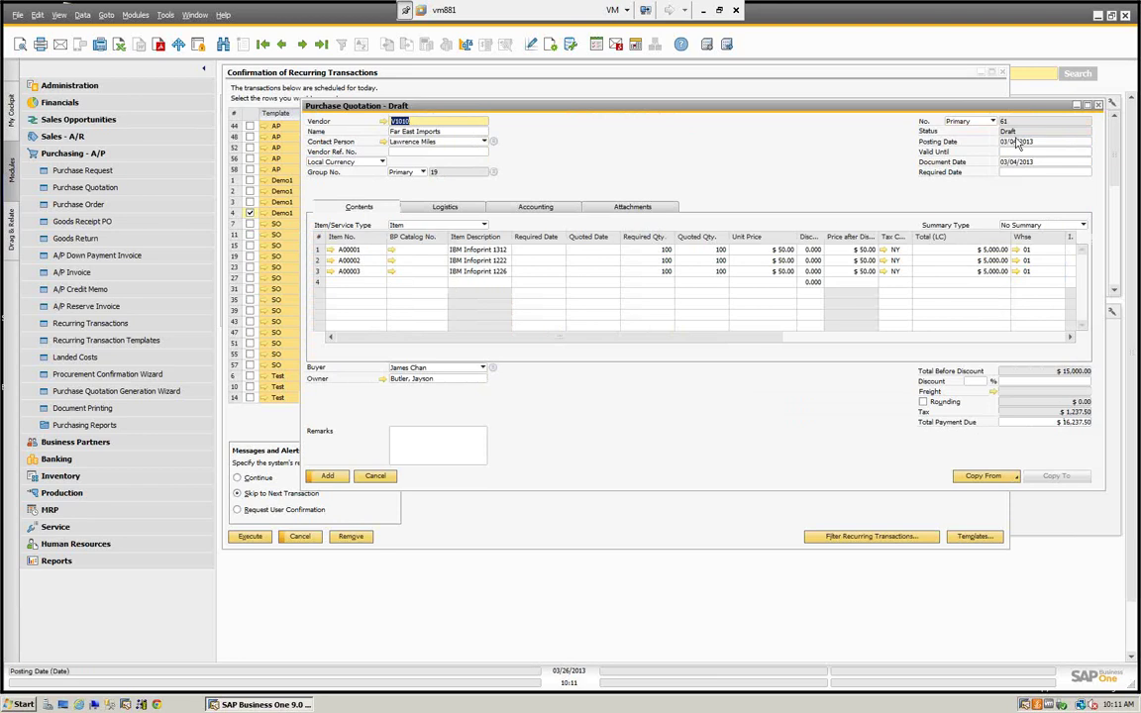
pyautogui.click(374, 475)
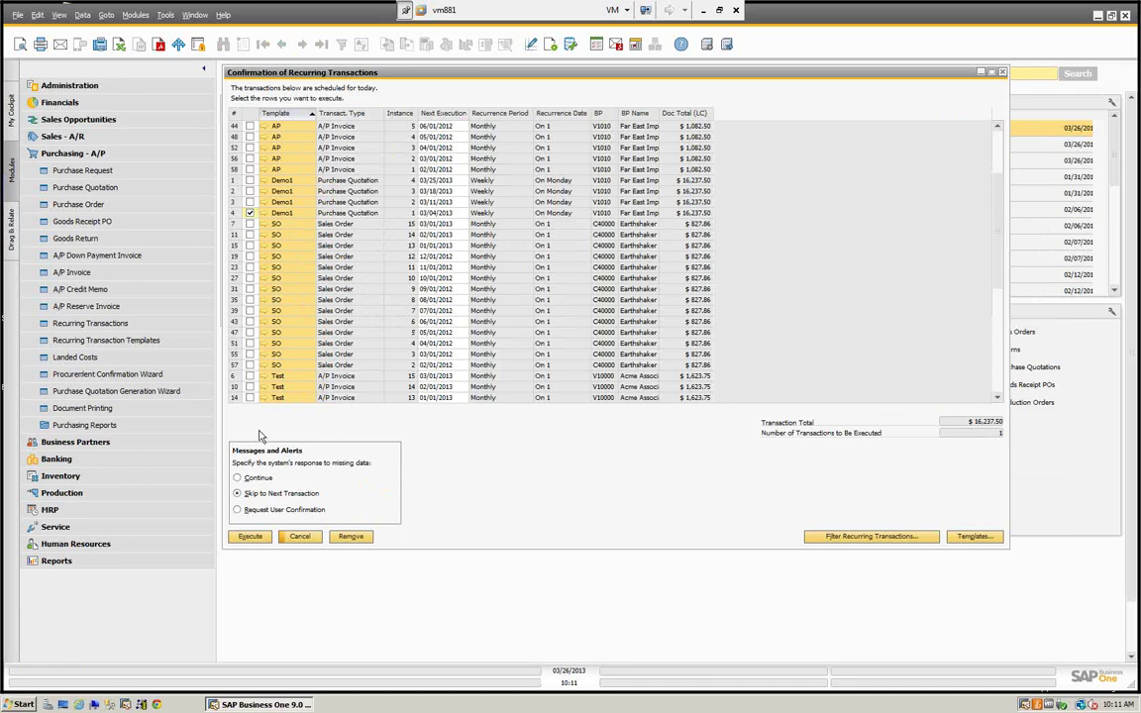
pyautogui.click(250, 537)
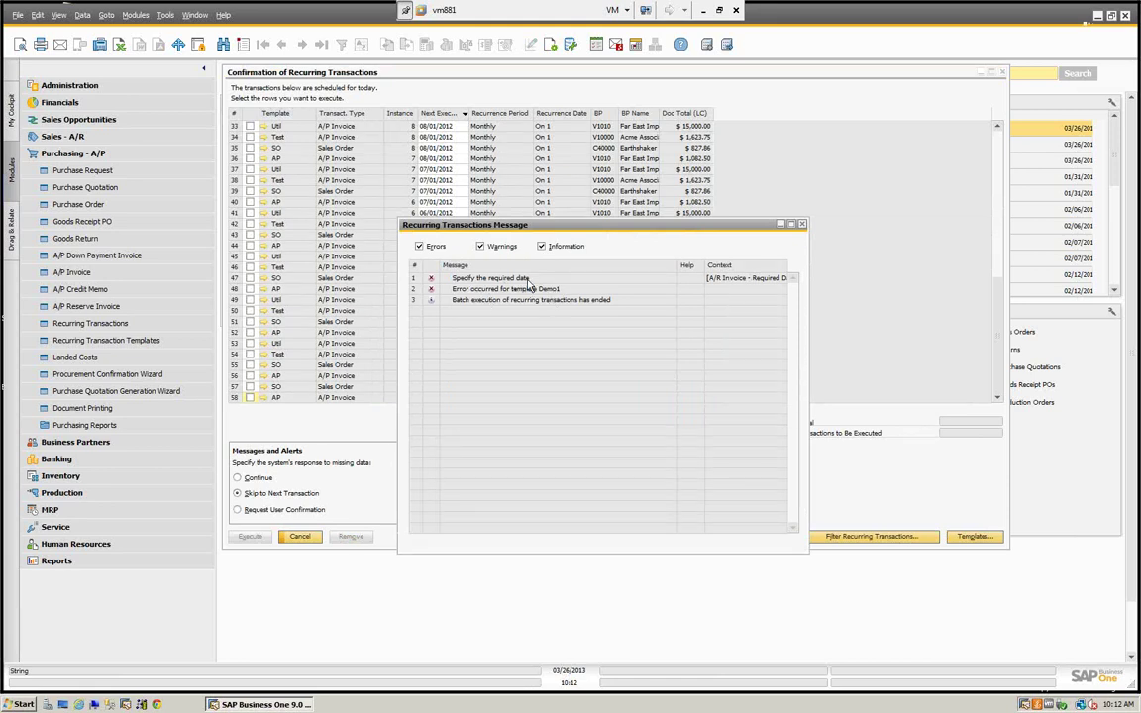
pyautogui.click(802, 227)
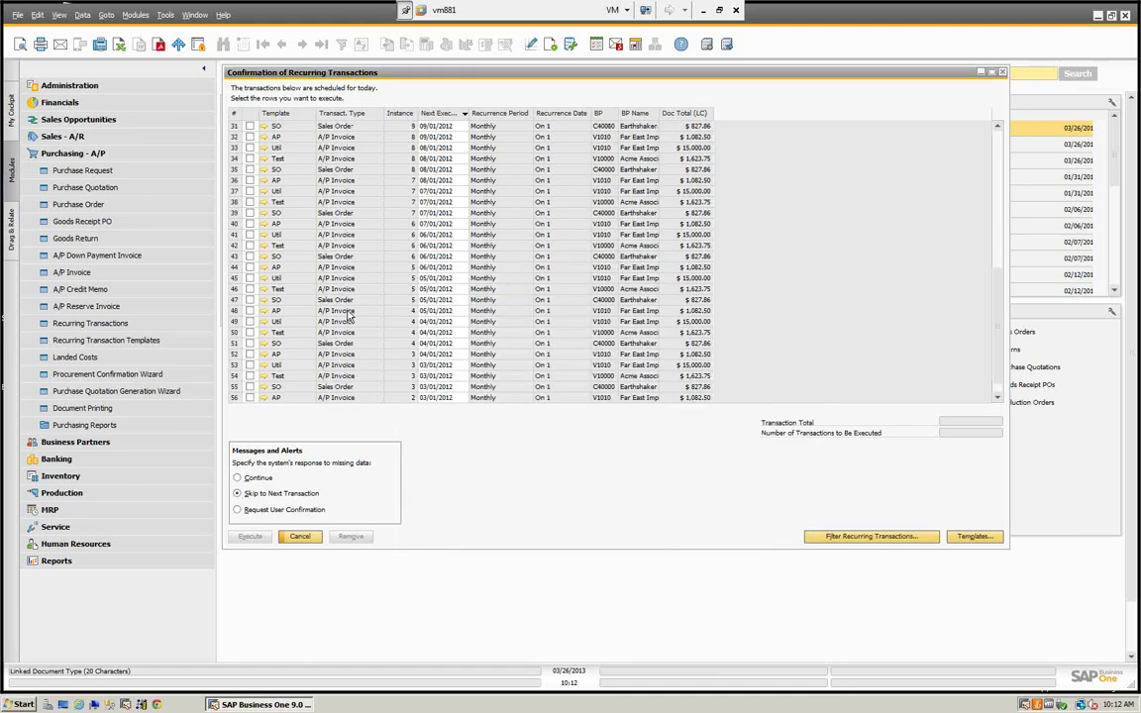
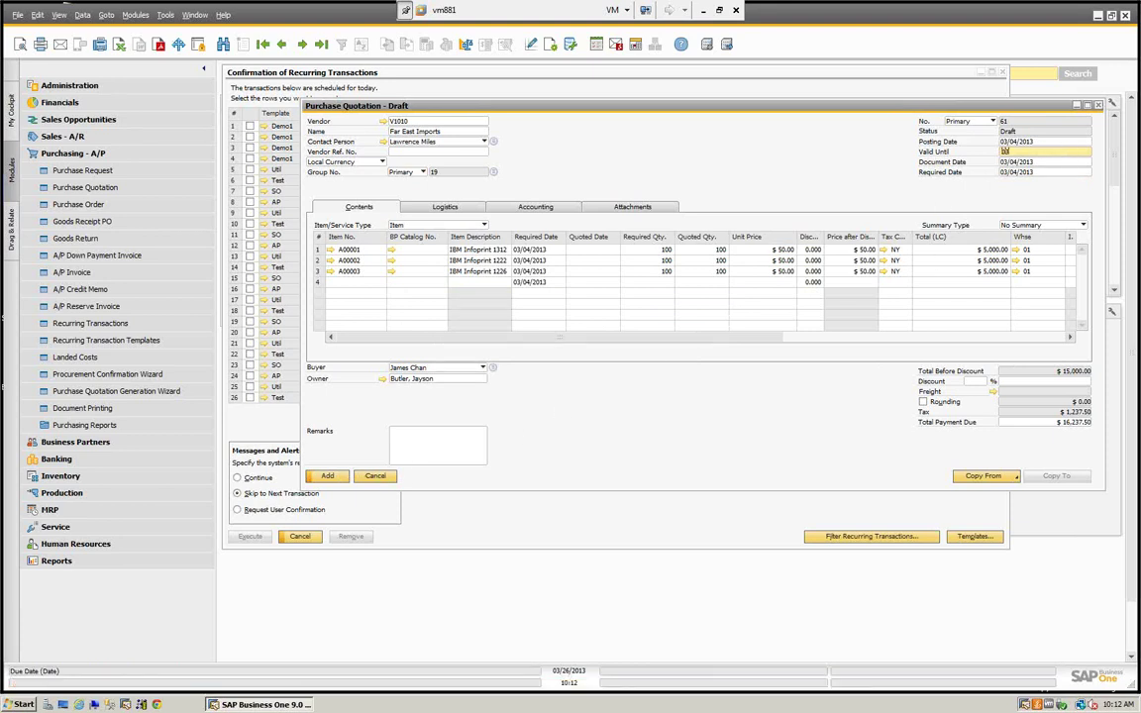
# Step: Set the 03/04/2013 Demo1 draft's Valid Until date to 03/31/2013 and add the purchase quotation, accepting the past required date
pyautogui.press('Tab')
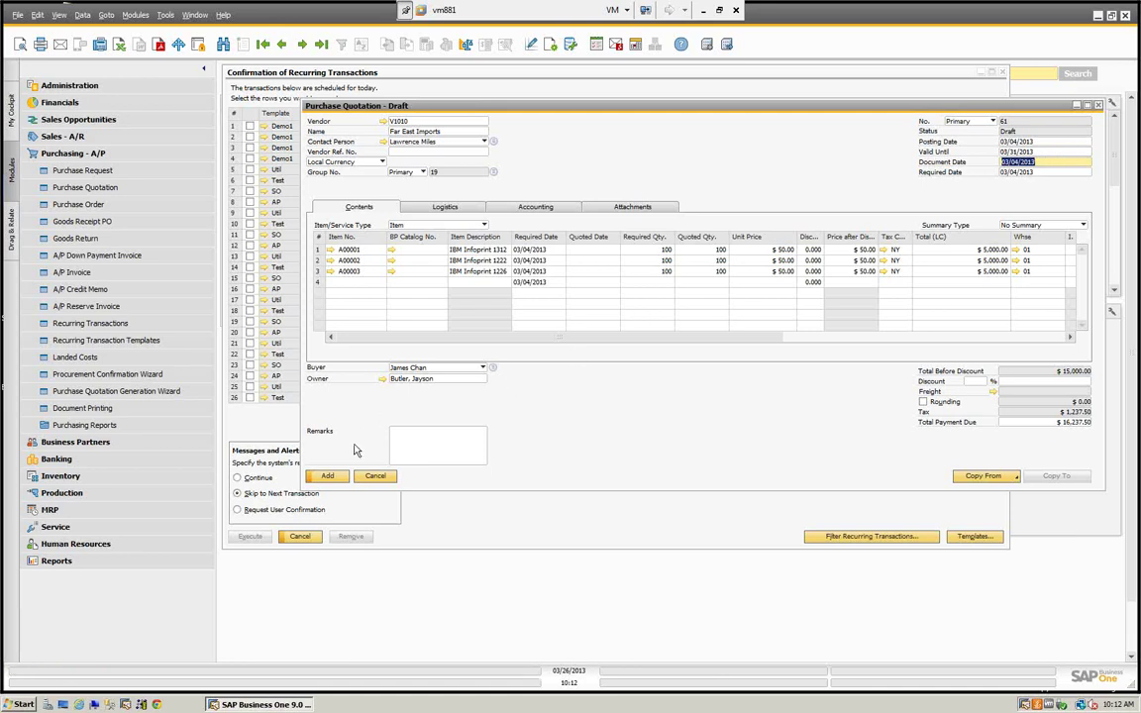
pyautogui.click(328, 475)
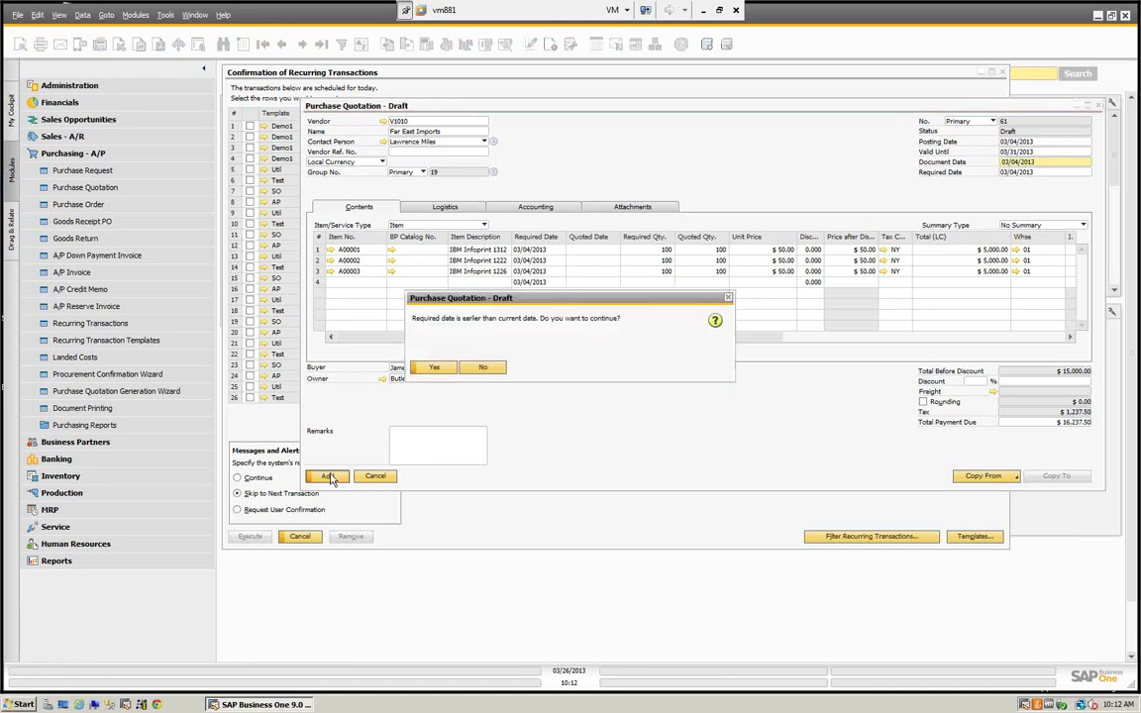
pyautogui.click(436, 369)
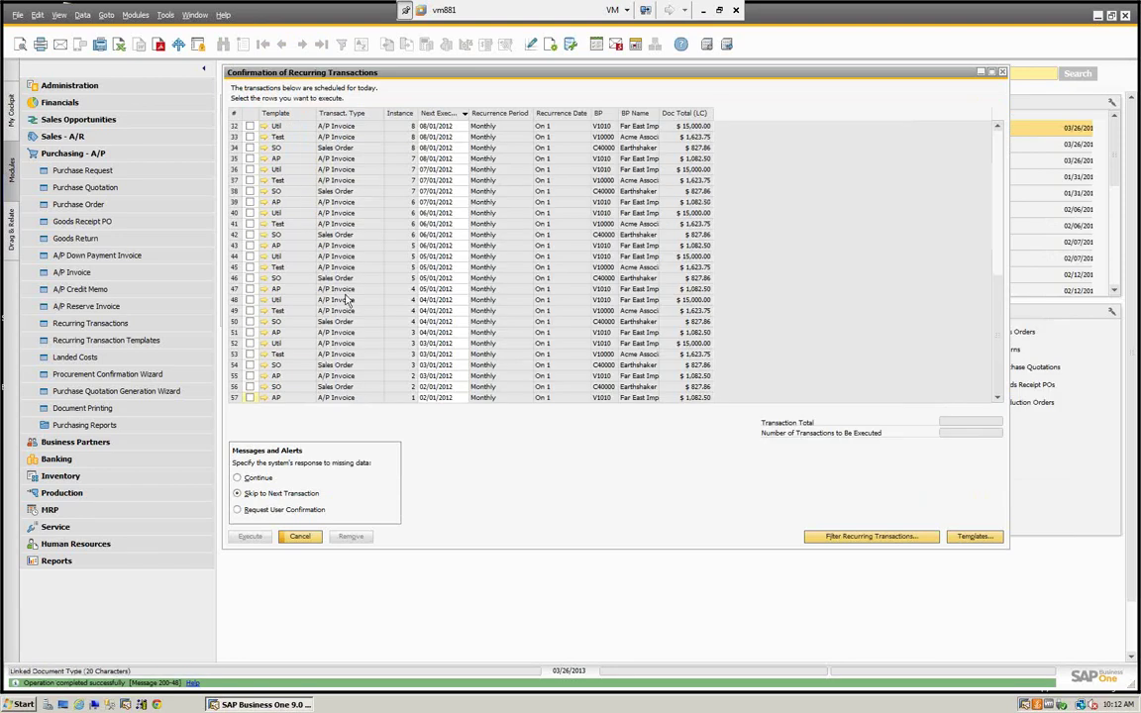
pyautogui.scroll(3, 342, 228)
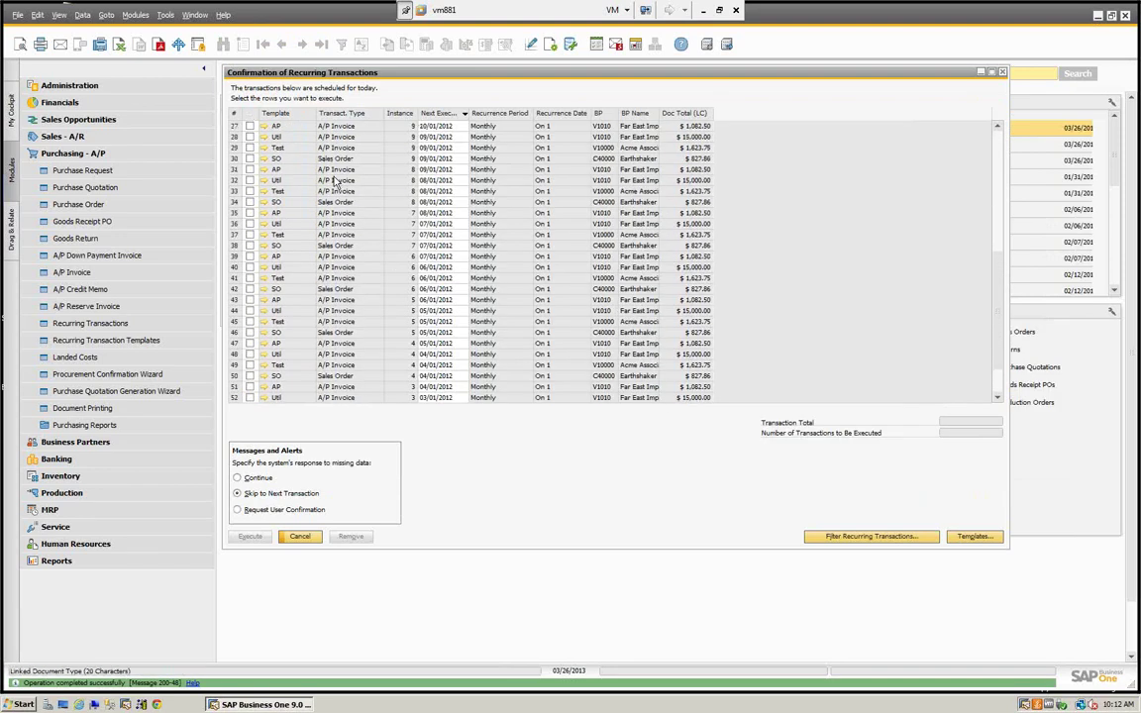
pyautogui.scroll(10, 335, 181)
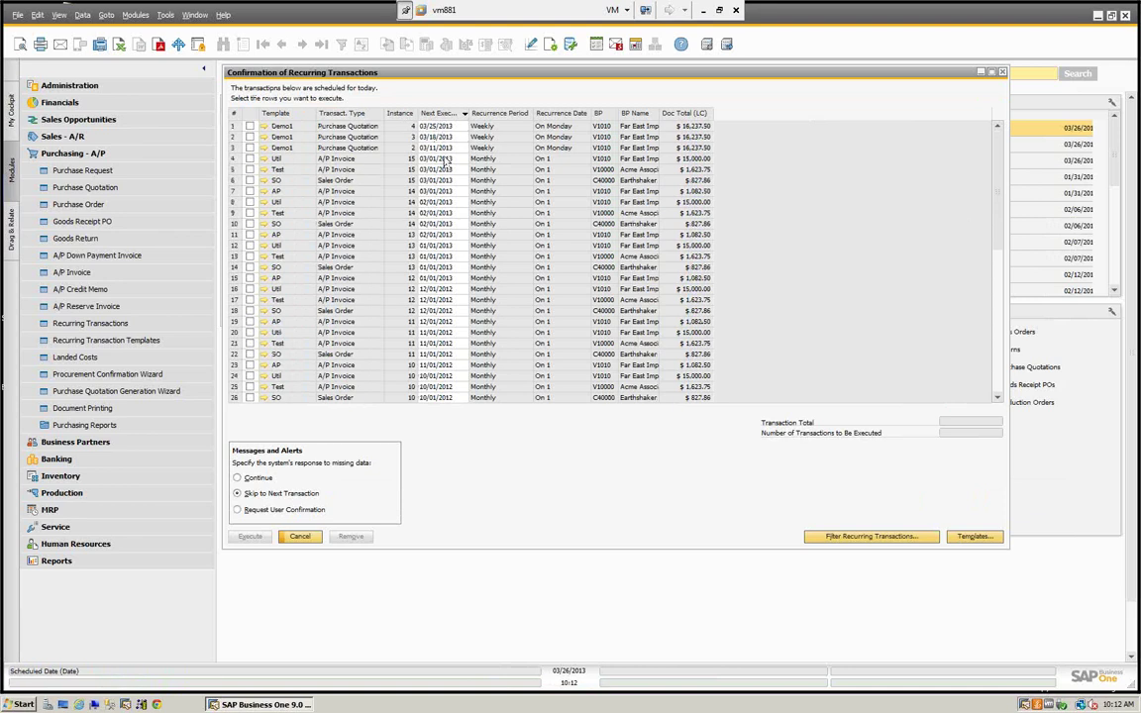
pyautogui.scroll(-1, 441, 133)
pyautogui.scroll(1, 433, 129)
pyautogui.click(80, 166)
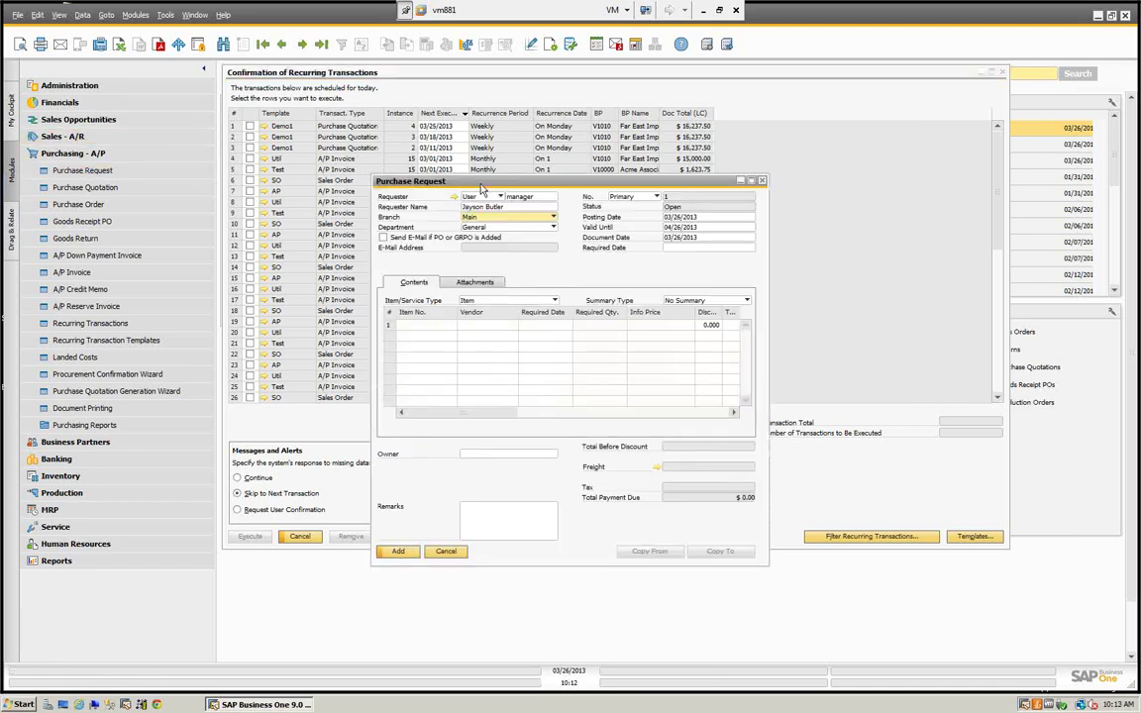
pyautogui.moveTo(424, 180); pyautogui.dragTo(319, 135)
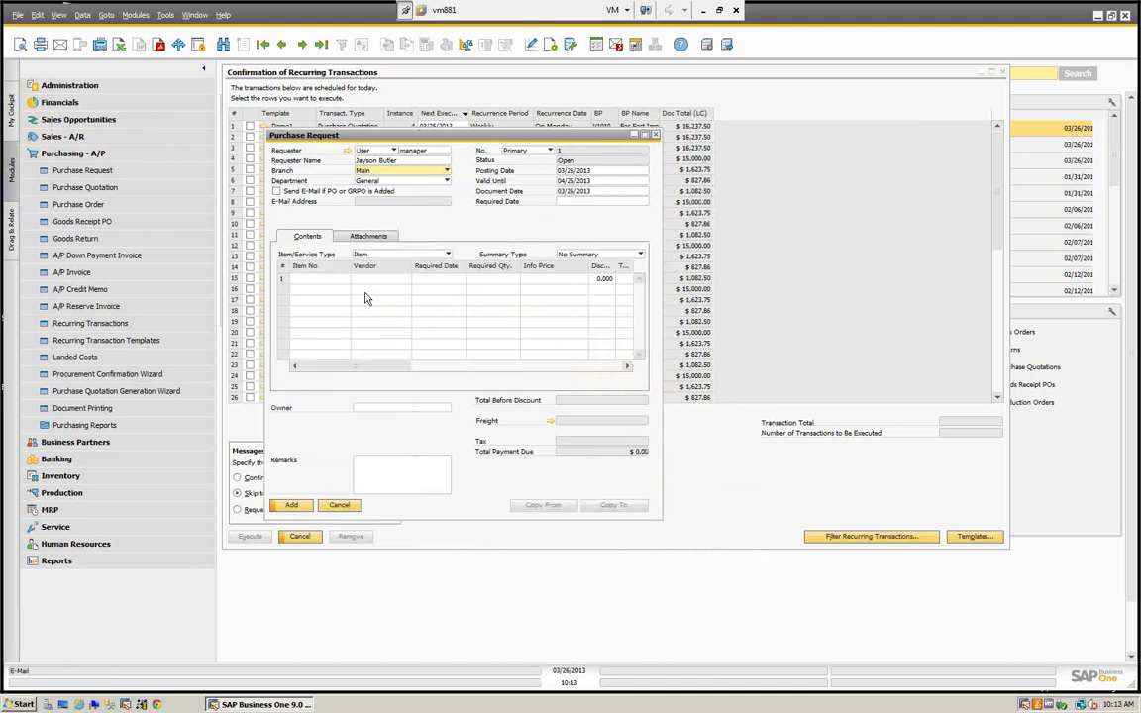
pyautogui.press('Escape')
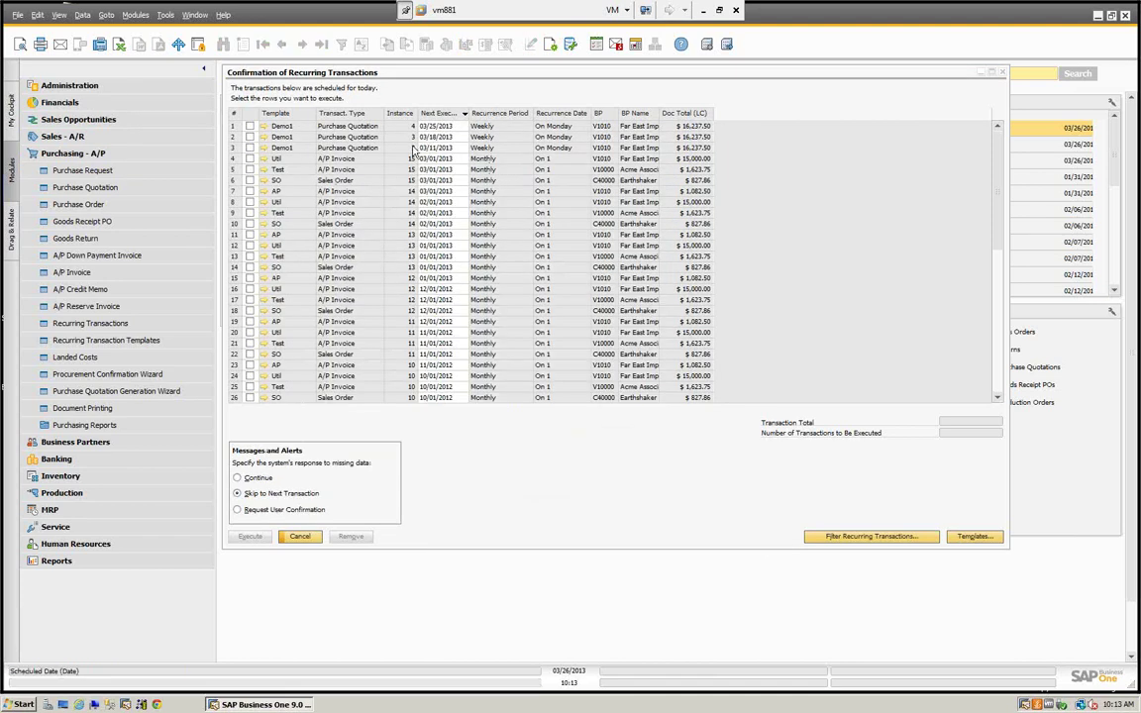
# Step: Try to execute the Demo1 purchase quotation instance scheduled for 03/11/2013
pyautogui.click(250, 148)
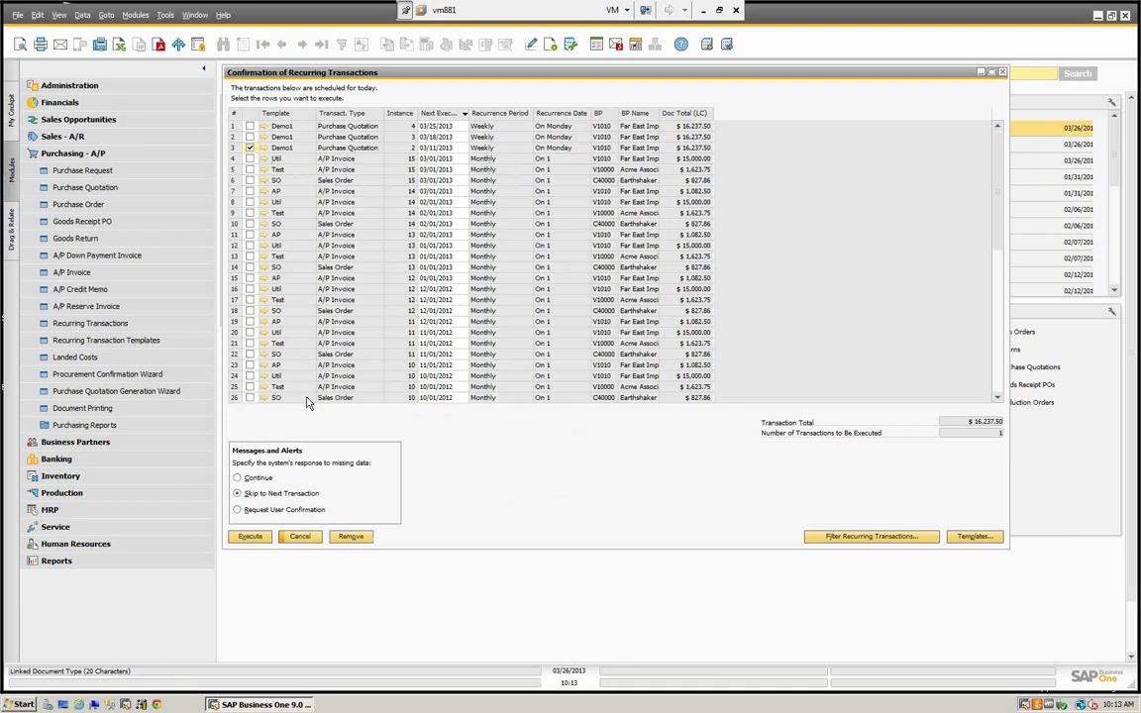
pyautogui.click(250, 535)
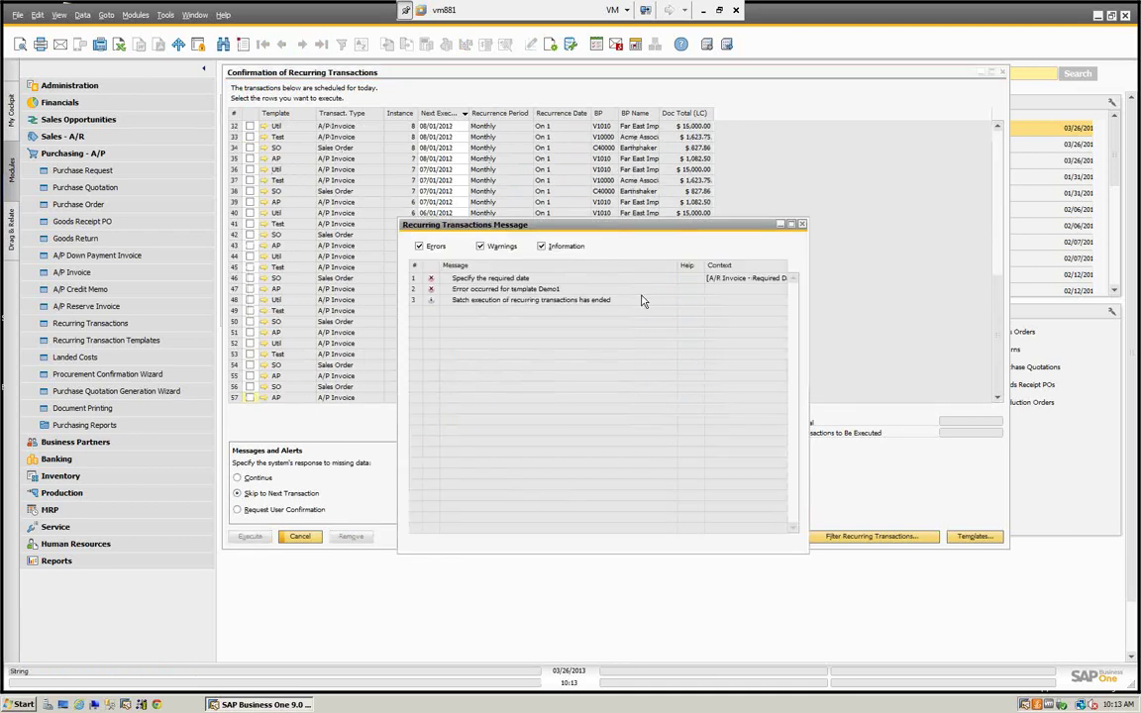
pyautogui.click(802, 225)
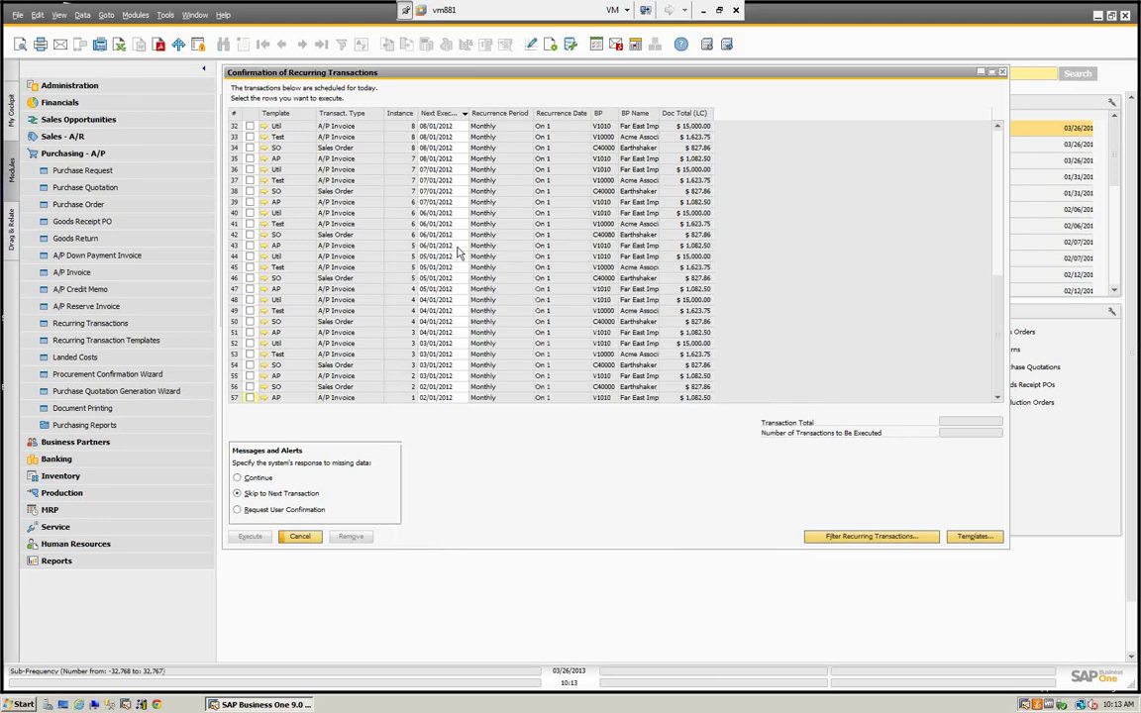
# Step: Close and reopen the list of scheduled recurring transactions
pyautogui.click(299, 536)
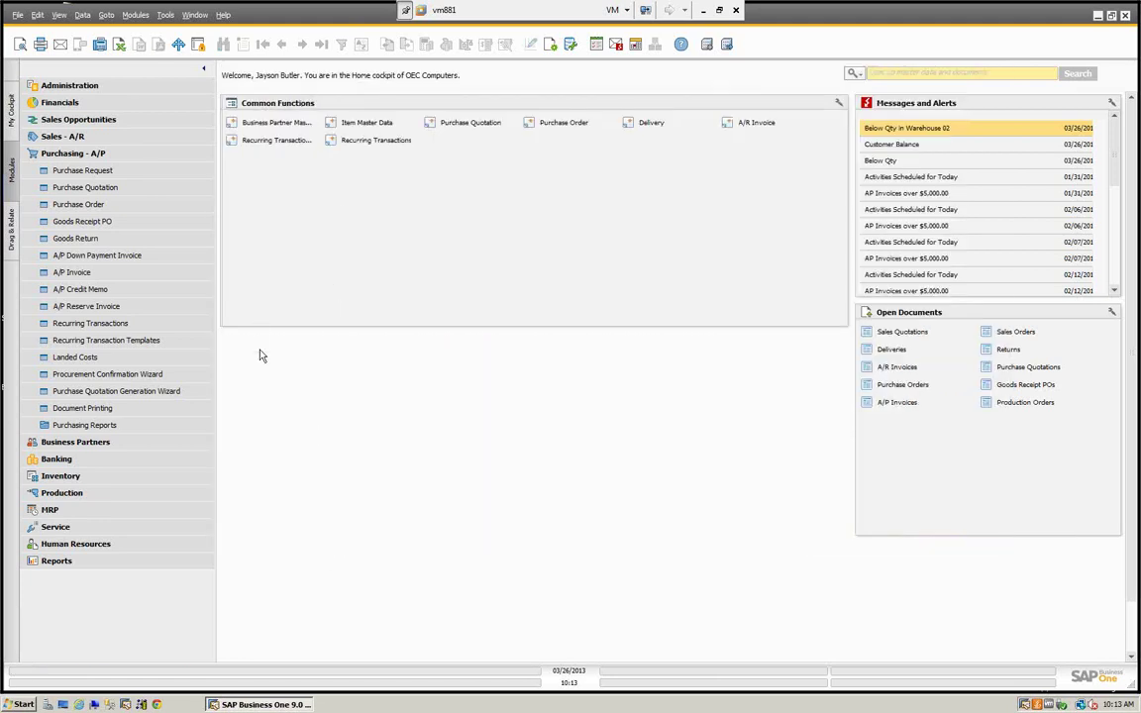
pyautogui.click(357, 142)
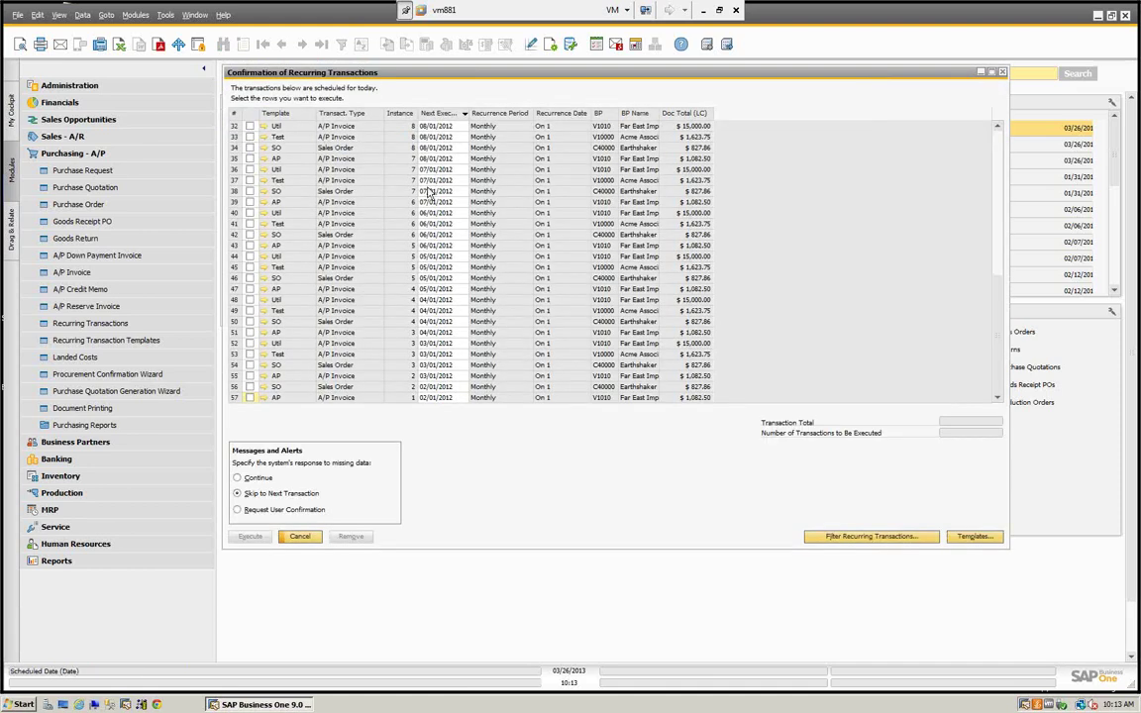
# Step: Execute the SO sales order instance scheduled for 02/01/2012, updating the row prices to the new posting date, and close the message log
pyautogui.scroll(1, 431, 195)
pyautogui.scroll(-2, 430, 195)
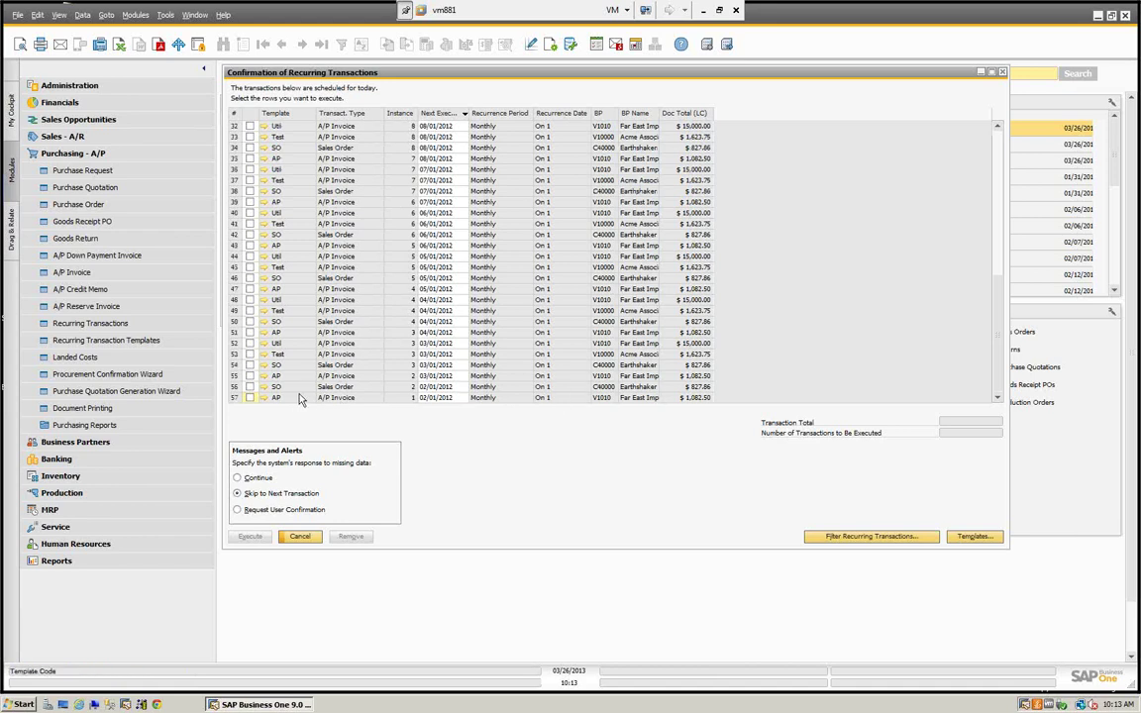
pyautogui.click(249, 386)
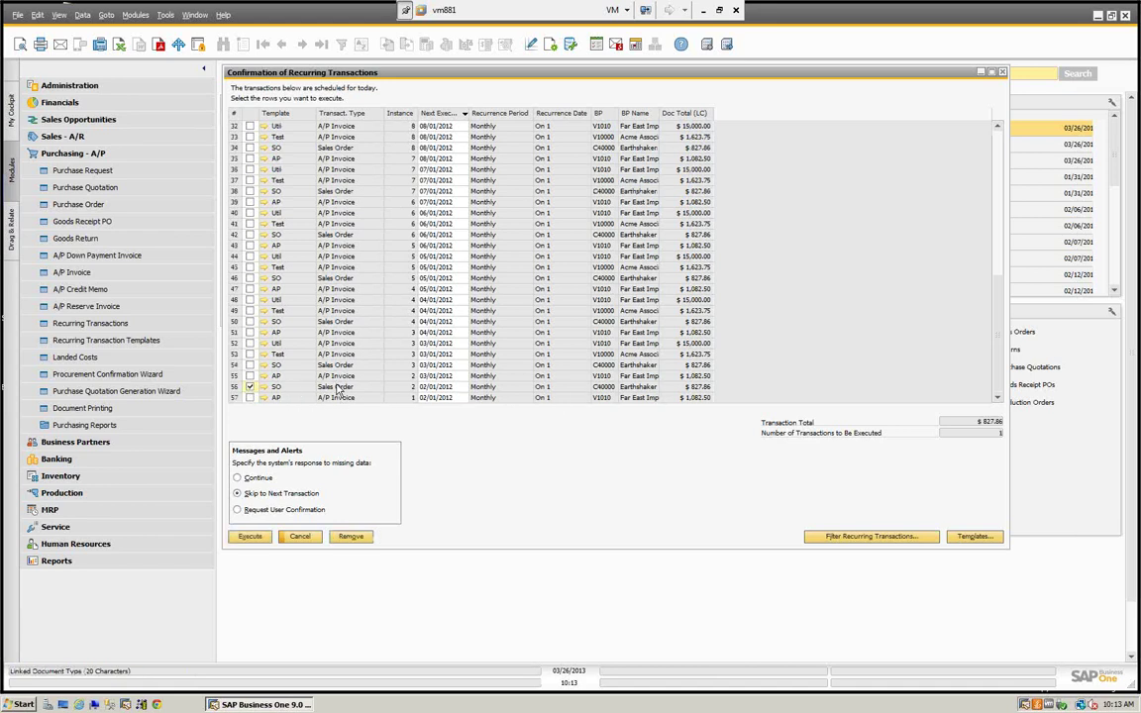
pyautogui.click(255, 535)
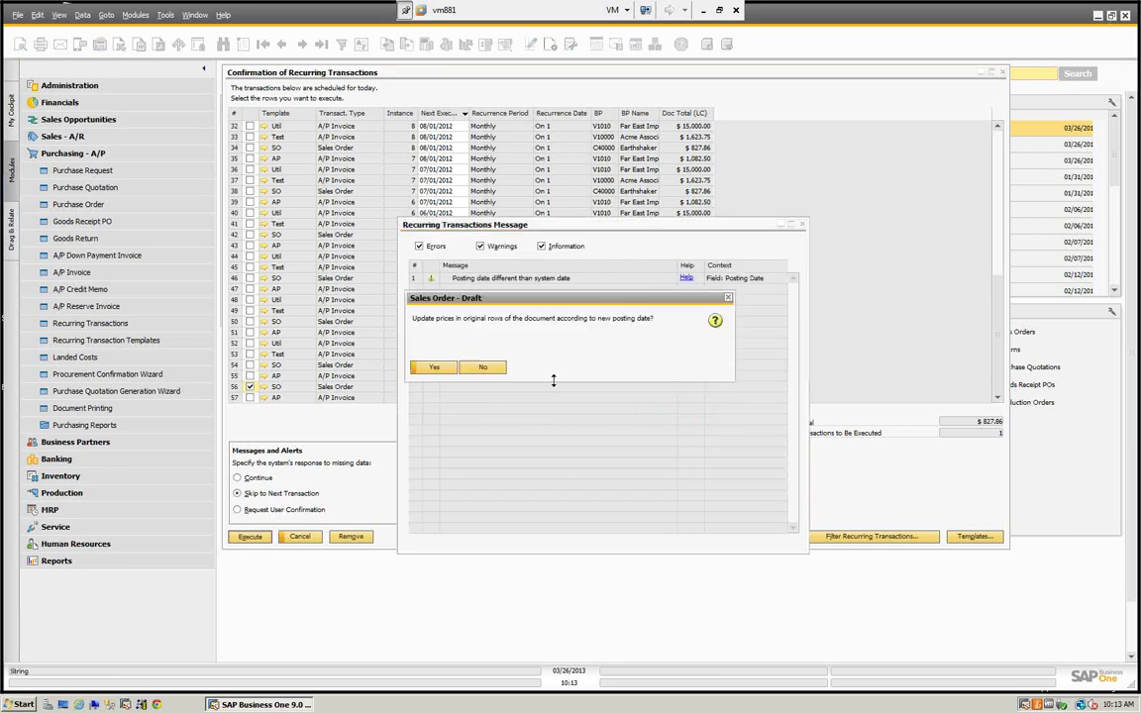
pyautogui.click(440, 370)
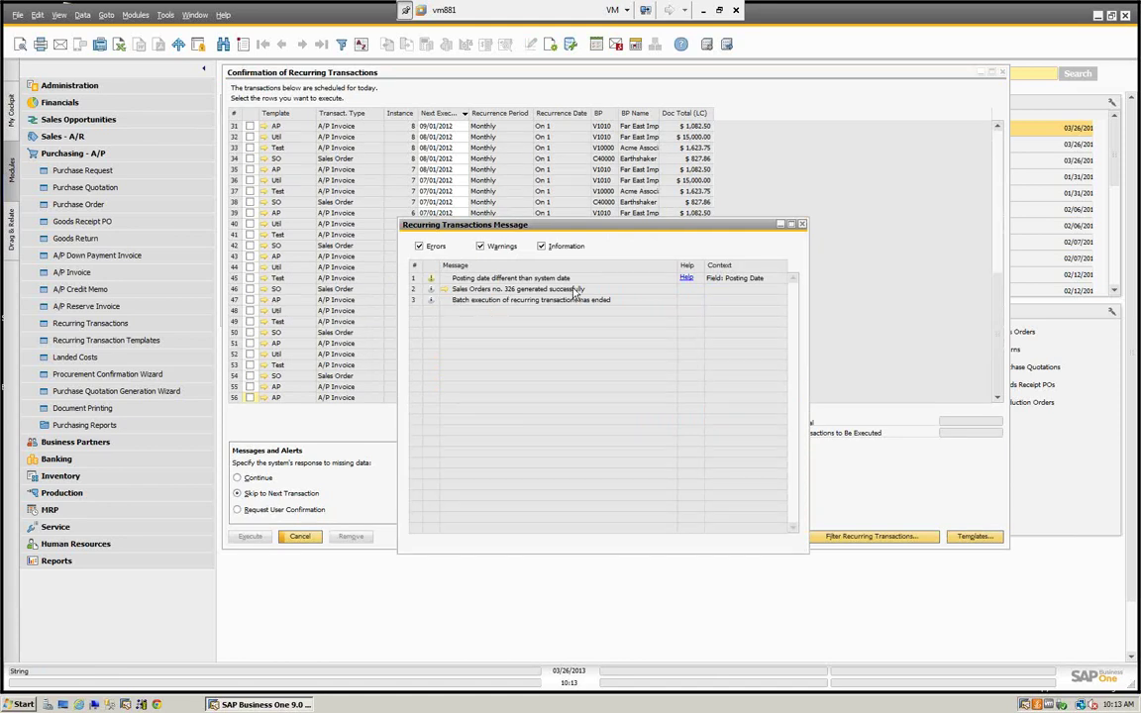
pyautogui.click(803, 225)
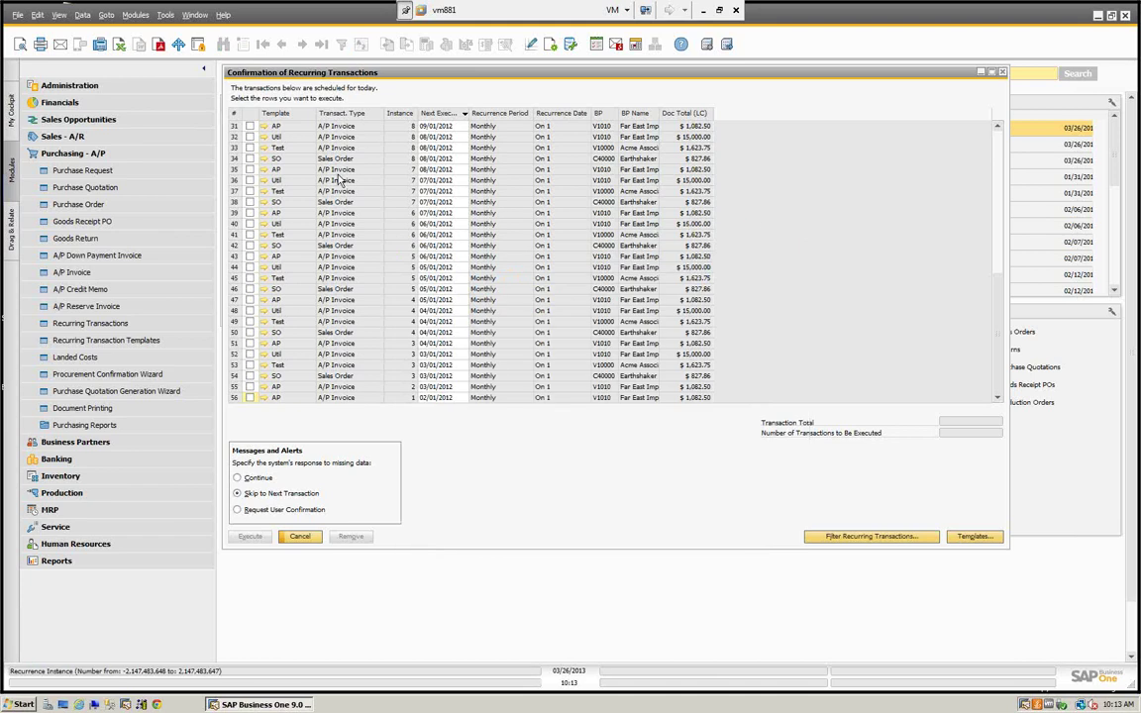
# Step: Review the most recently added sales order, then close it and the list of scheduled recurring transactions
pyautogui.click(69, 136)
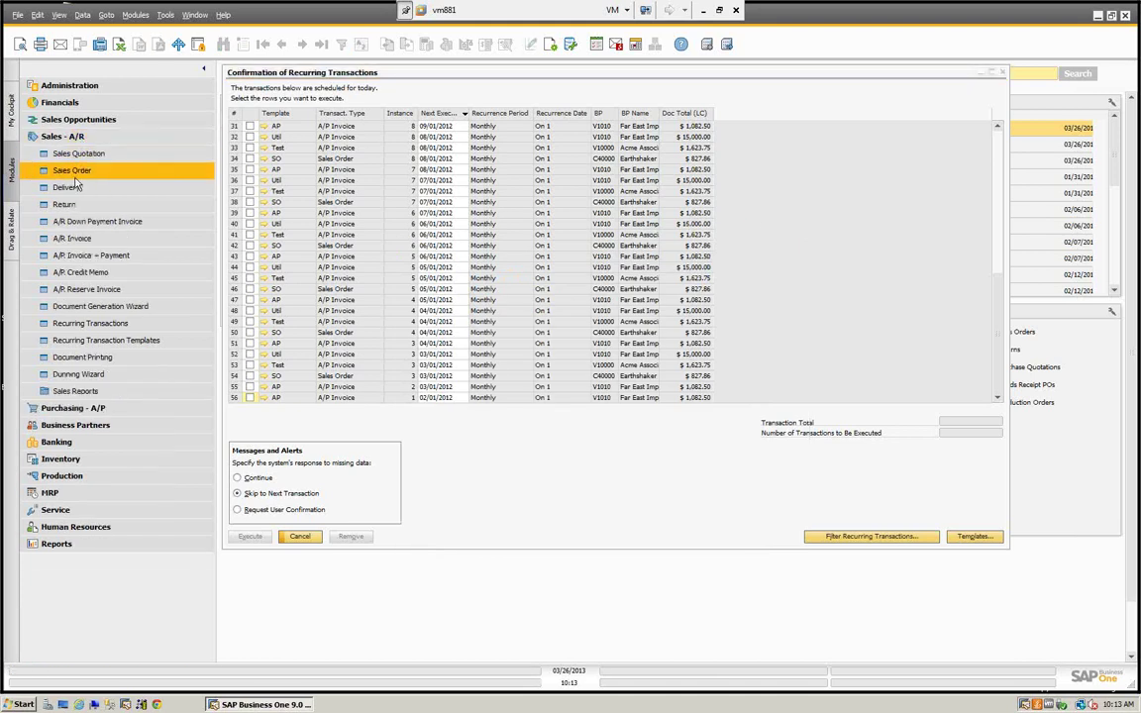
pyautogui.click(77, 174)
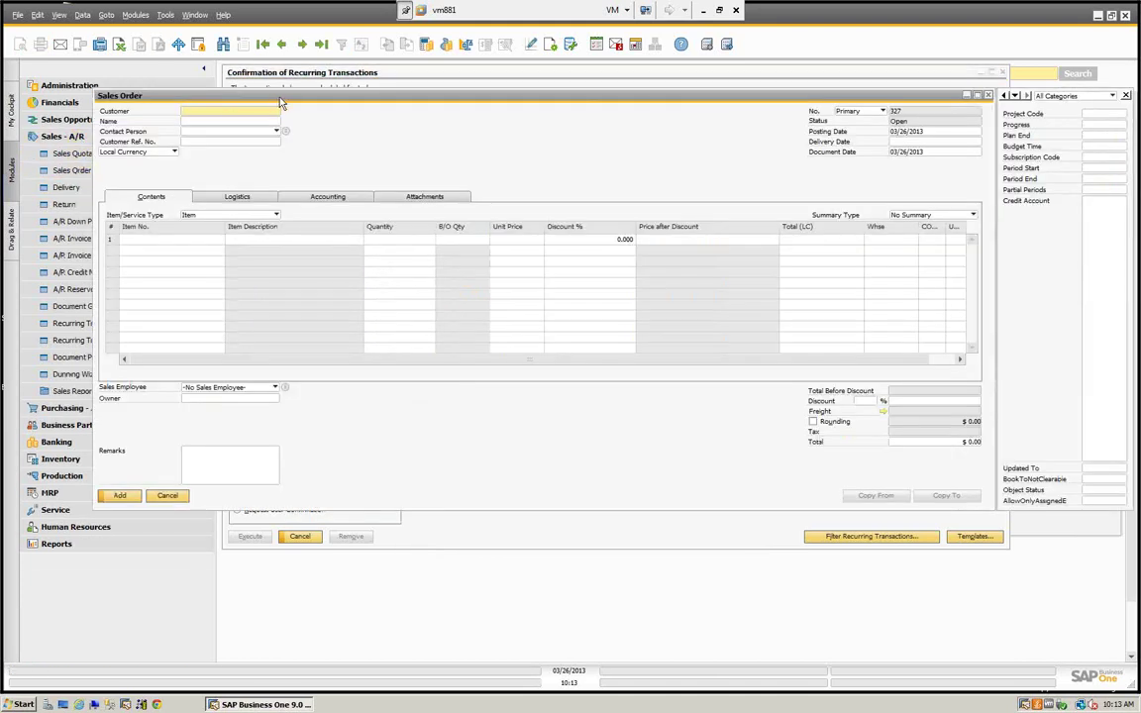
pyautogui.click(321, 44)
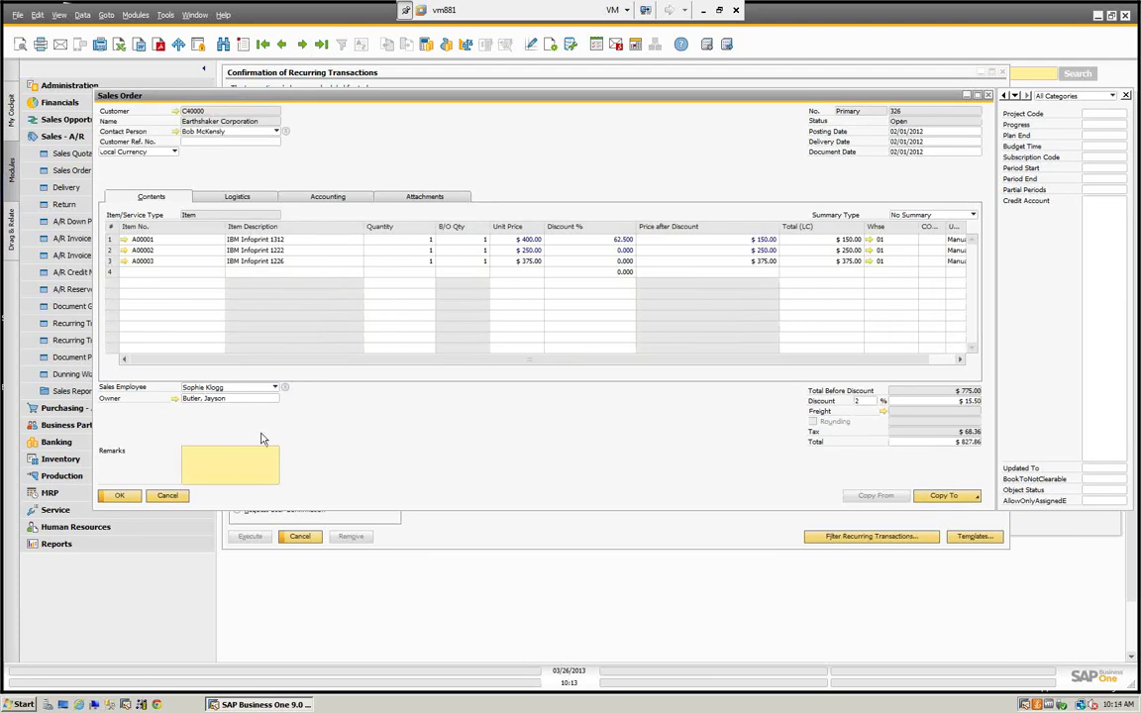
pyautogui.click(171, 498)
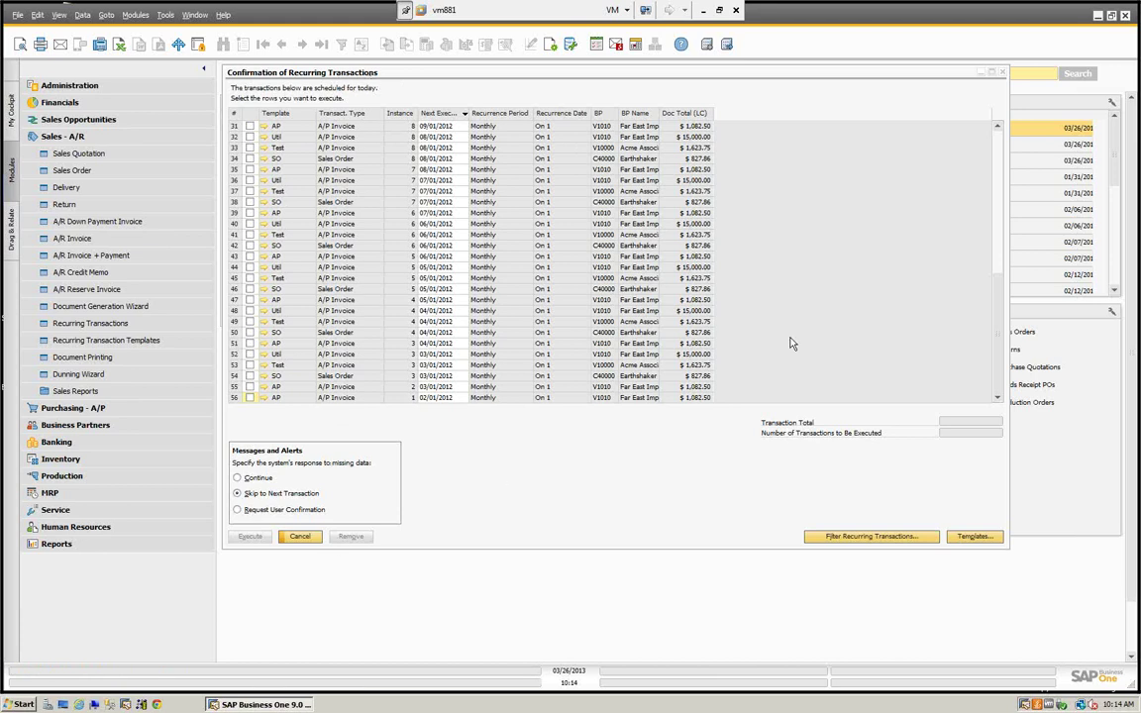
pyautogui.click(1003, 74)
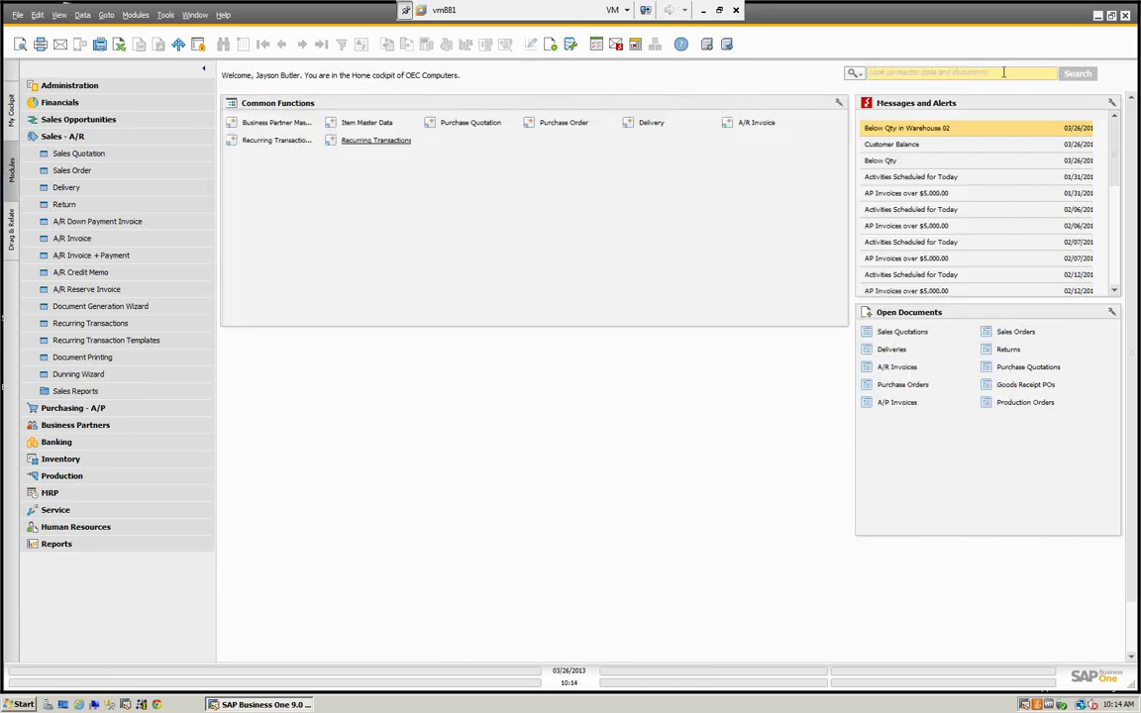
# Step: Examine the session-start service options in General Settings and the list of scheduled recurring transactions they refer to
pyautogui.click(77, 86)
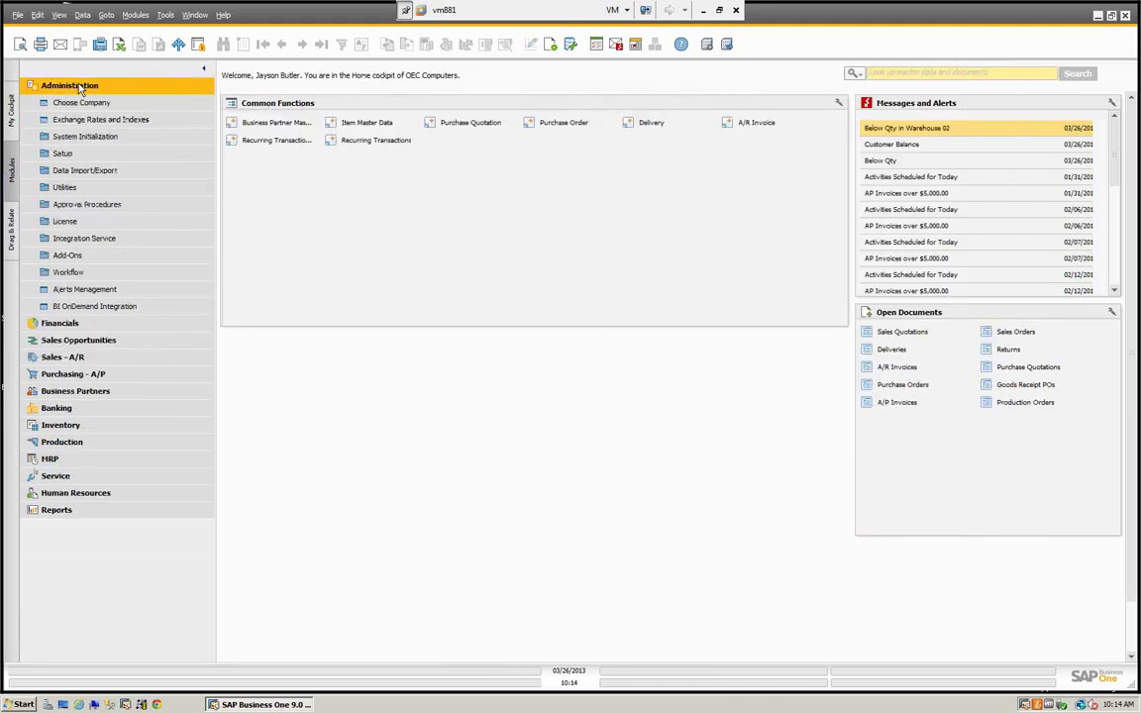
pyautogui.click(87, 138)
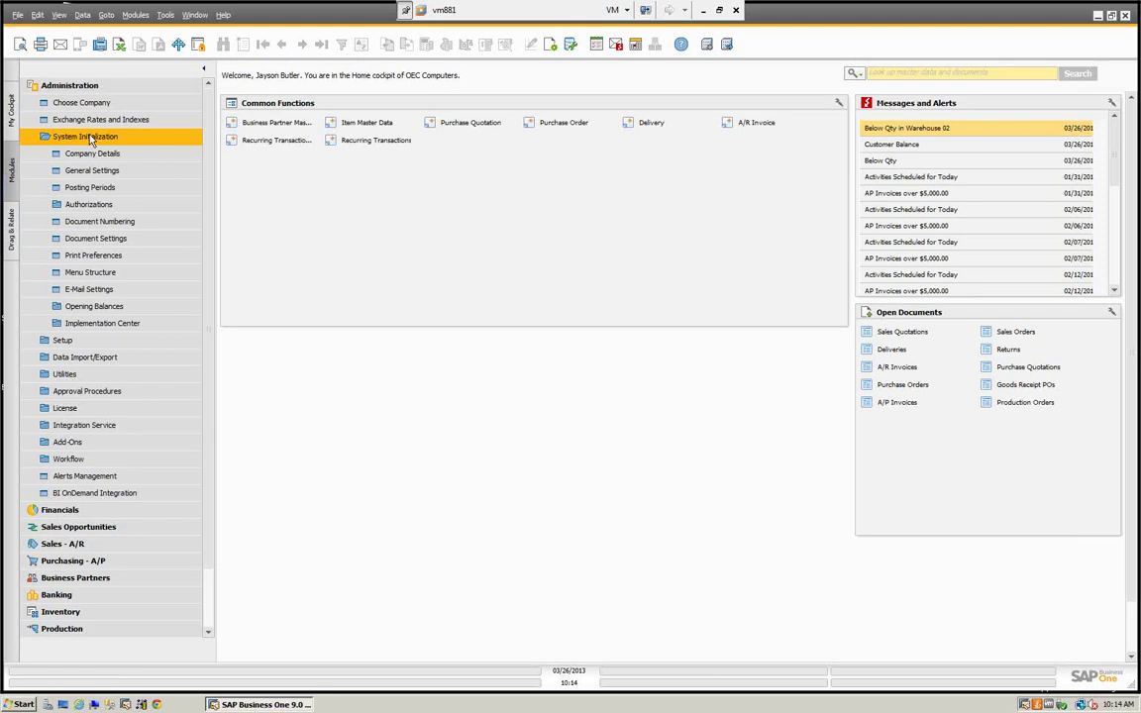
pyautogui.click(111, 171)
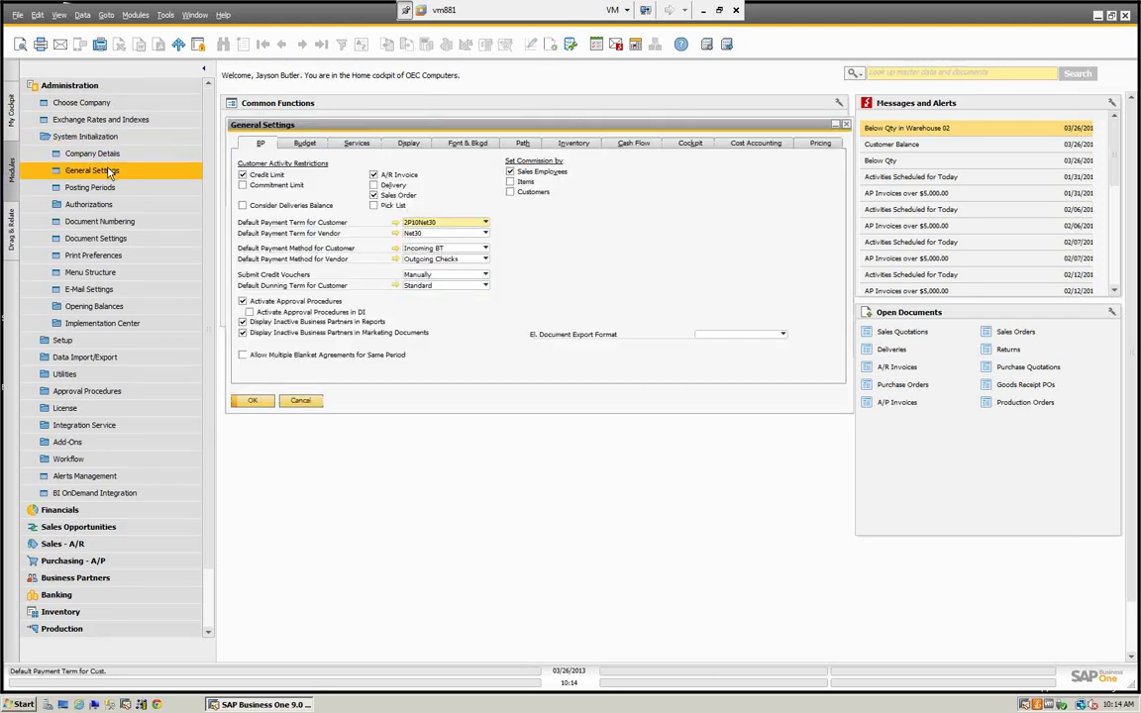
pyautogui.click(355, 144)
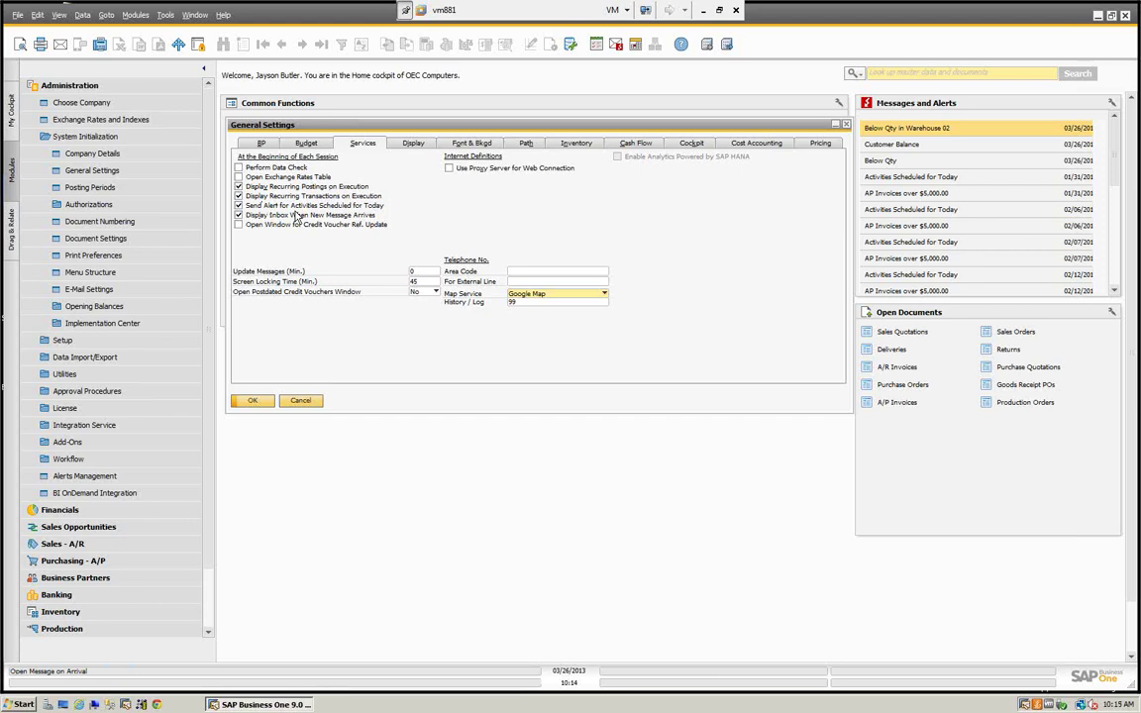
pyautogui.click(300, 400)
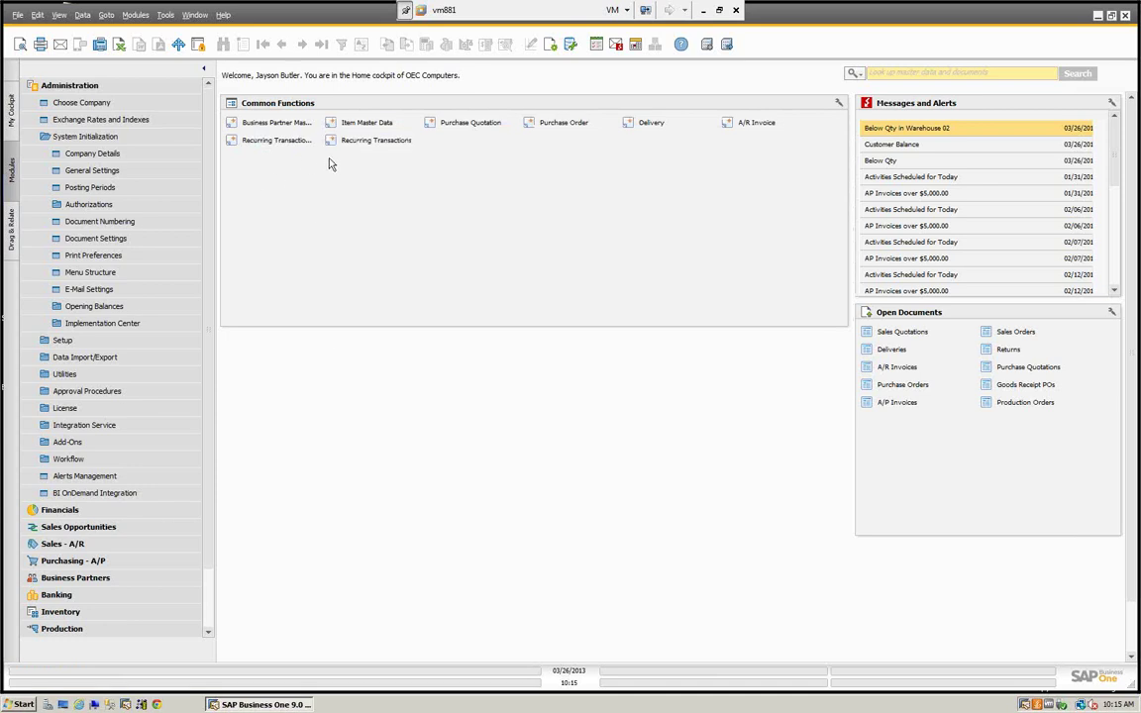
pyautogui.click(374, 140)
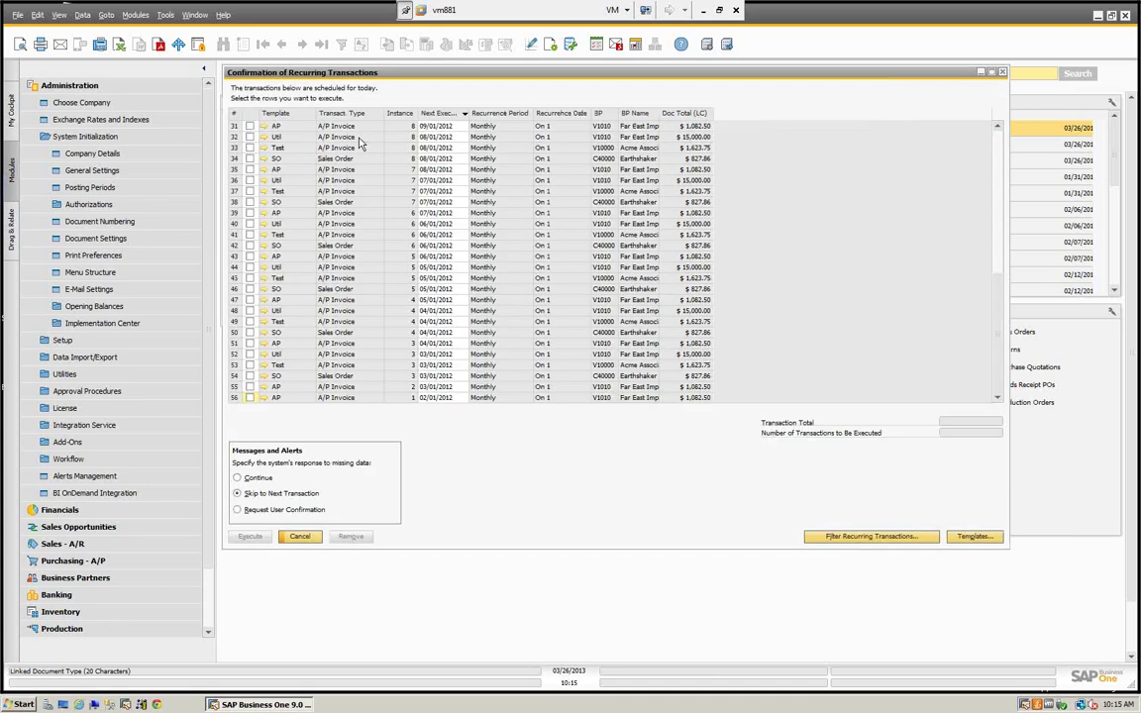
pyautogui.click(1003, 72)
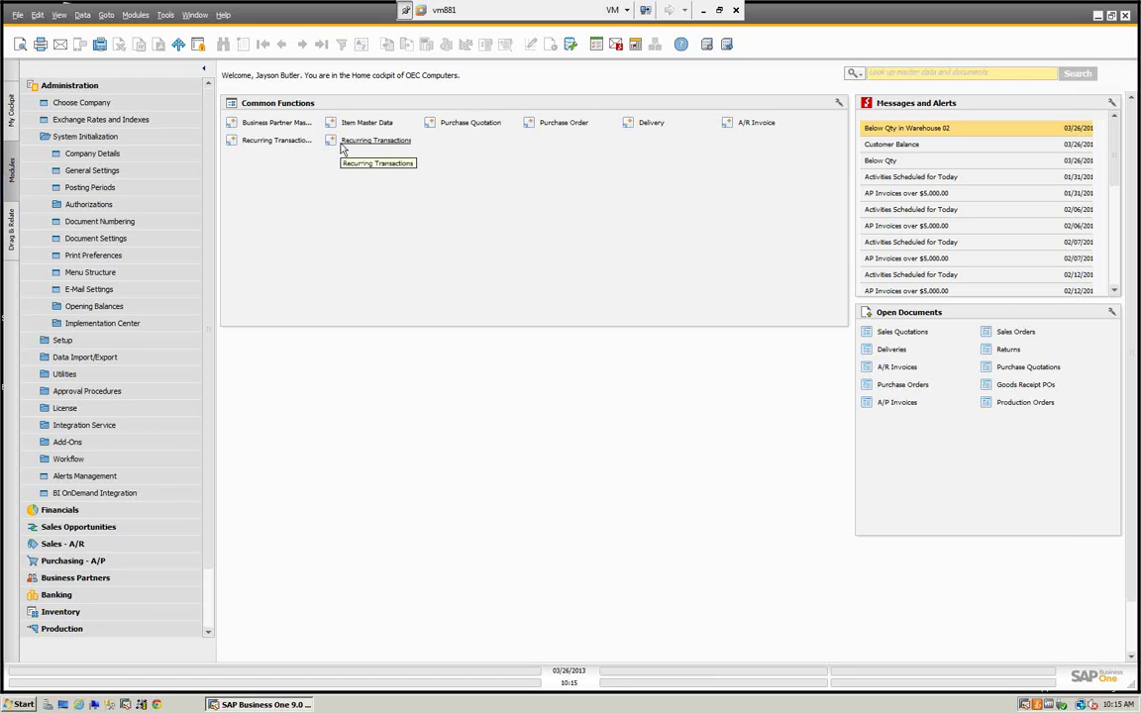
# Step: Add a recurring transaction template named Demo2 with the type Purchase Order
pyautogui.click(276, 144)
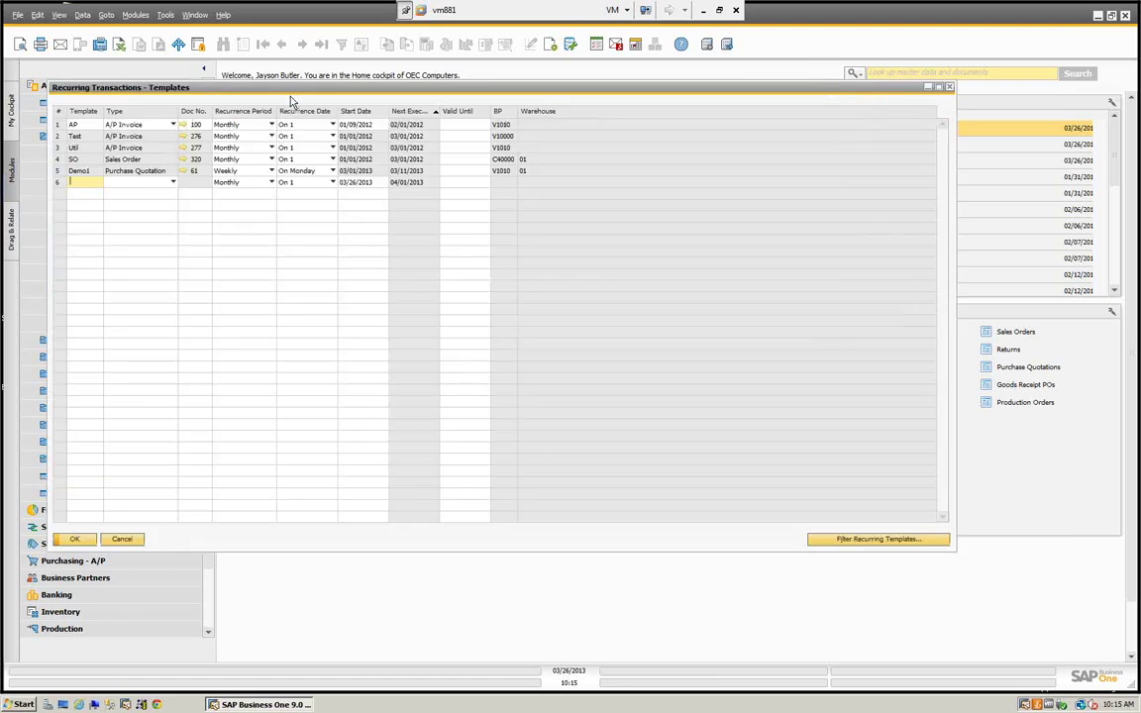
pyautogui.moveTo(300, 97); pyautogui.dragTo(331, 104)
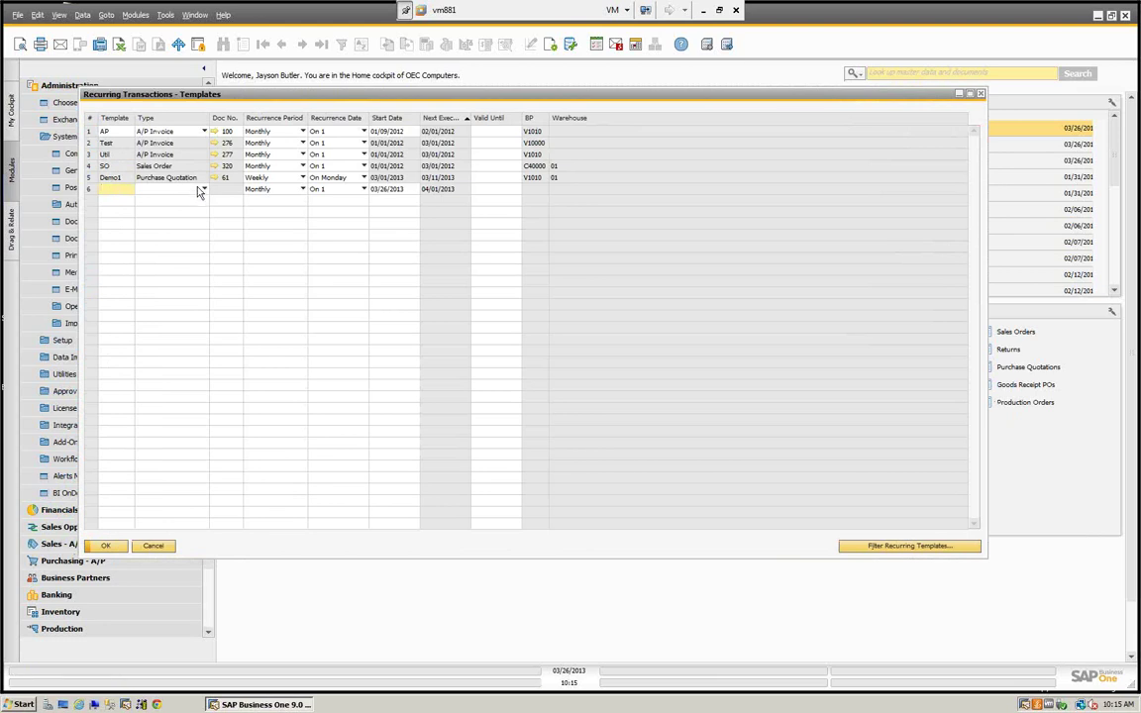
pyautogui.rightClick(90, 179)
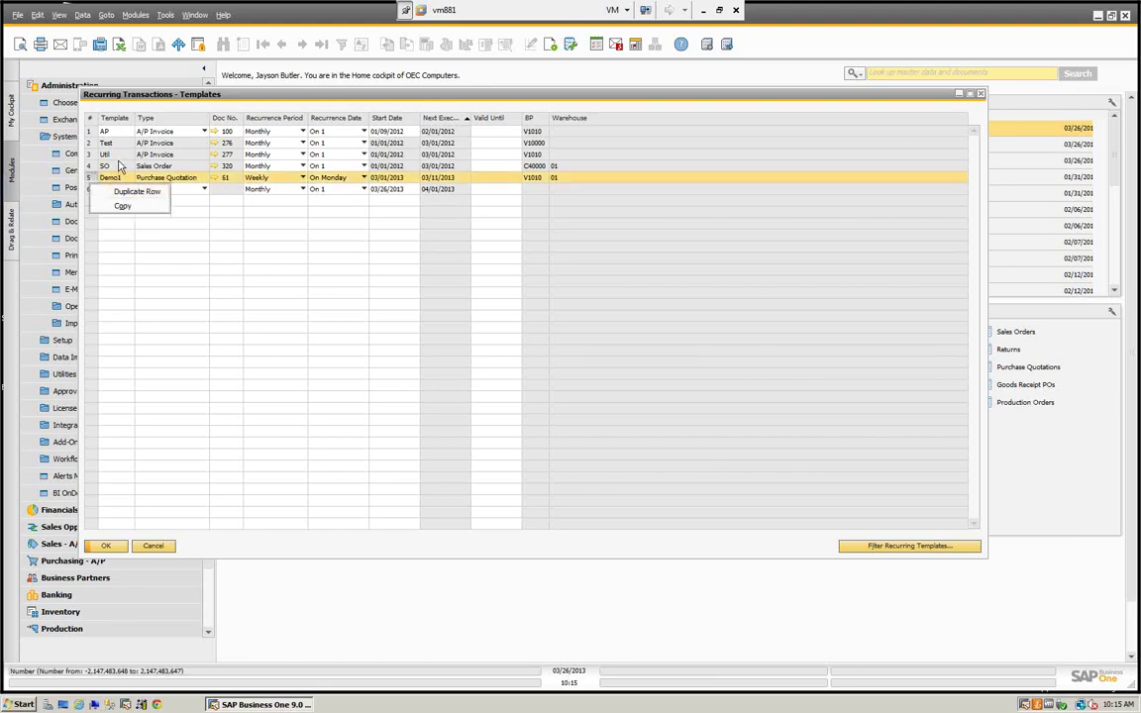
pyautogui.click(123, 207)
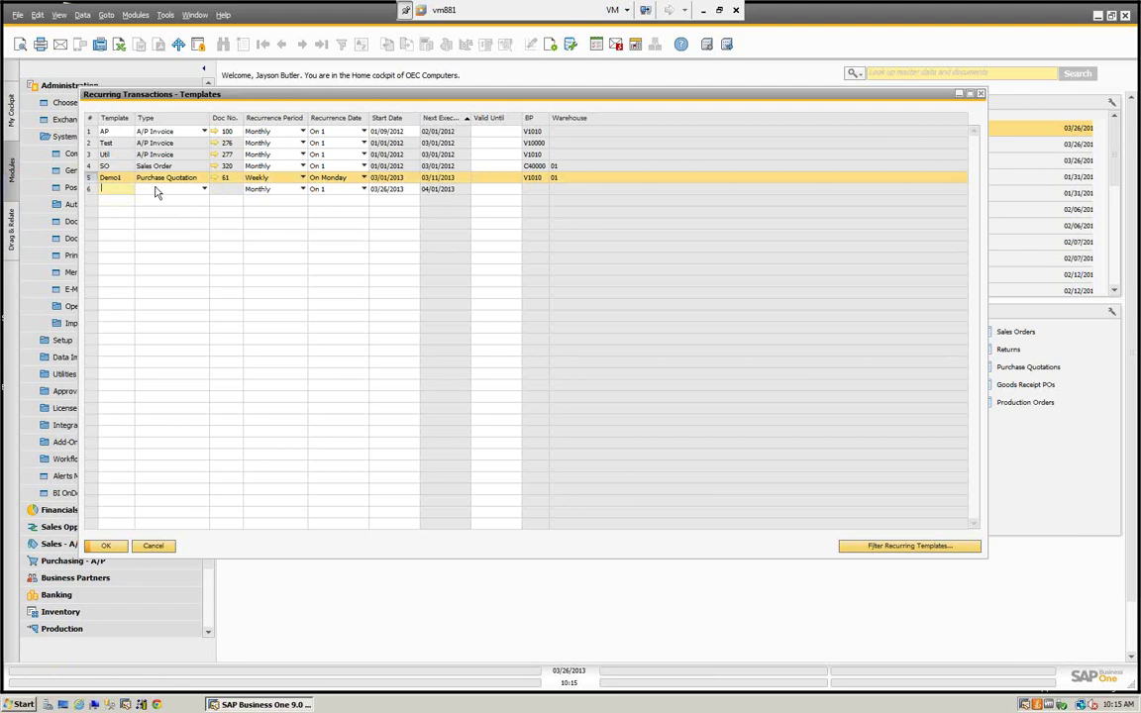
pyautogui.write('Demo2')
pyautogui.press('Tab')
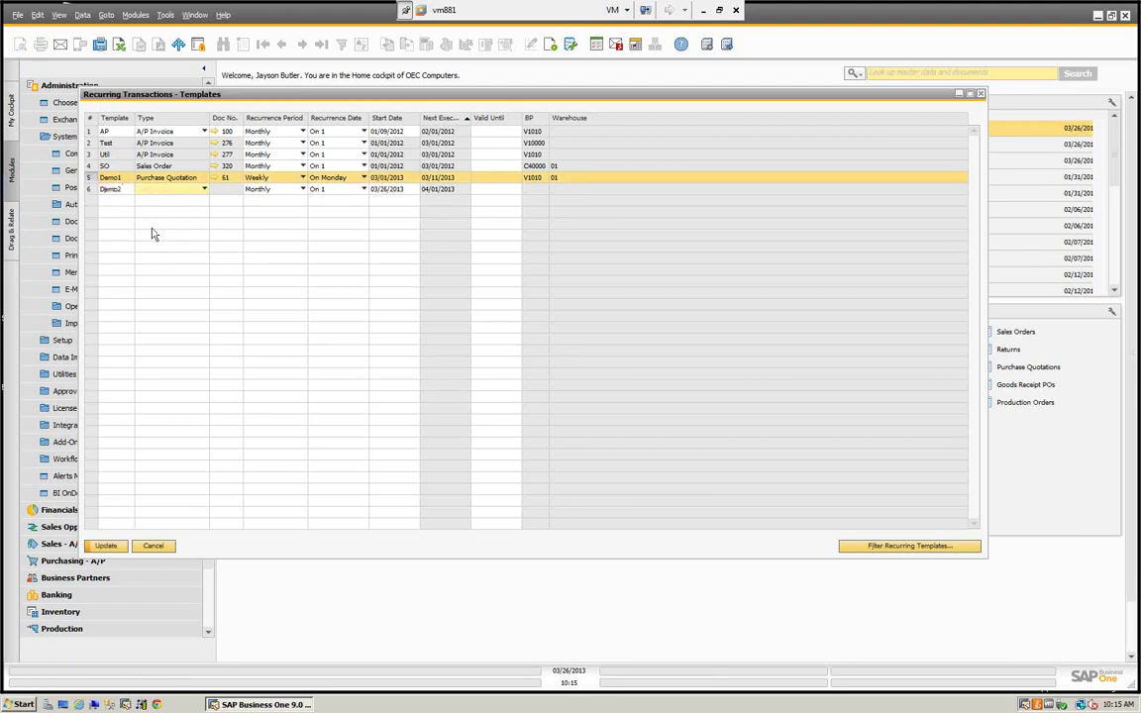
pyautogui.click(205, 191)
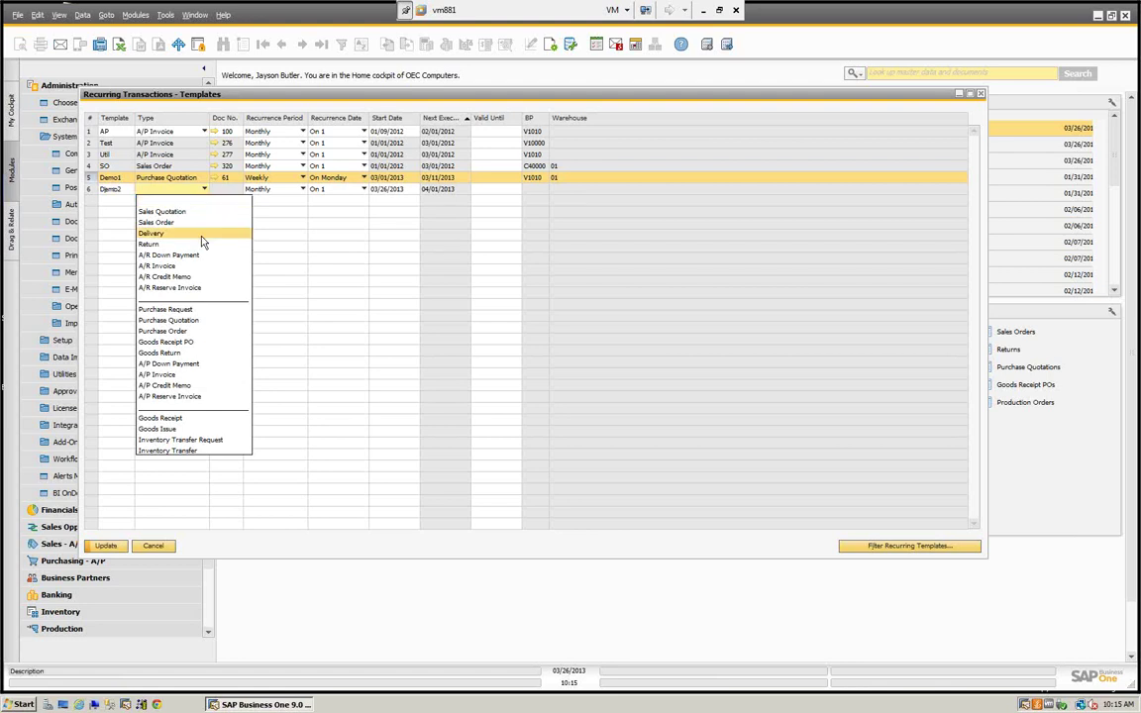
pyautogui.click(170, 330)
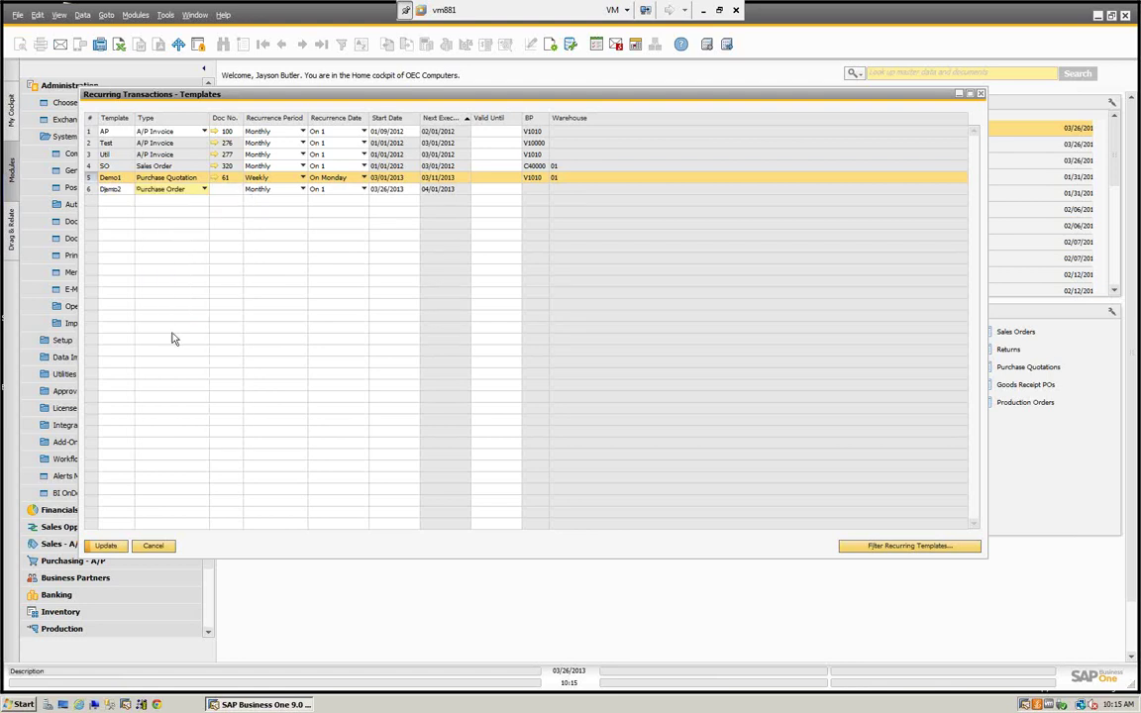
# Step: Start a new purchase order draft as the source document of the Demo2 template
pyautogui.click(218, 190)
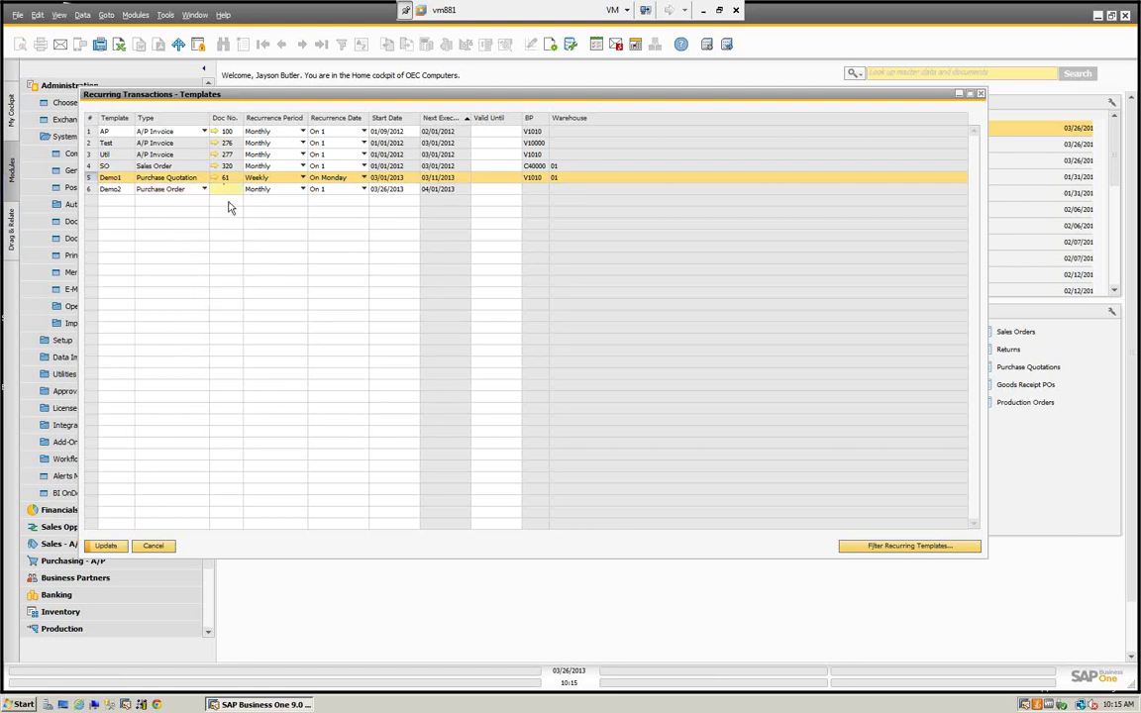
pyautogui.press('Tab')
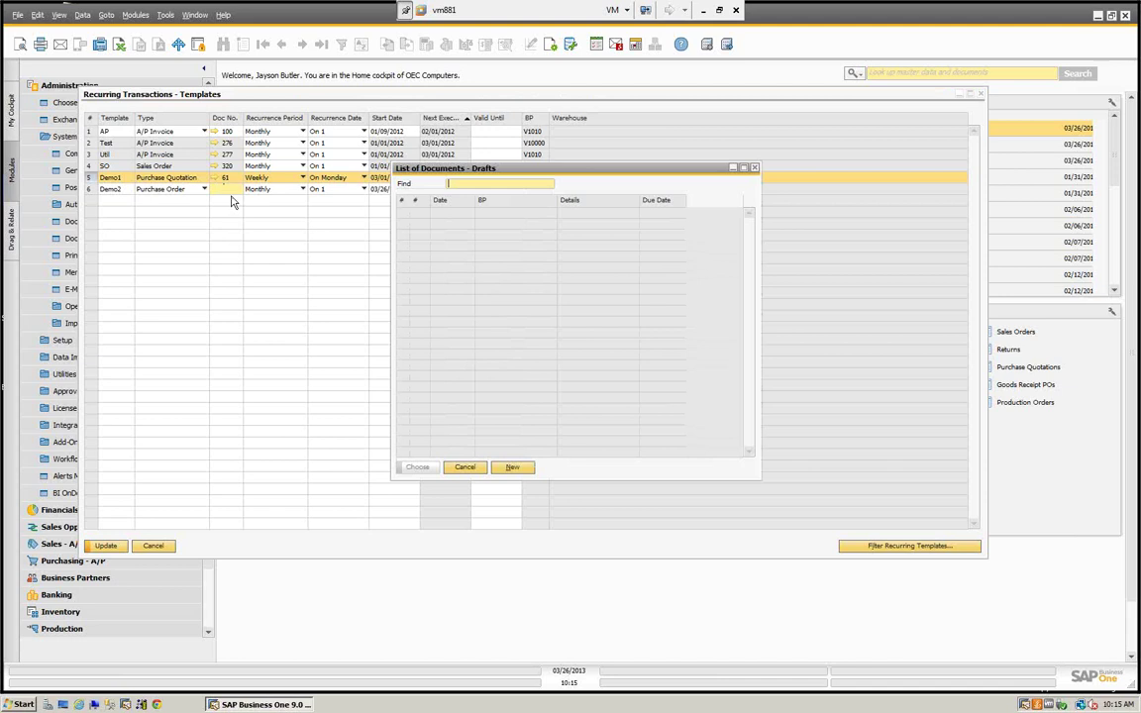
pyautogui.click(466, 468)
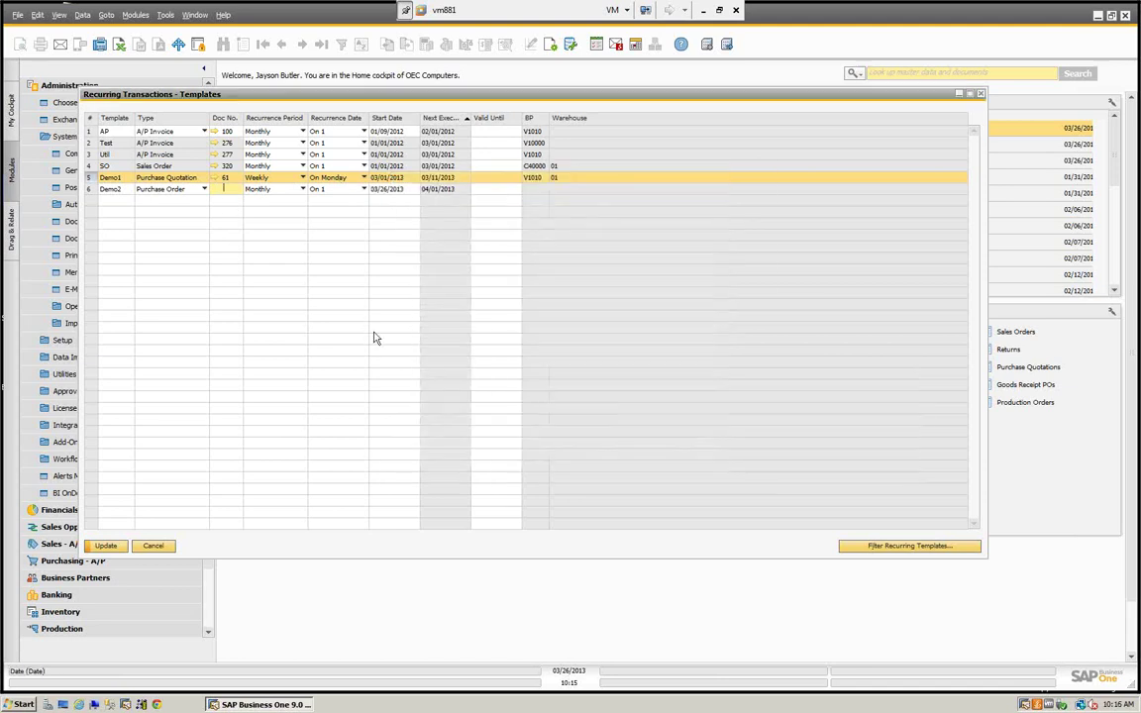
pyautogui.click(226, 193)
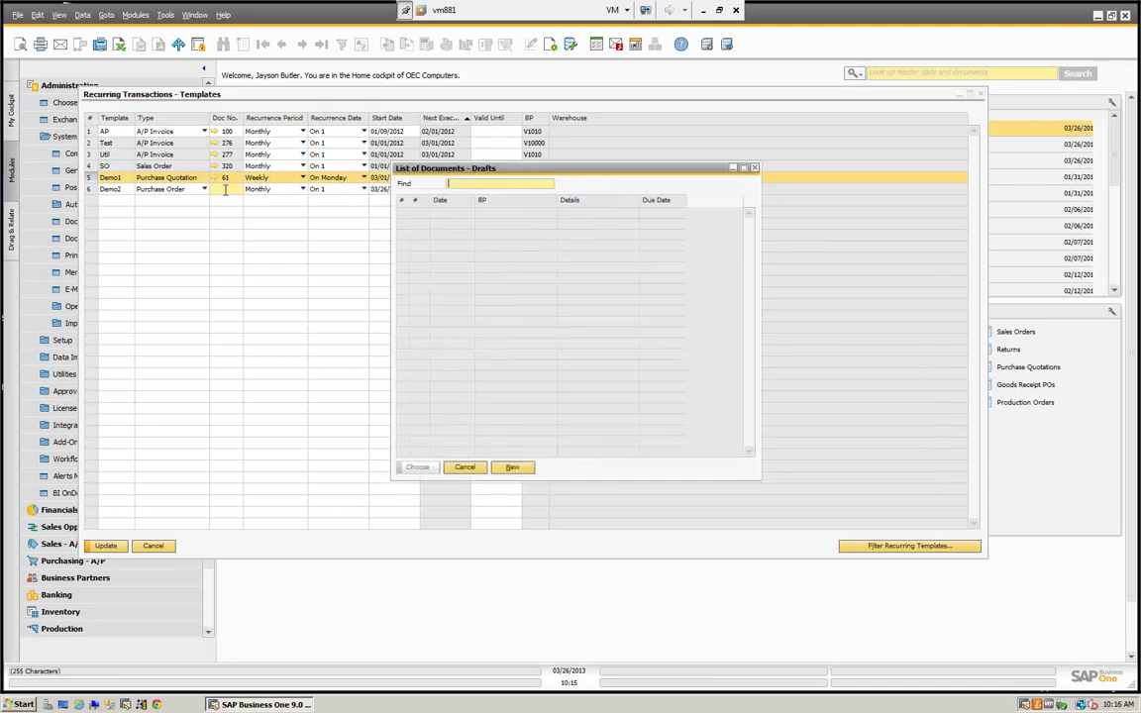
pyautogui.click(511, 469)
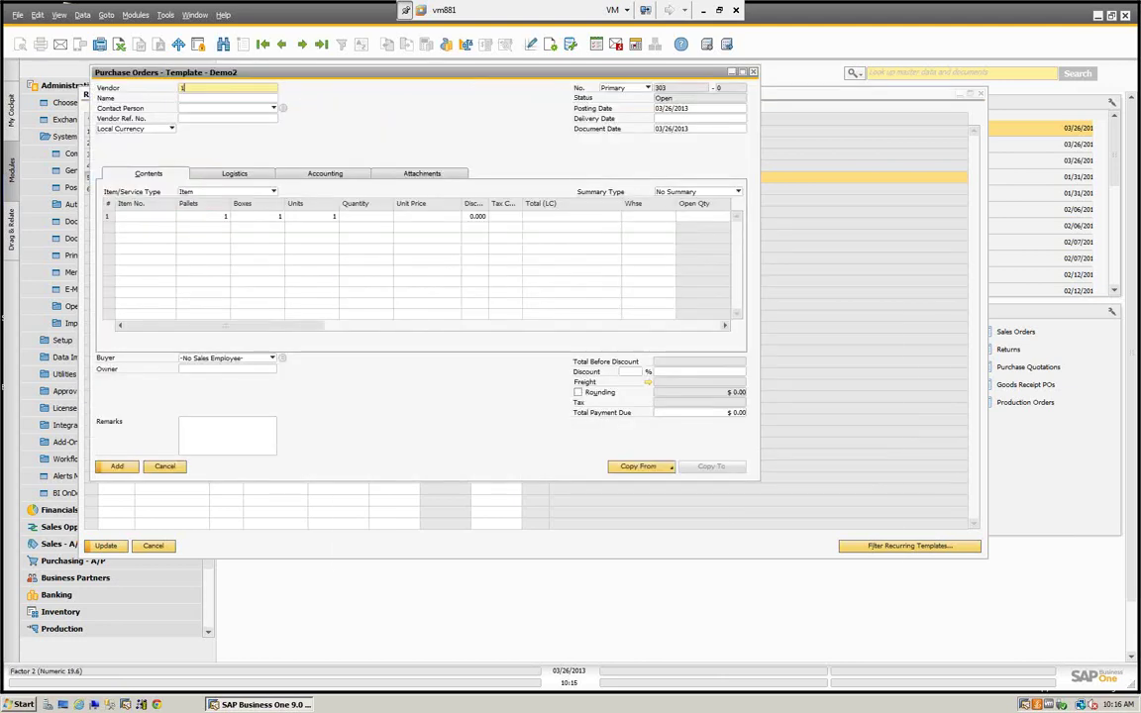
pyautogui.write('1')
pyautogui.press('Tab')
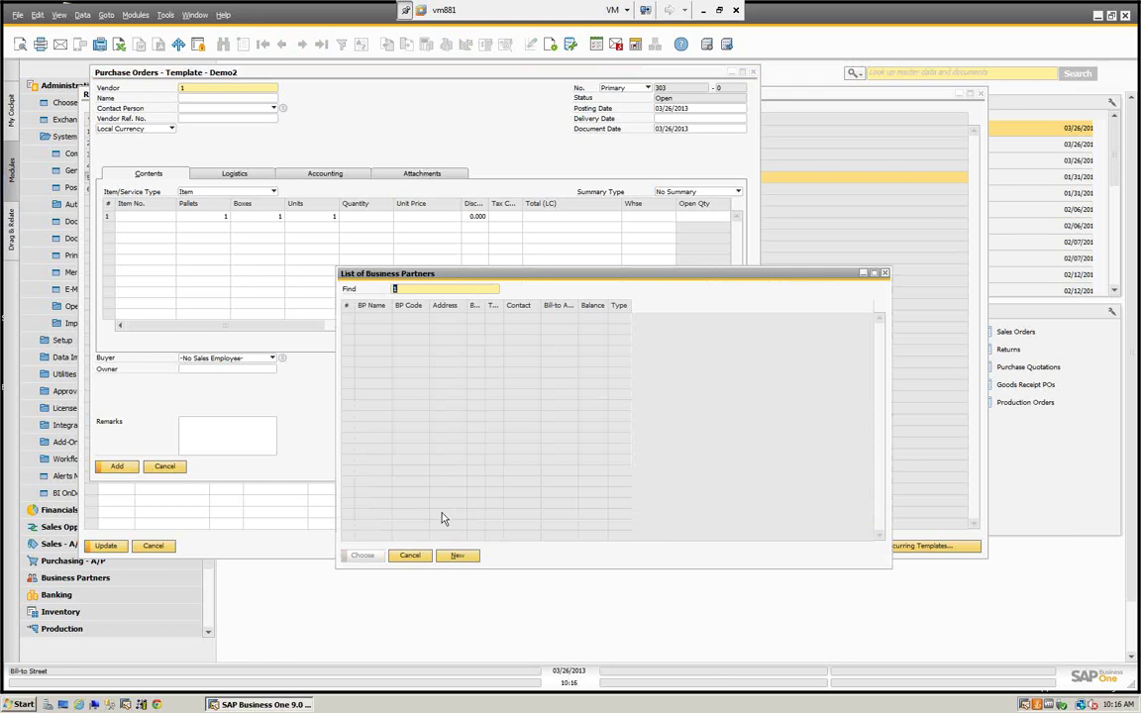
pyautogui.click(410, 555)
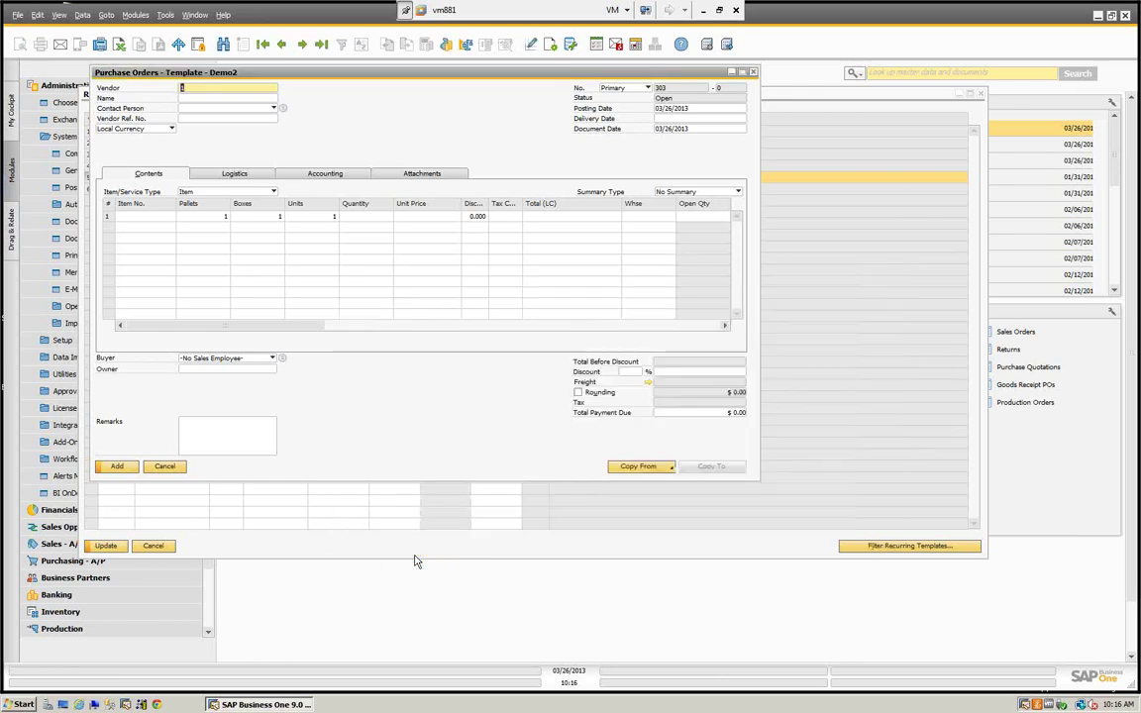
pyautogui.moveTo(336, 89)
pyautogui.mouseDown()
pyautogui.moveTo(463, 110)
pyautogui.moveTo(330, 107)
pyautogui.mouseUp()
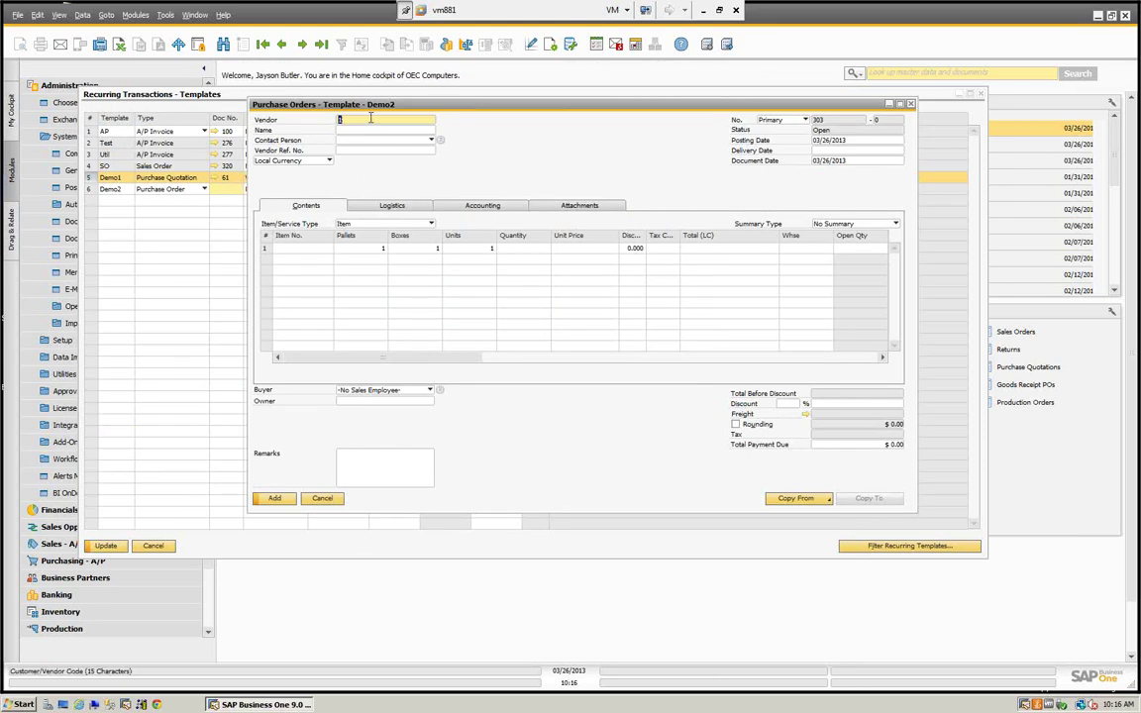
pyautogui.press('Tab')
pyautogui.click(458, 556)
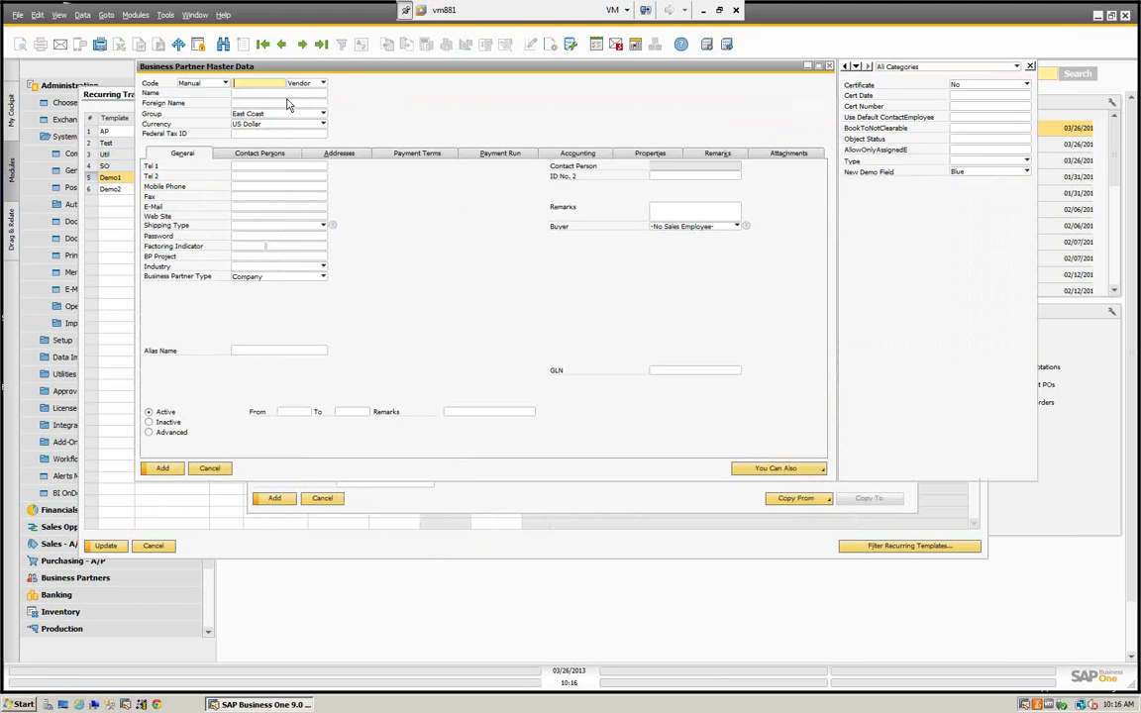
pyautogui.click(209, 469)
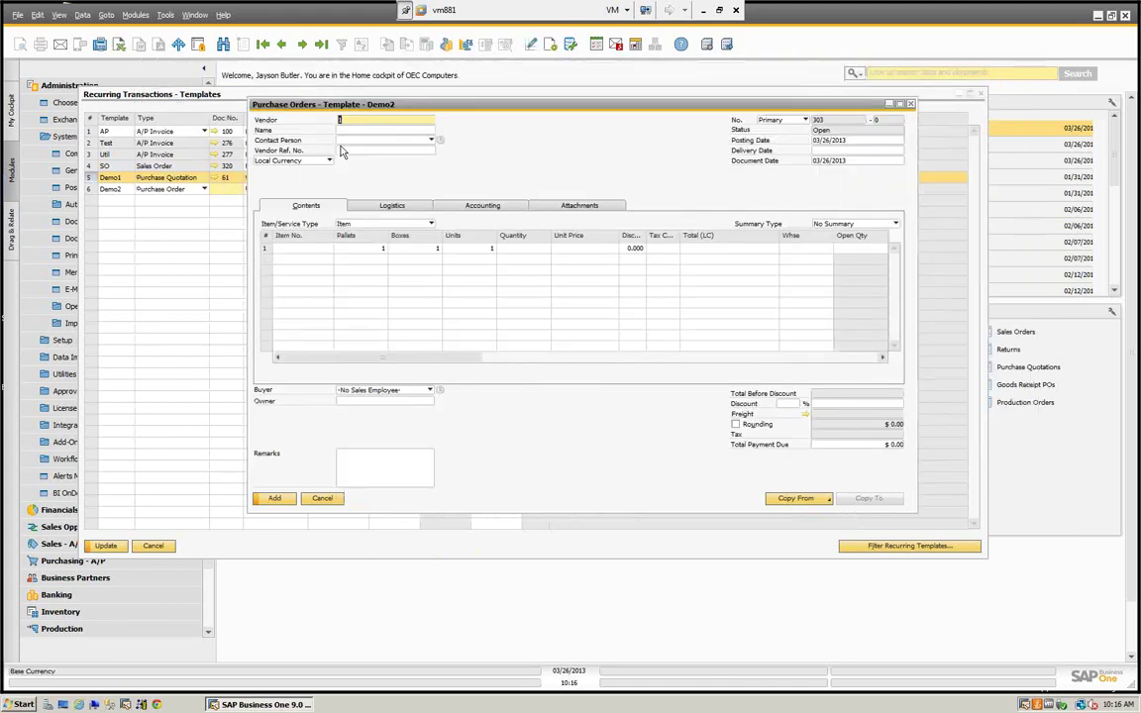
# Step: Fill the Demo2 purchase order draft with the vendor Far East Imports (V1010) and the items A00001, A00002 and A00003
pyautogui.press('Tab')
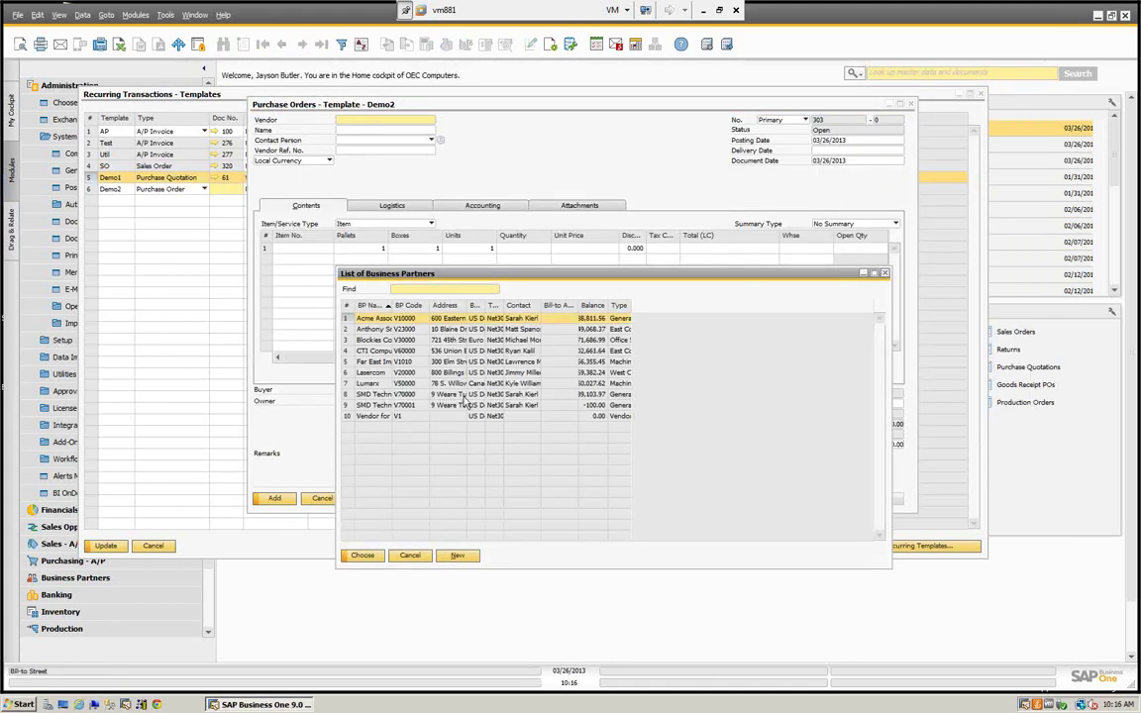
pyautogui.click(373, 362)
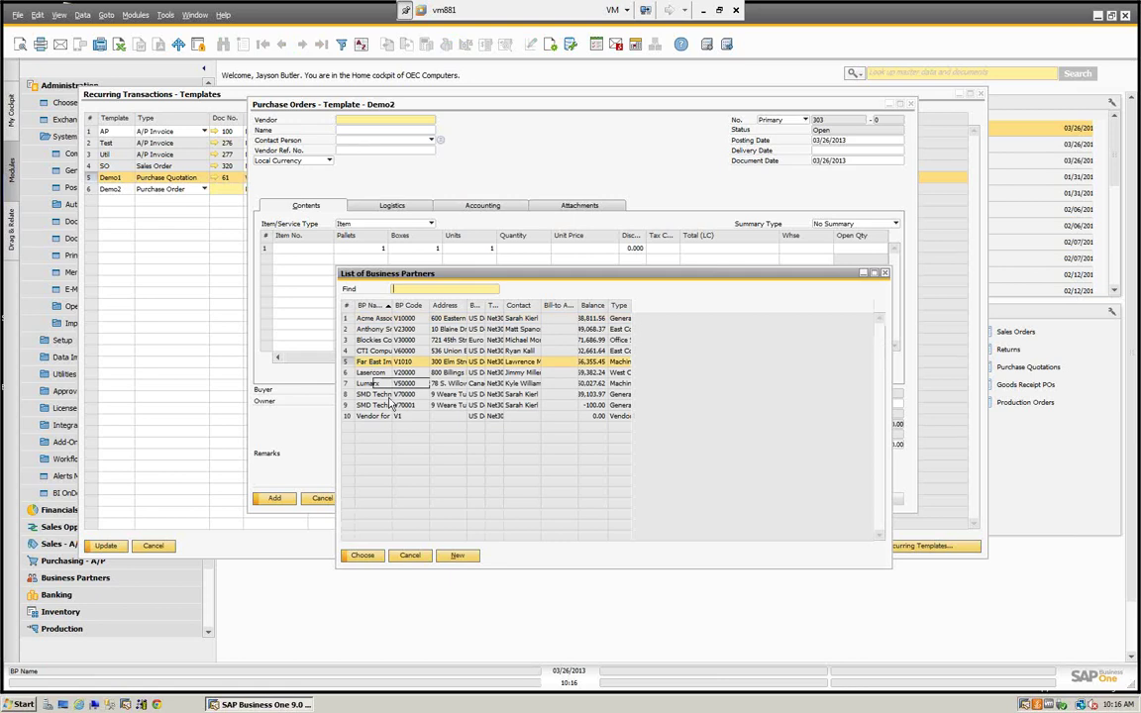
pyautogui.click(374, 555)
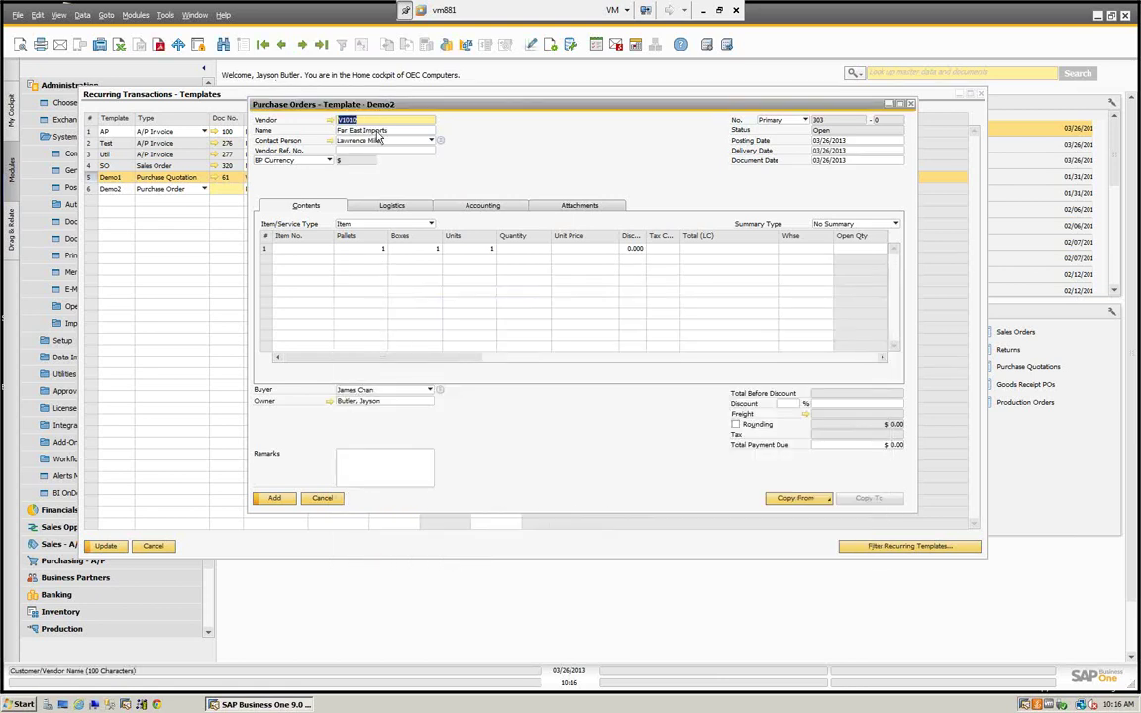
pyautogui.click(304, 248)
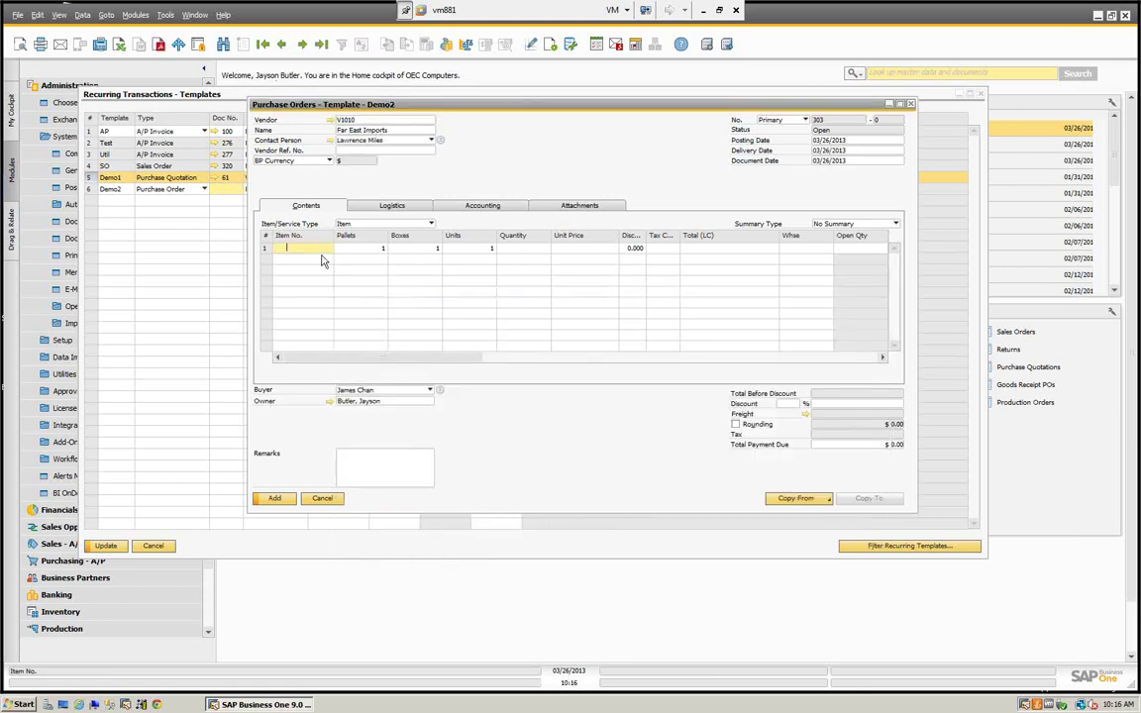
pyautogui.press('Tab')
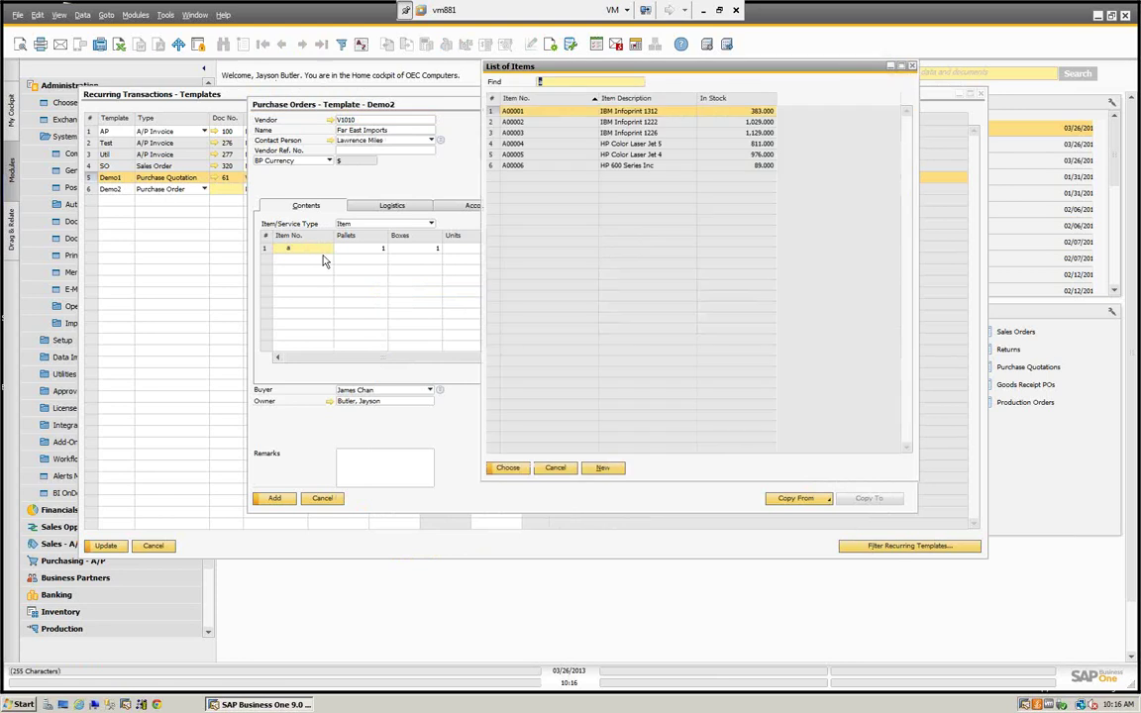
pyautogui.keyDown('shift'); pyautogui.click(513, 133); pyautogui.keyUp('shift')
pyautogui.click(508, 469)
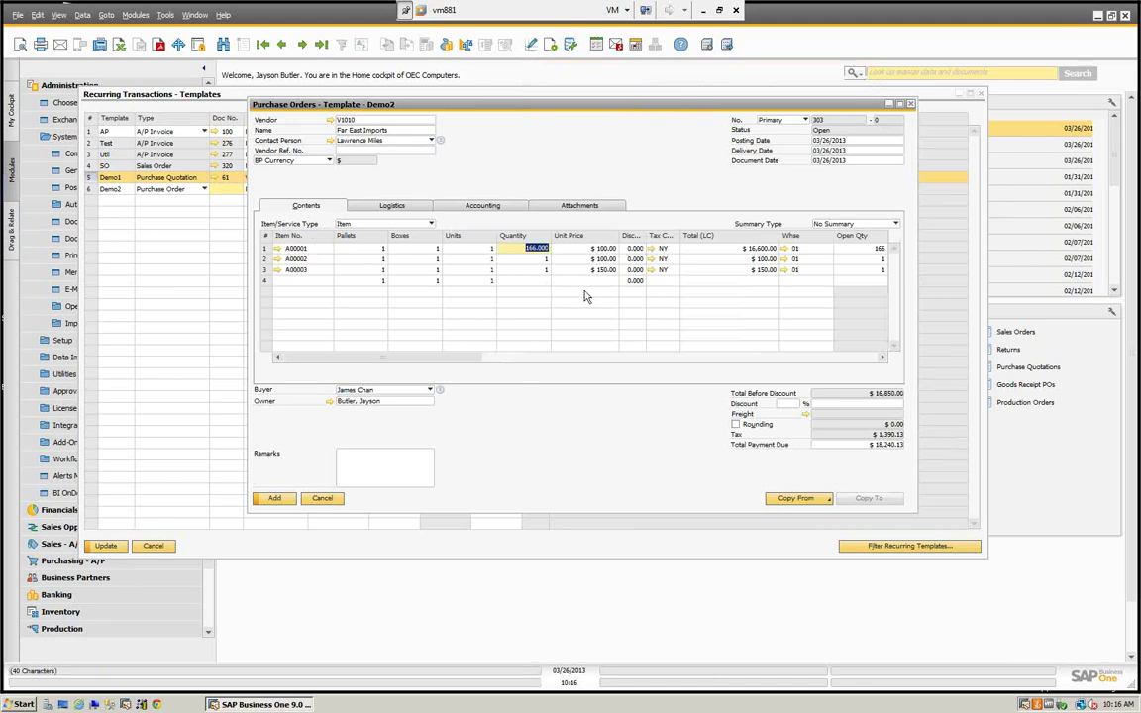
# Step: Set the order quantities to 175 for A00001, 50 for A00002 and 25 for A00003
pyautogui.write('175')
pyautogui.press('Down')
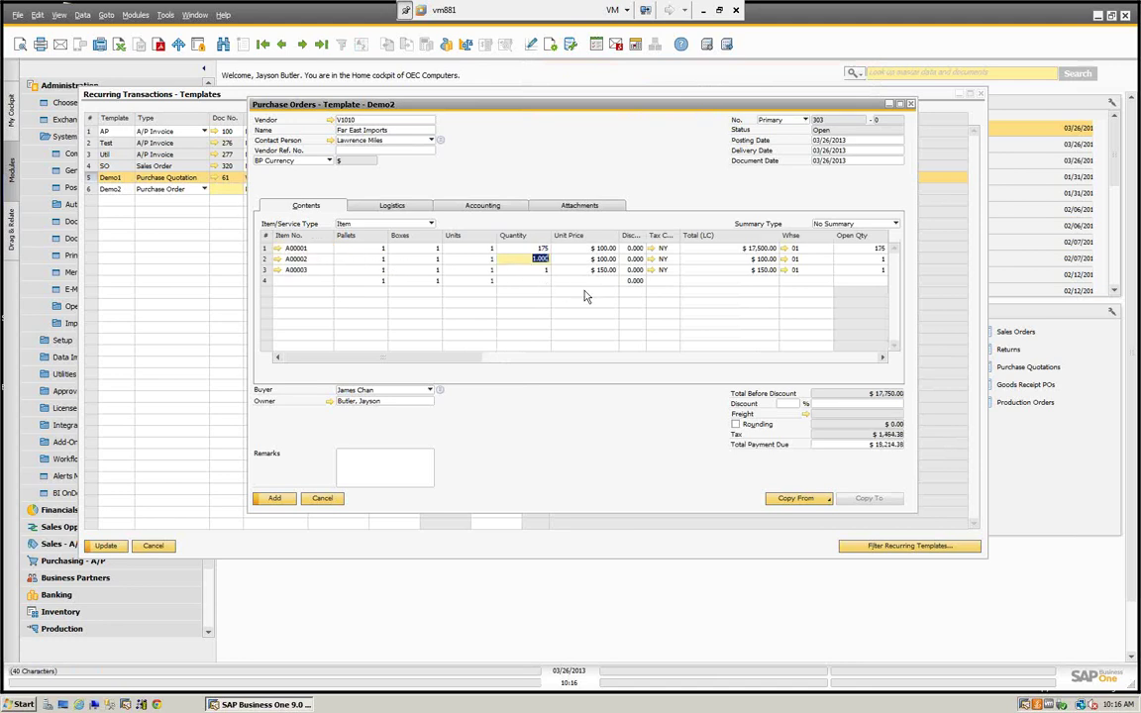
pyautogui.write('50')
pyautogui.press('Down')
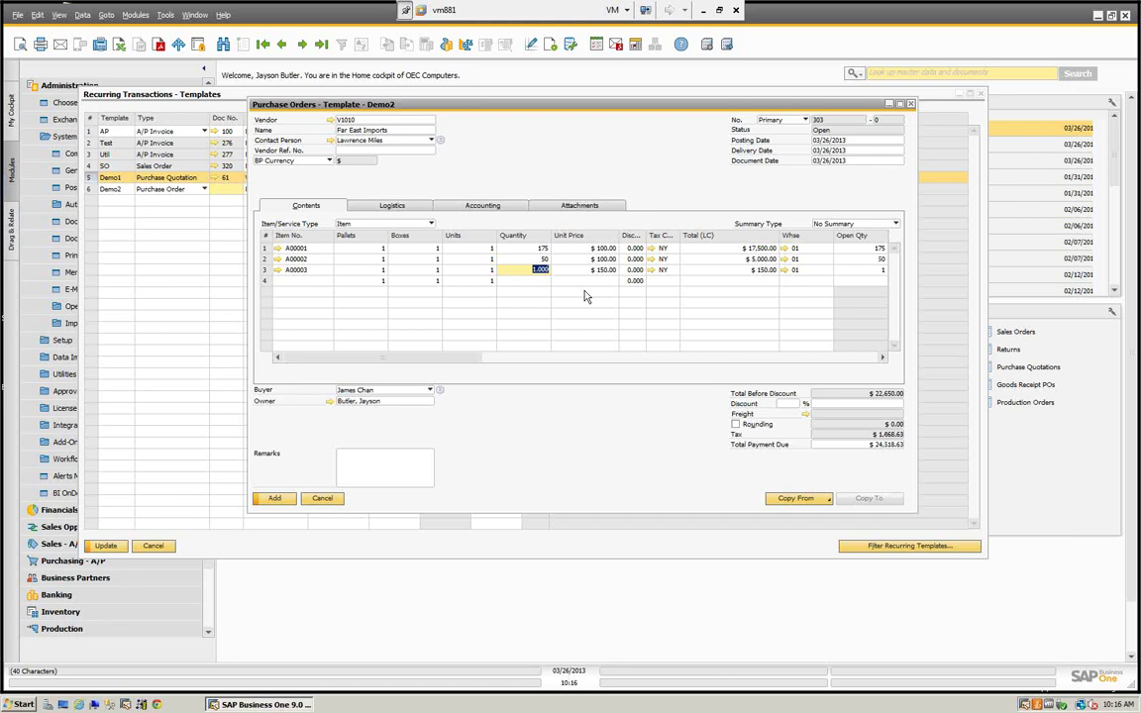
pyautogui.write('25')
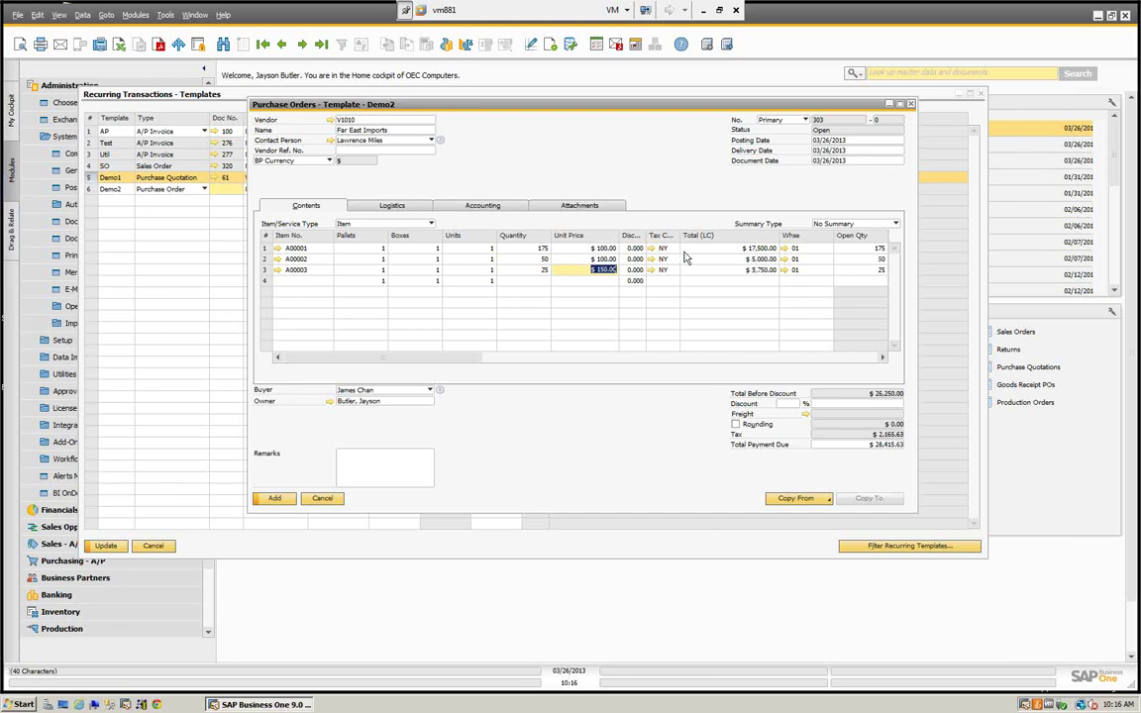
# Step: Set the tax code of all three item lines to Exempt and add the purchase order draft
pyautogui.click(665, 248)
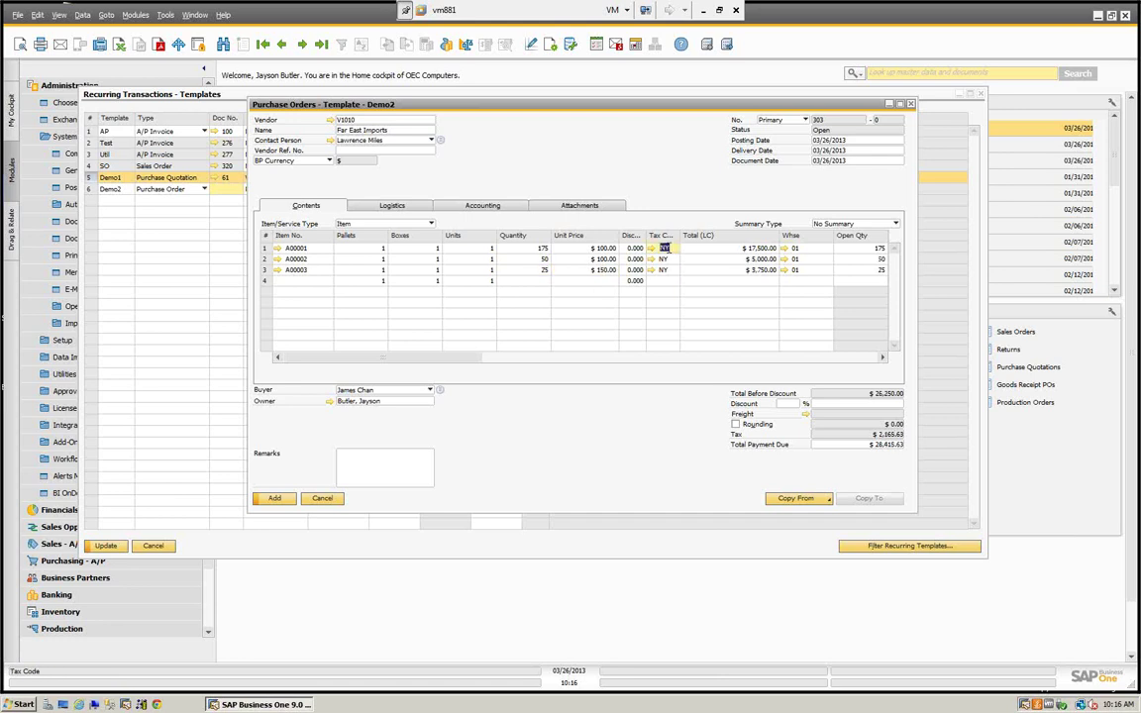
pyautogui.write('Exempt')
pyautogui.hotkey('ctrl', 'Down')
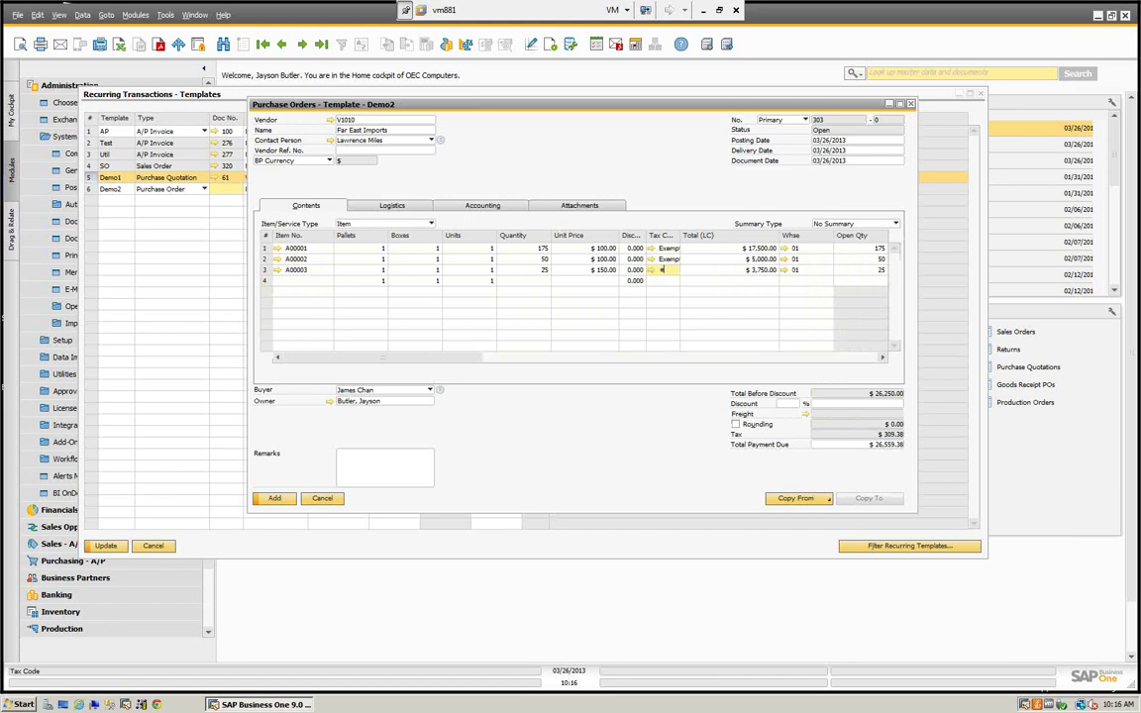
pyautogui.click(669, 257)
pyautogui.press('Down')
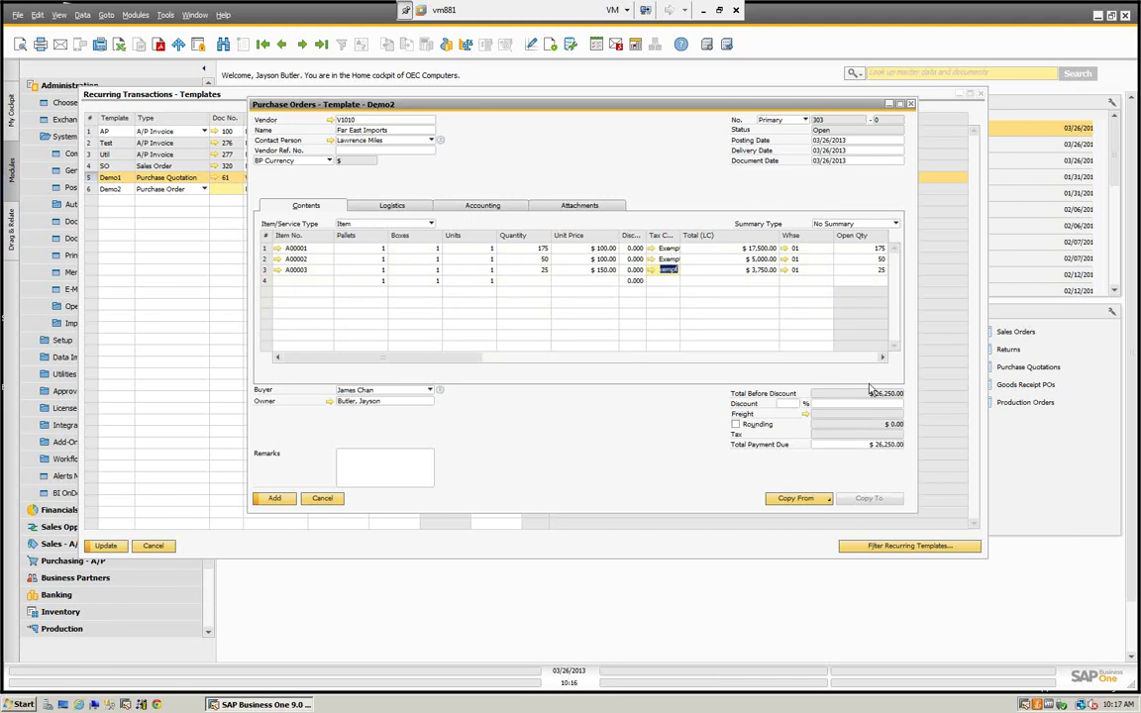
pyautogui.click(282, 503)
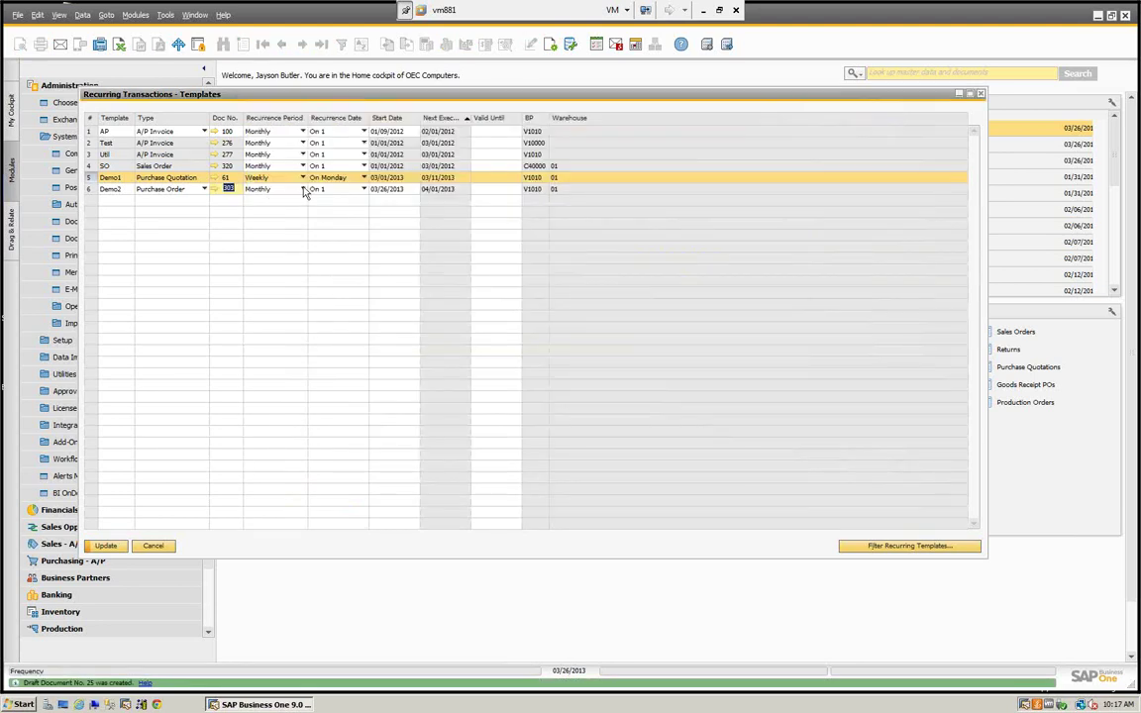
# Step: Schedule the Demo2 template to recur weekly on Tuesday with a start date of 03/01/2013 and no end date
pyautogui.click(303, 189)
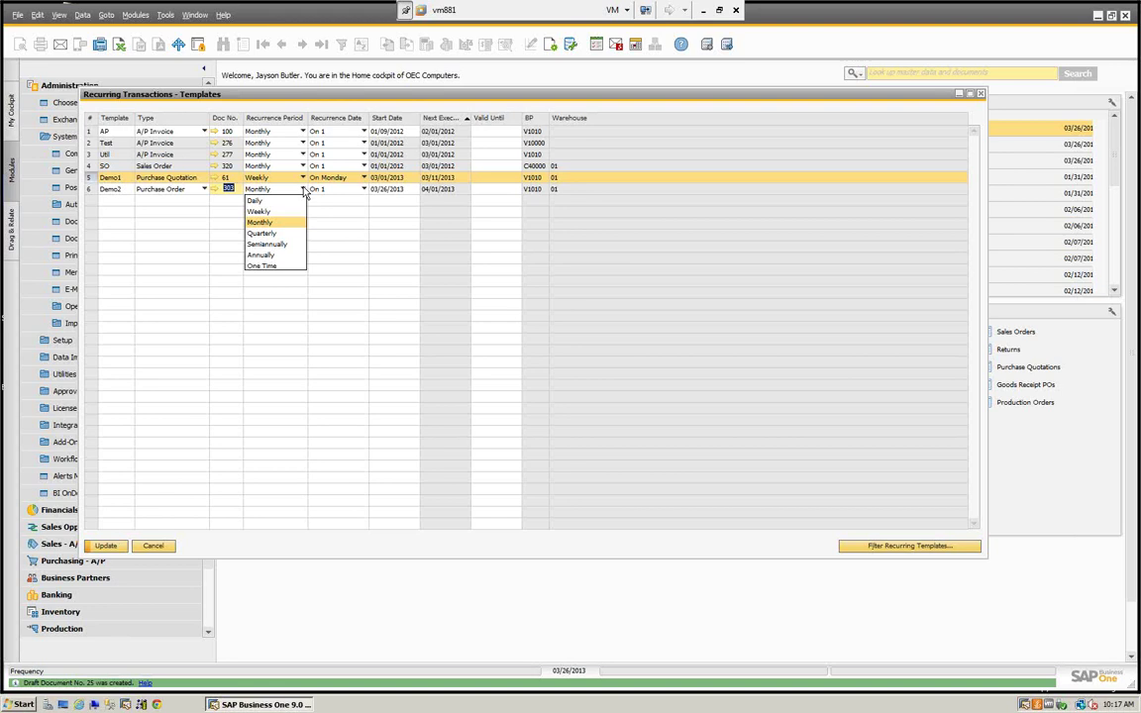
pyautogui.click(259, 212)
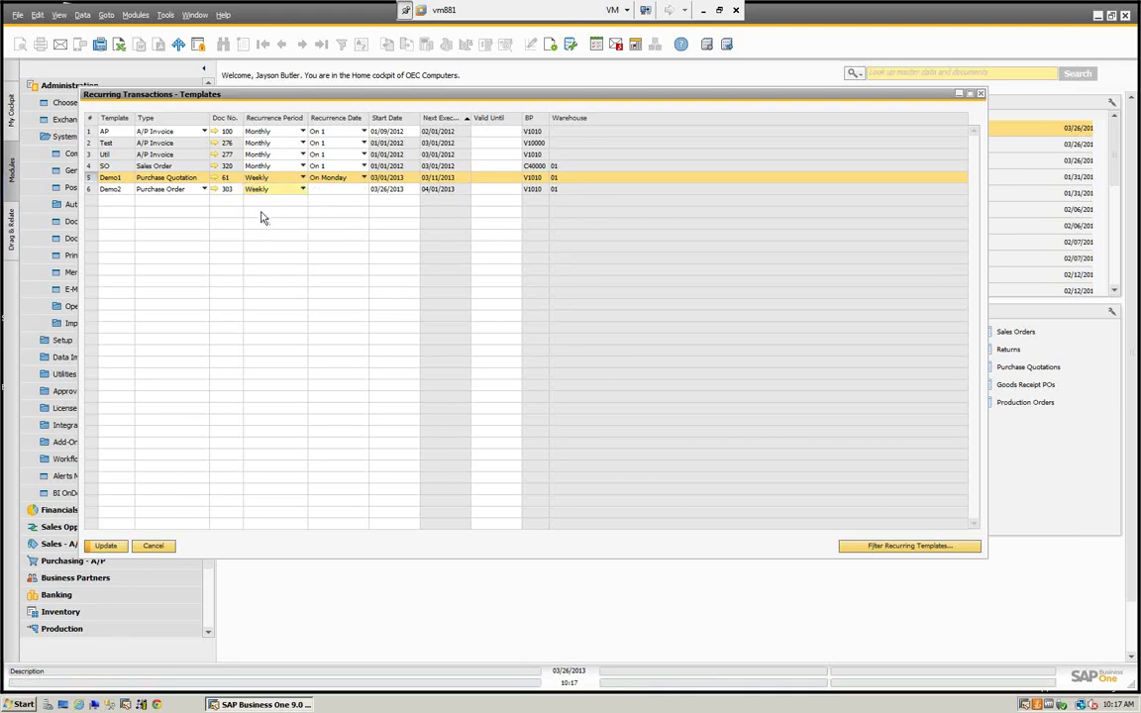
pyautogui.click(363, 190)
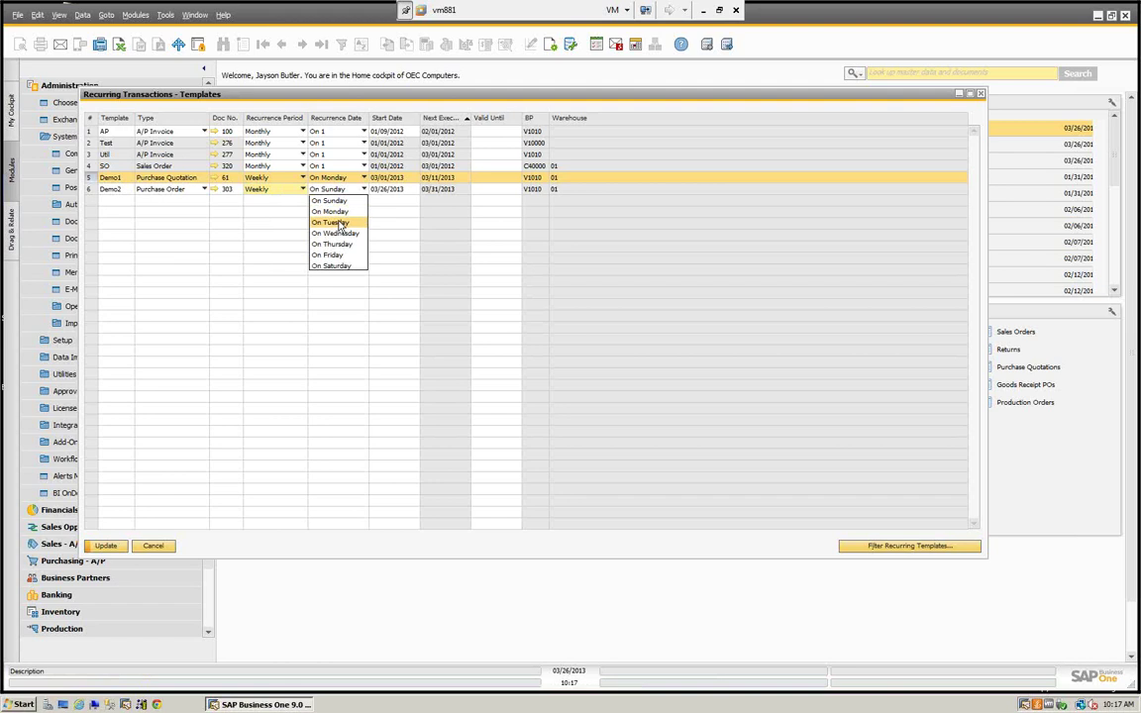
pyautogui.click(340, 223)
pyautogui.click(388, 188)
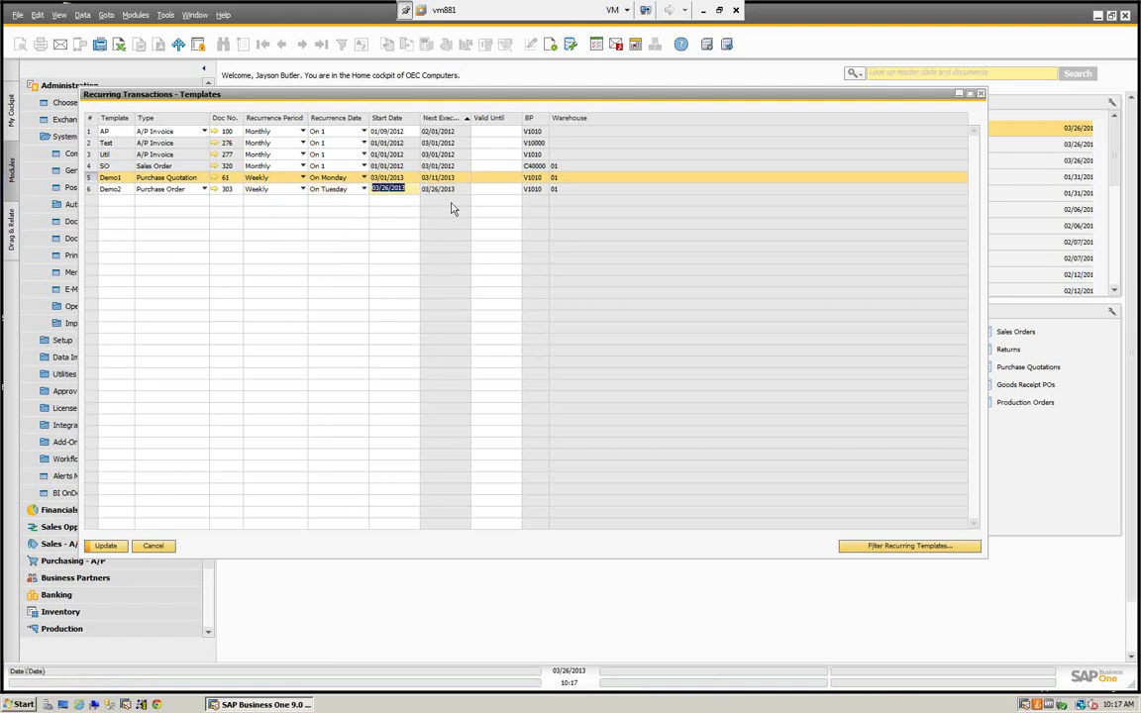
pyautogui.write('0')
pyautogui.write('3/01')
pyautogui.press('Tab')
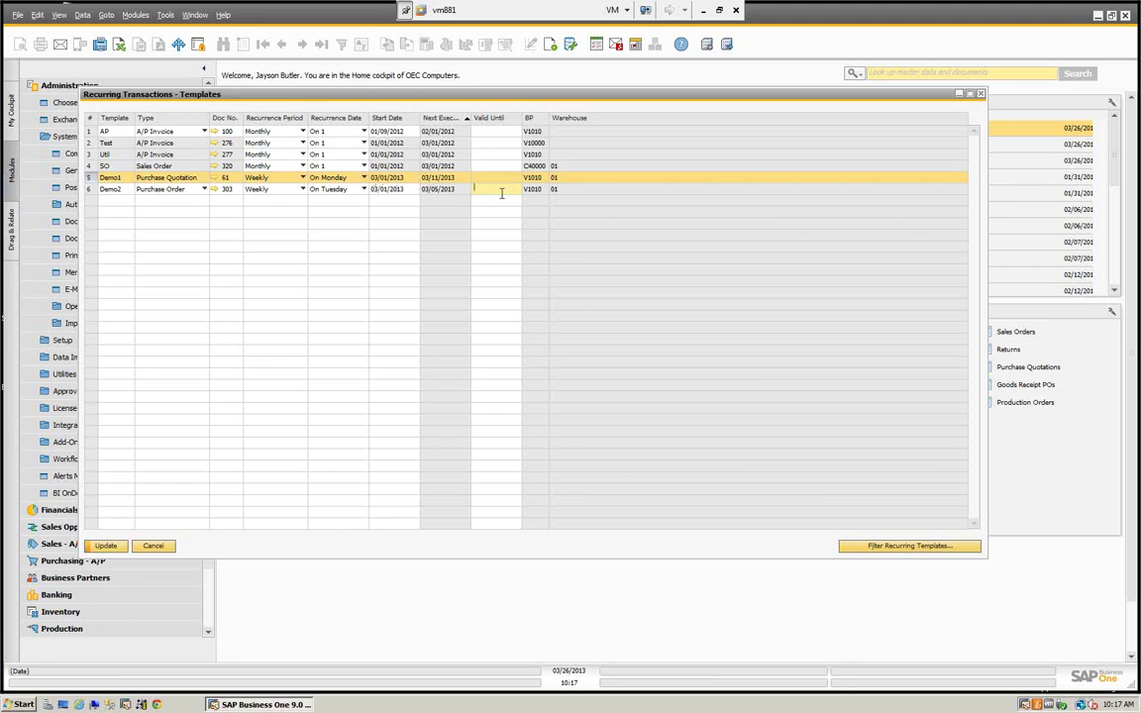
pyautogui.press('Tab')
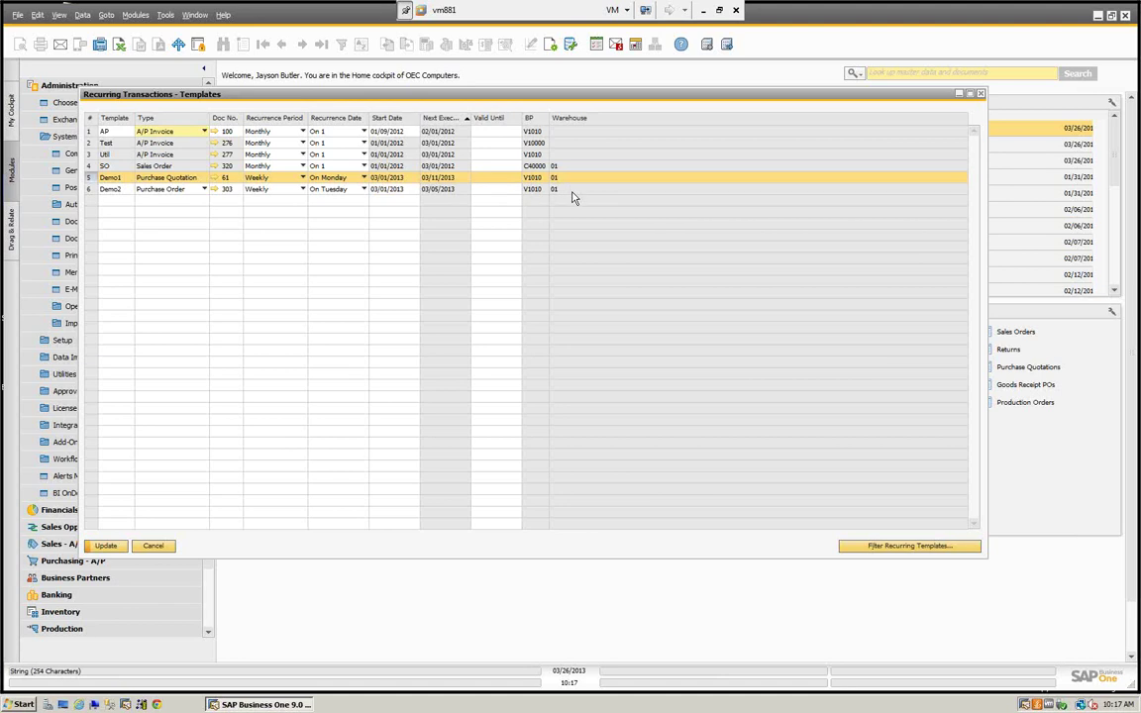
# Step: Save the Demo2 template, accepting the start date in the past, and close the list of recurring transaction templates
pyautogui.click(106, 545)
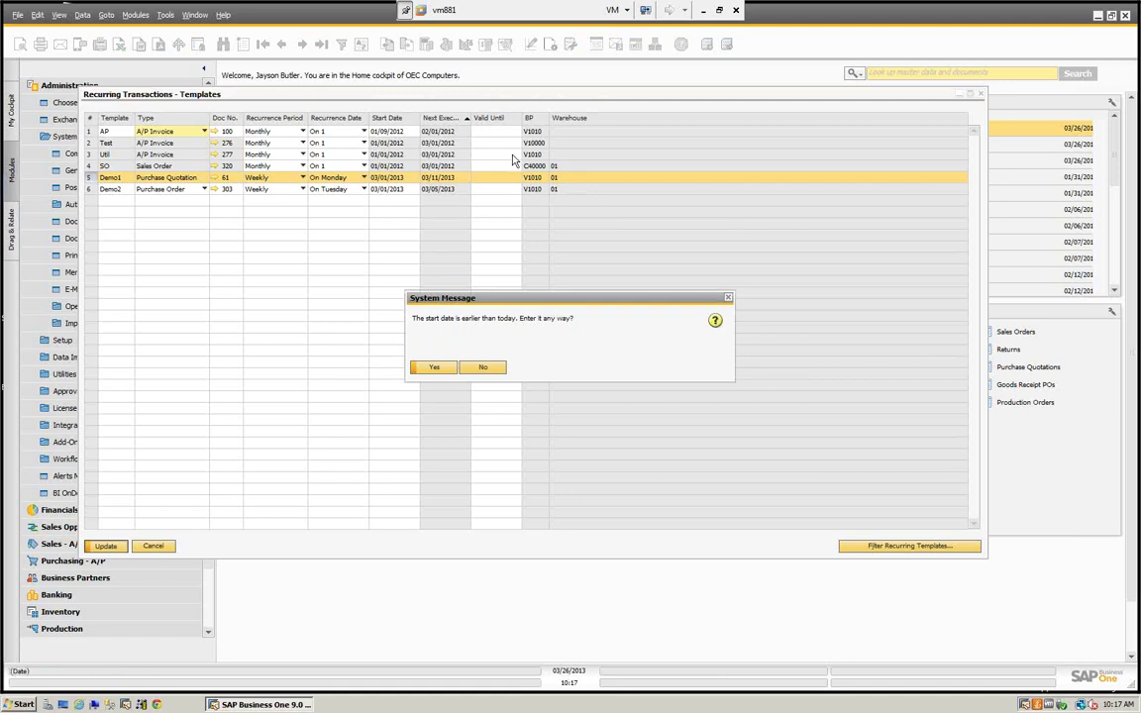
pyautogui.click(433, 368)
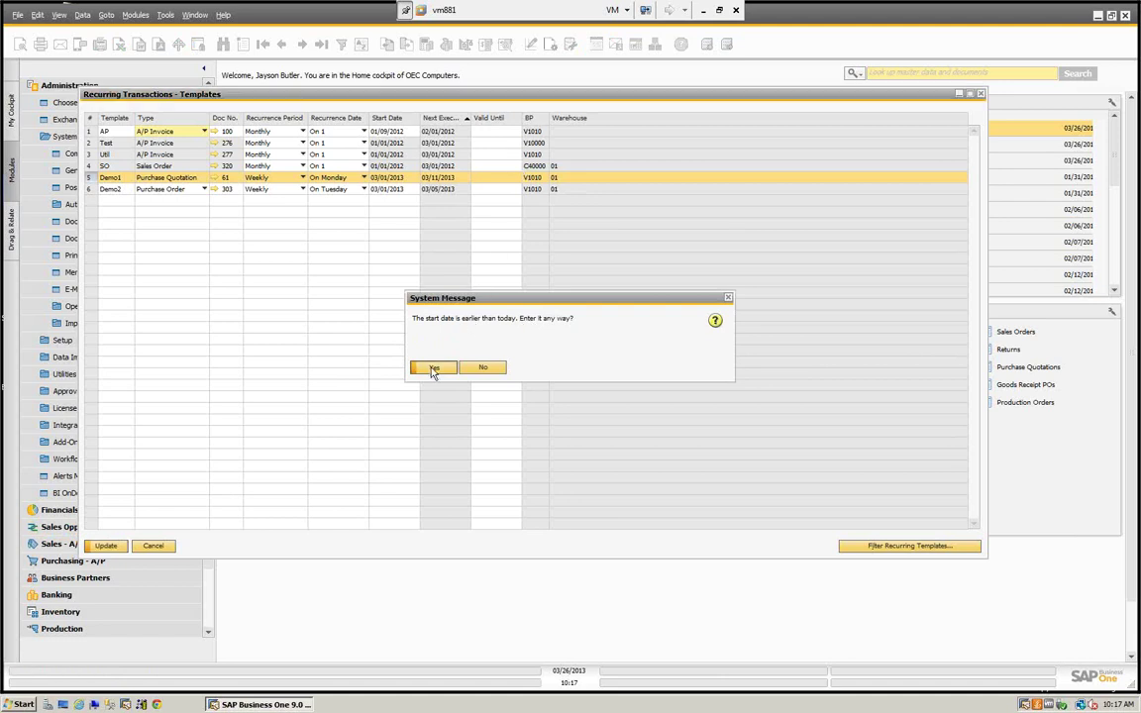
pyautogui.click(159, 545)
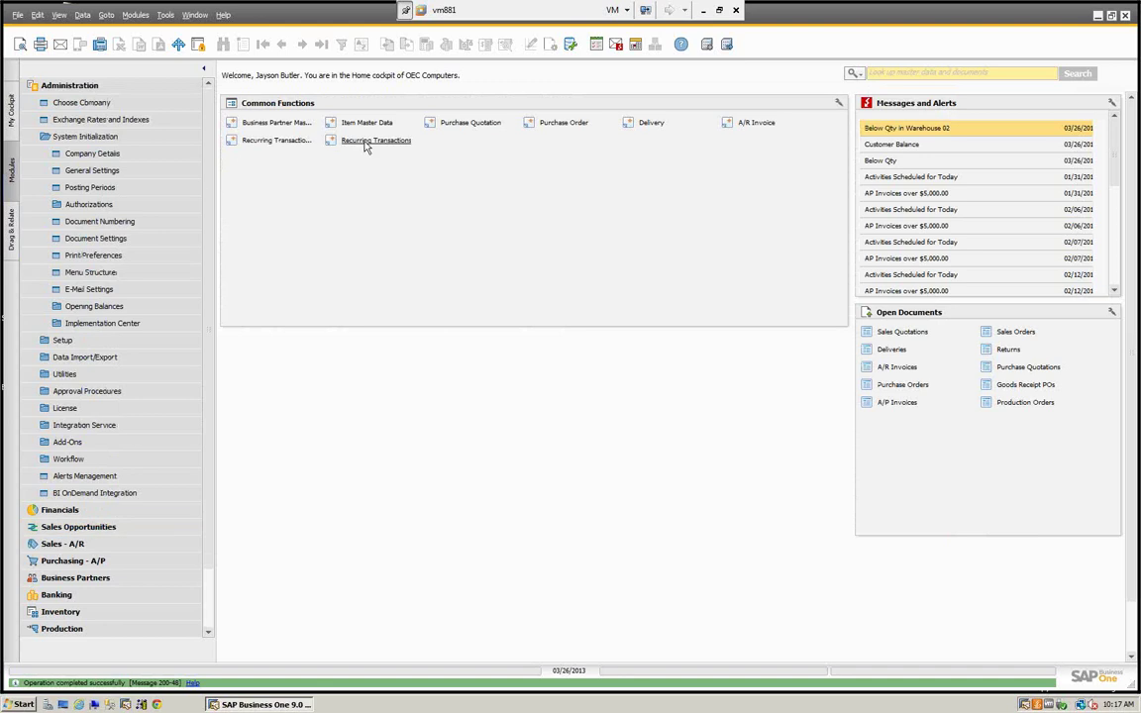
# Step: Execute the Demo2 purchase order instance scheduled for 03/05/2013, then close the result messages and the list of recurring transactions
pyautogui.click(367, 145)
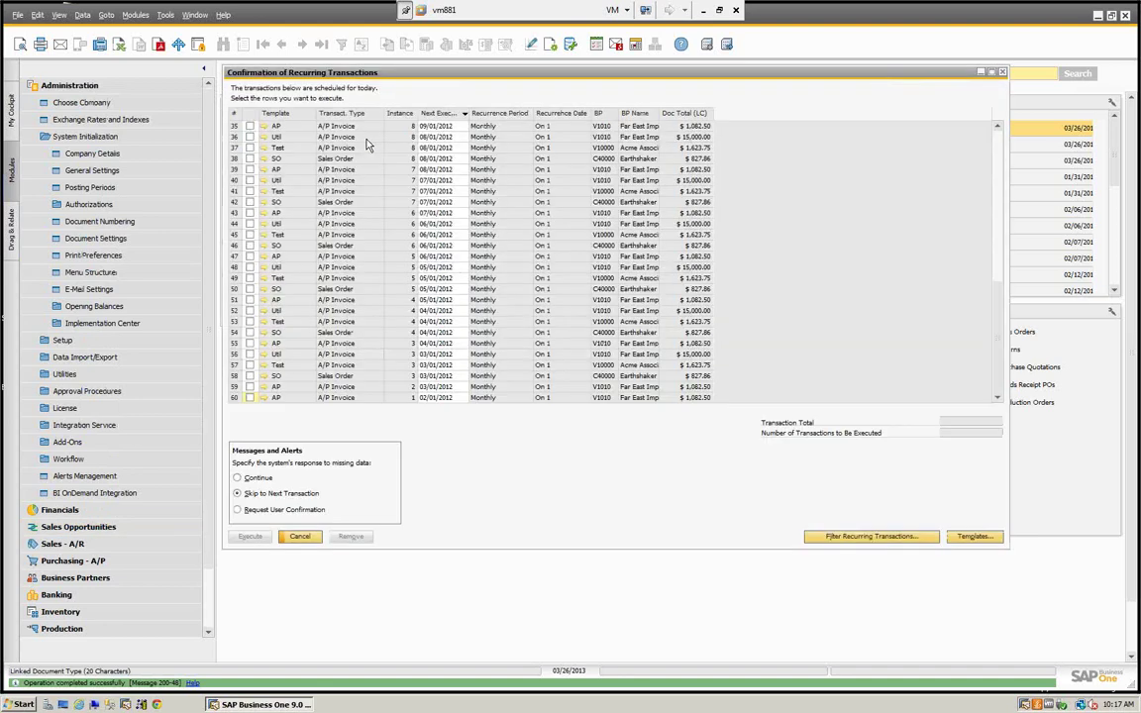
pyautogui.scroll(-7, 367, 145)
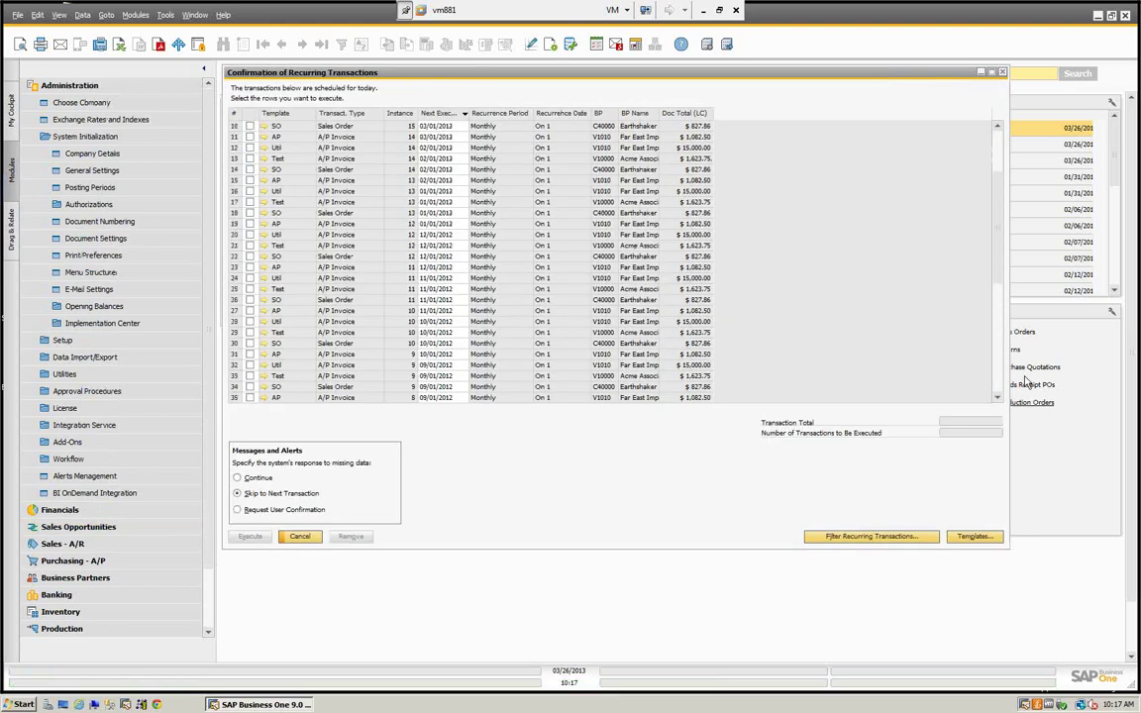
pyautogui.scroll(7, 357, 198)
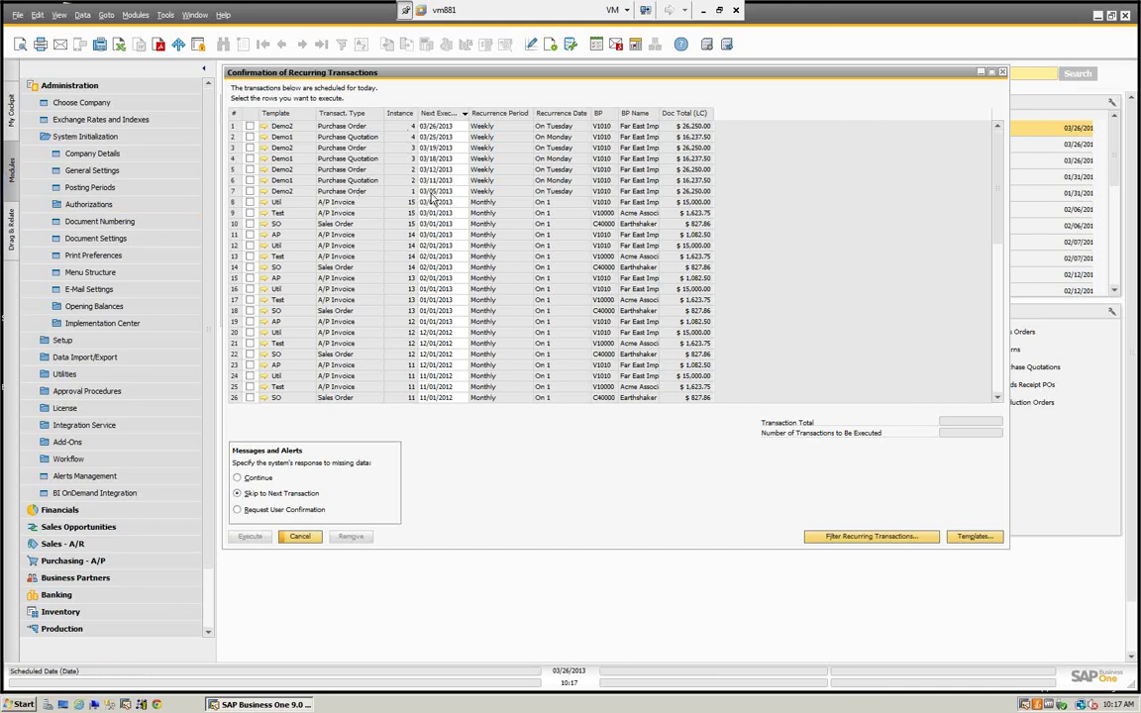
pyautogui.click(250, 193)
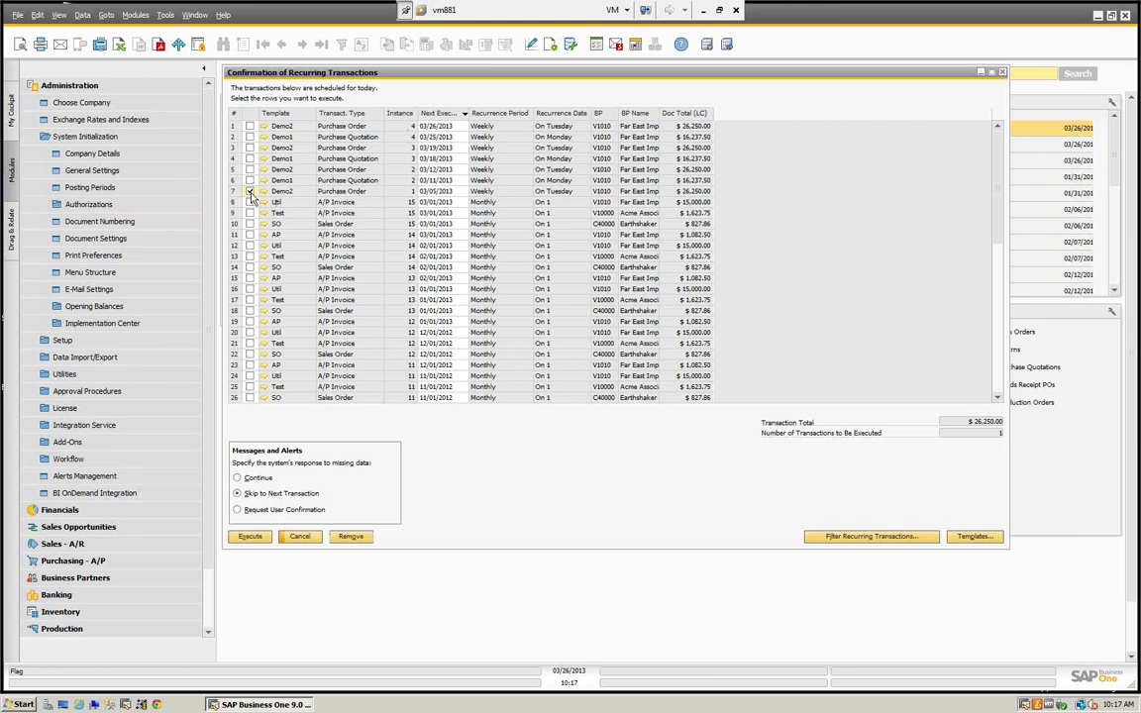
pyautogui.click(248, 539)
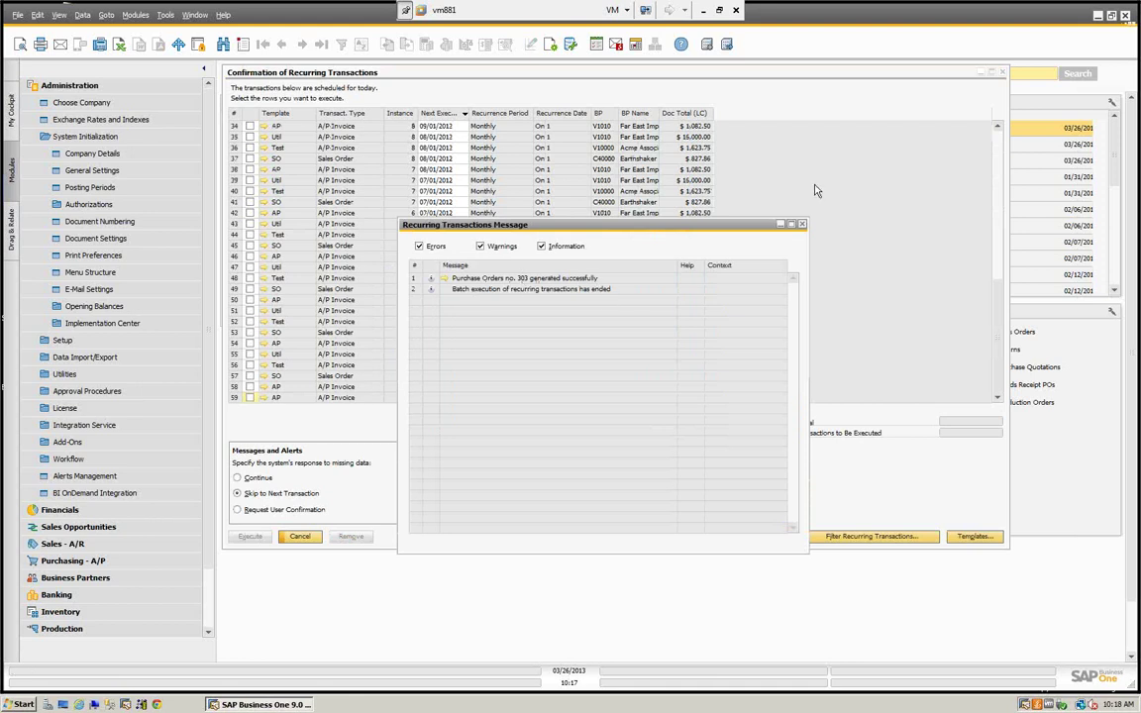
pyautogui.click(803, 226)
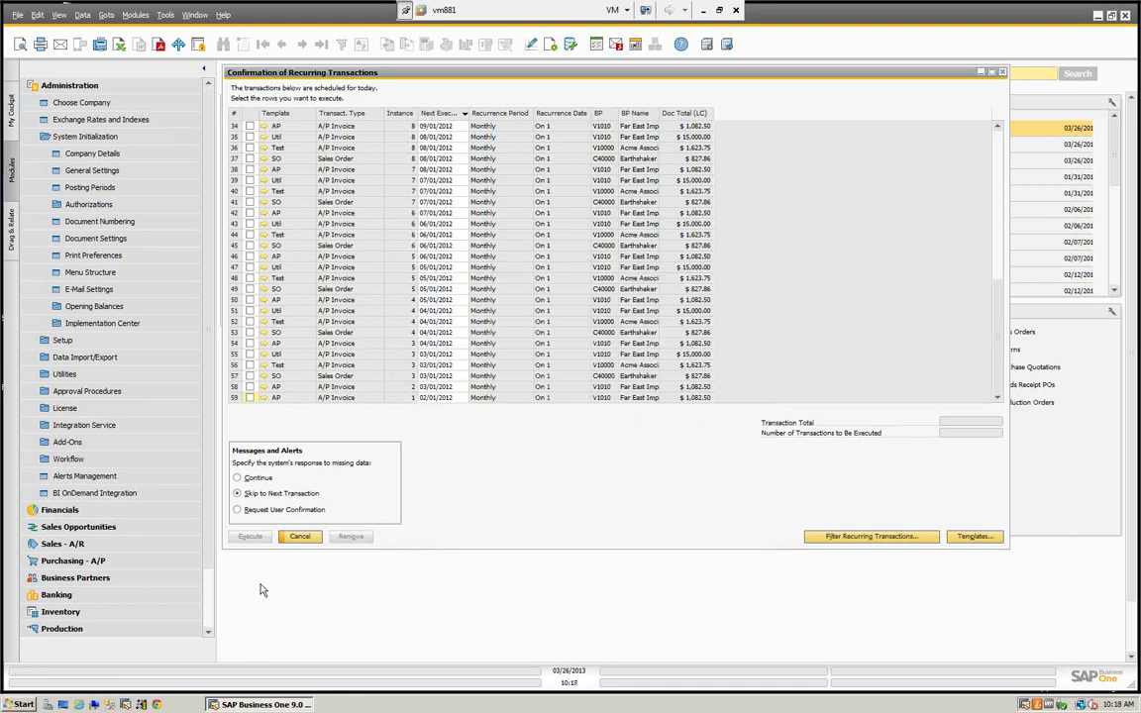
pyautogui.click(299, 536)
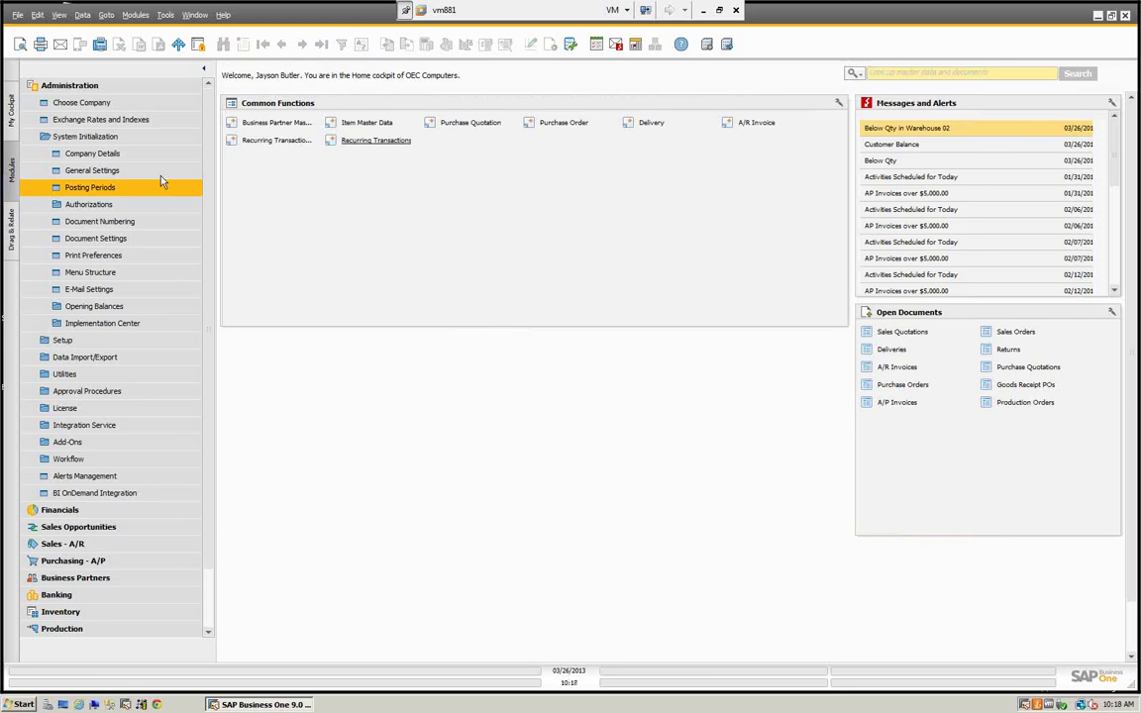
# Step: Review the most recently added purchase order in the Purchasing - A/P module, then close it
pyautogui.click(88, 89)
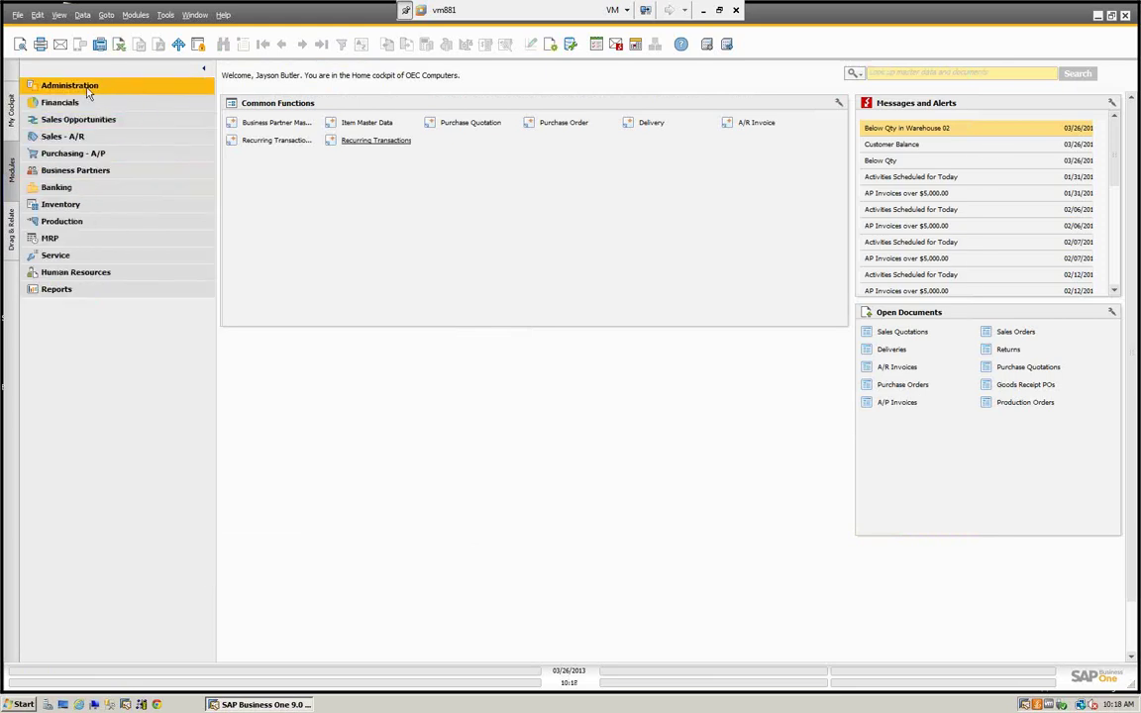
pyautogui.click(73, 151)
pyautogui.click(79, 204)
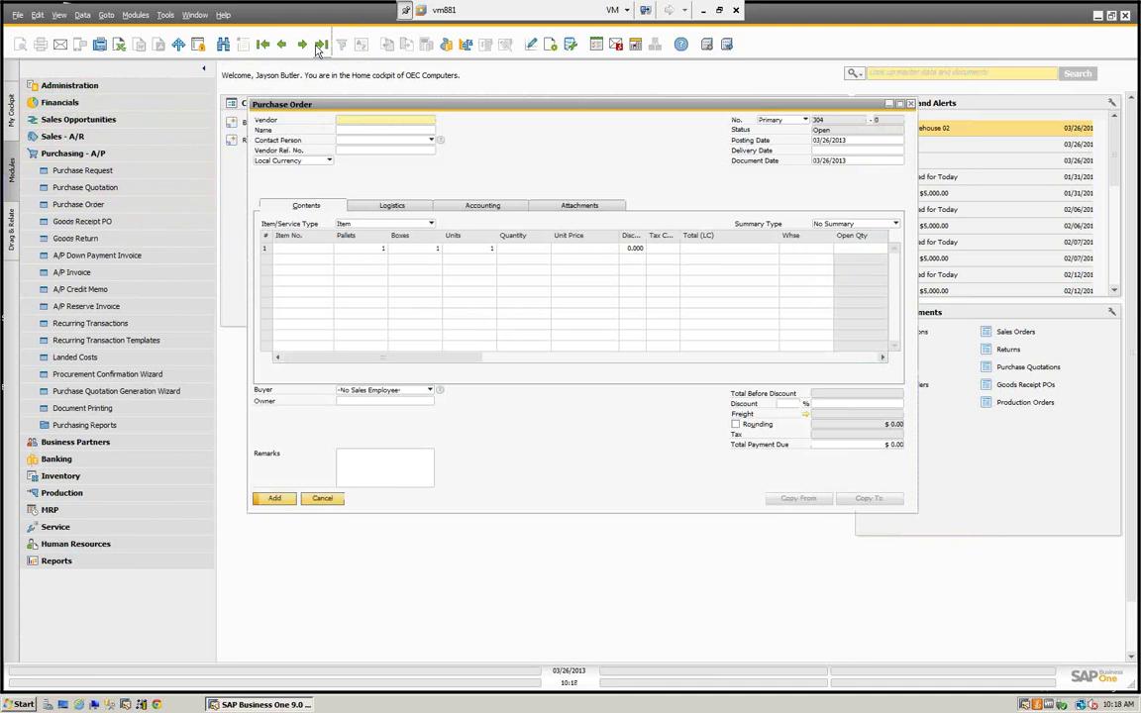
pyautogui.click(281, 44)
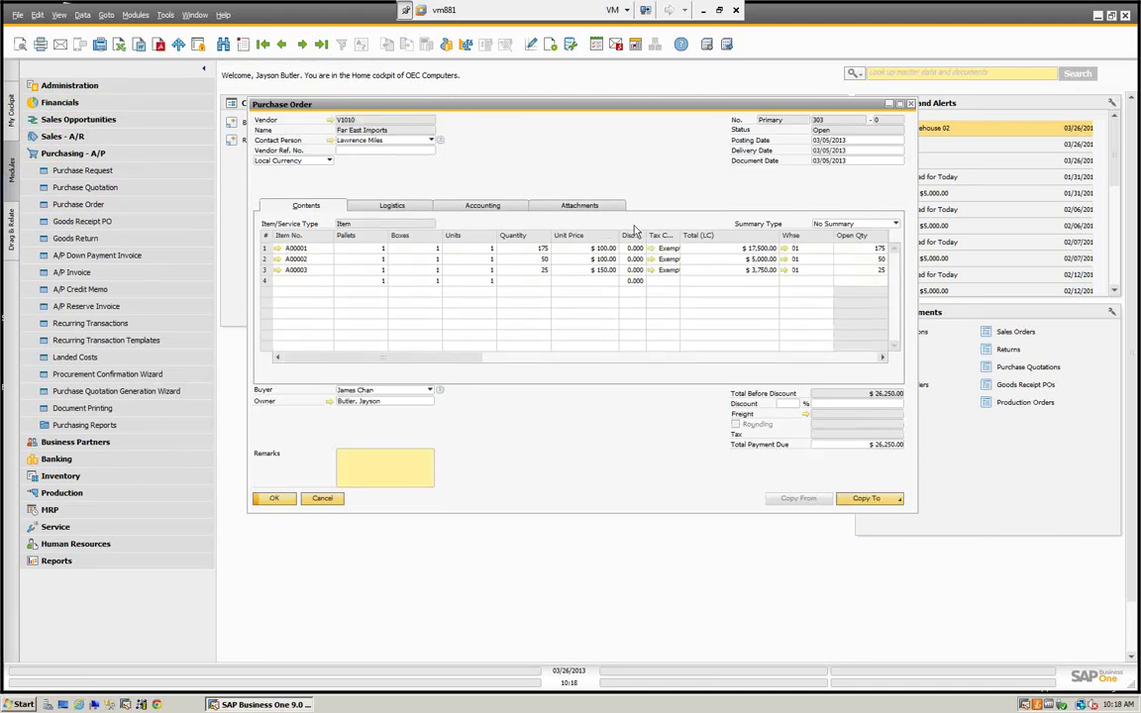
pyautogui.click(320, 499)
# Step: Examine the last journal entry recorded in the Financials module
pyautogui.click(54, 104)
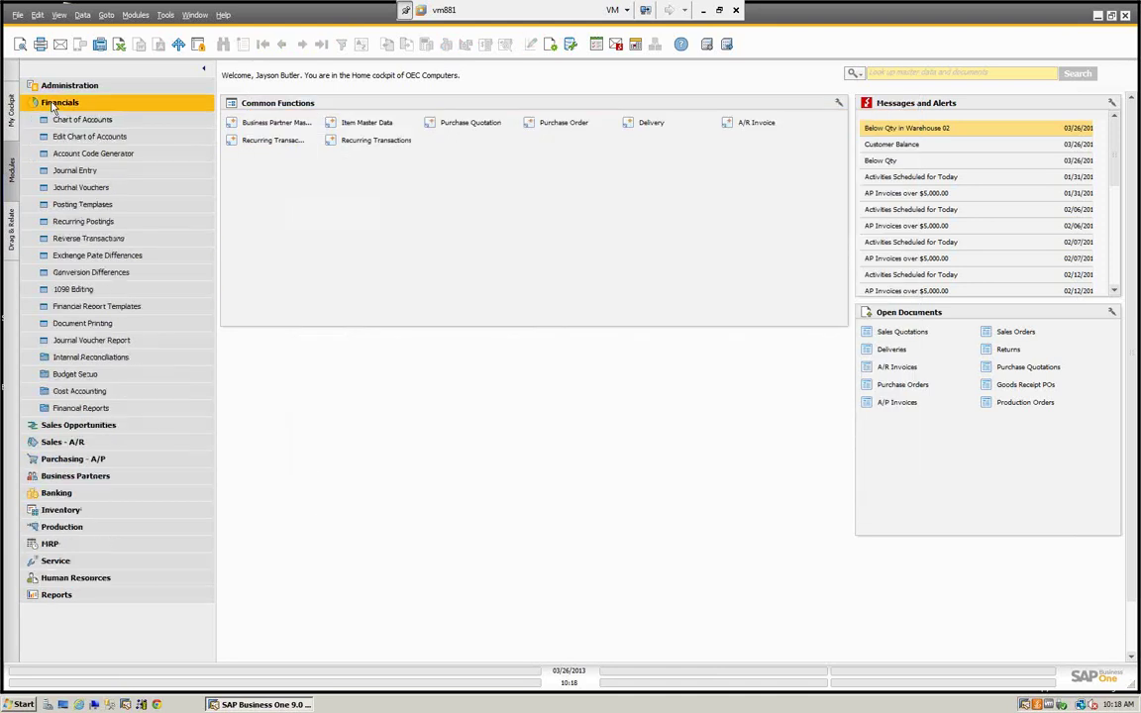
pyautogui.click(63, 172)
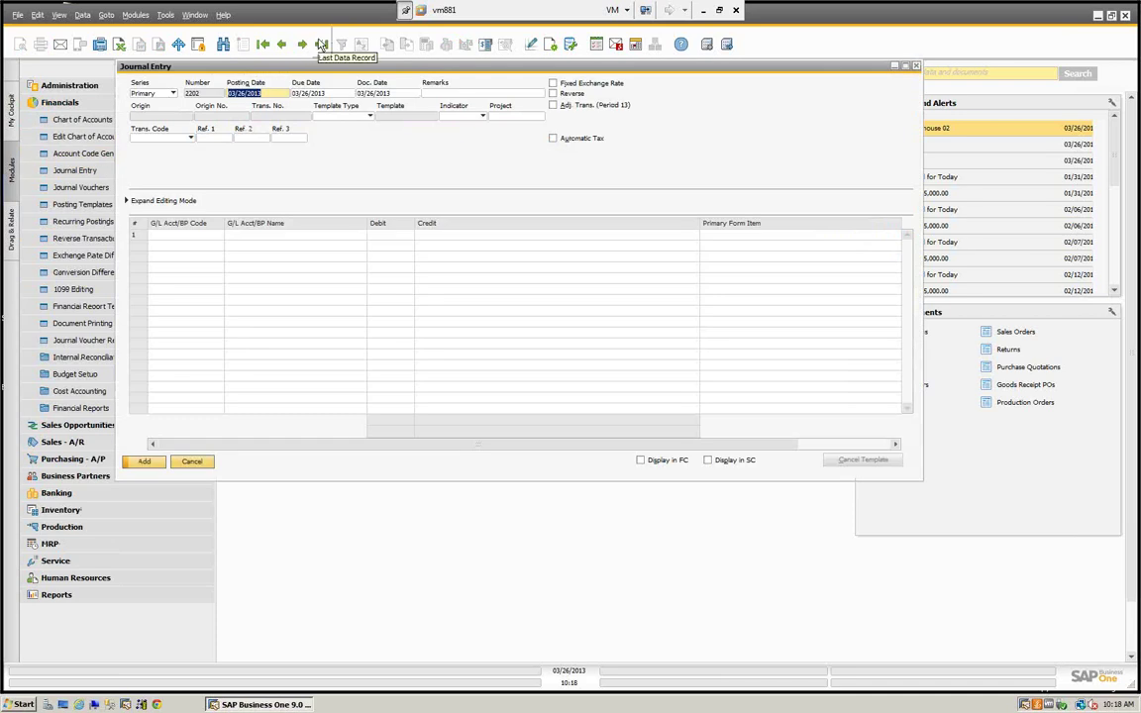
pyautogui.click(321, 44)
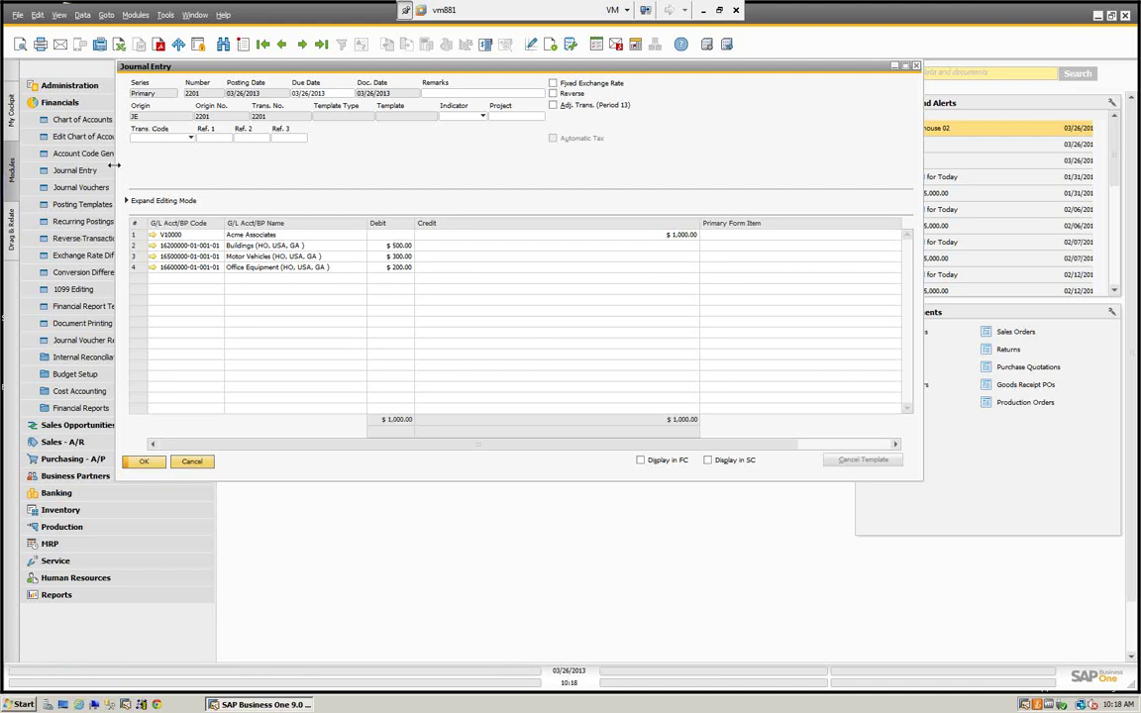
# Step: Review the account balance transactions of vendor Acme Associates from the journal entry, then close the vendor record and the journal entry
pyautogui.click(155, 234)
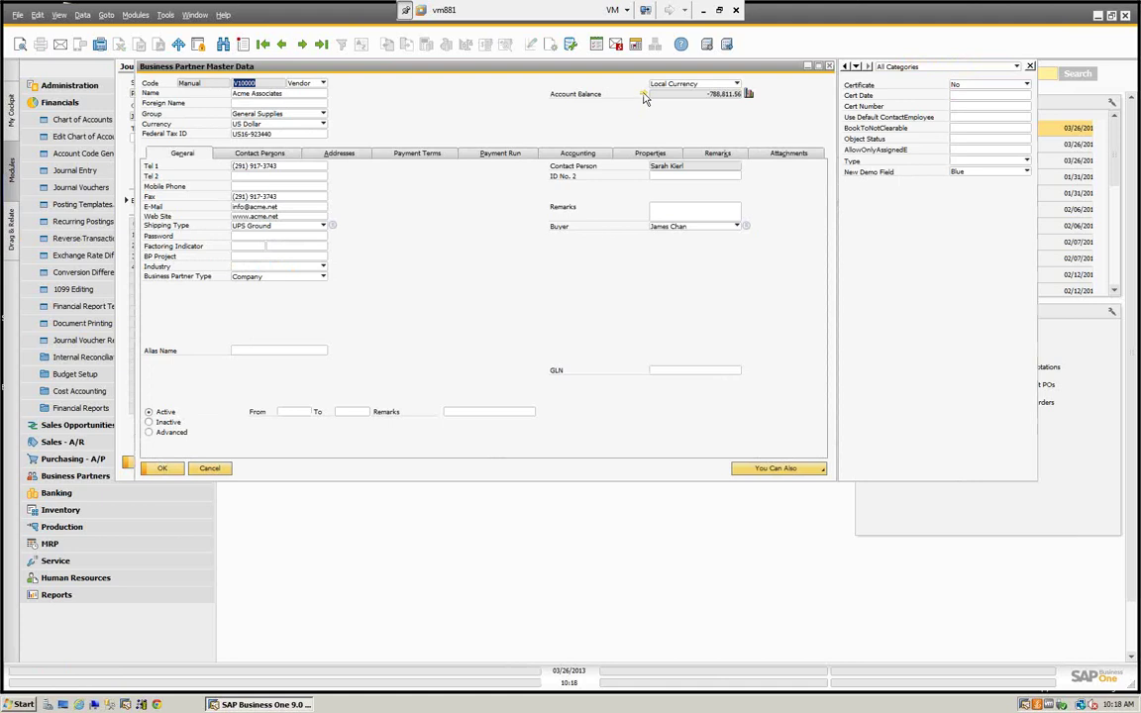
pyautogui.click(644, 95)
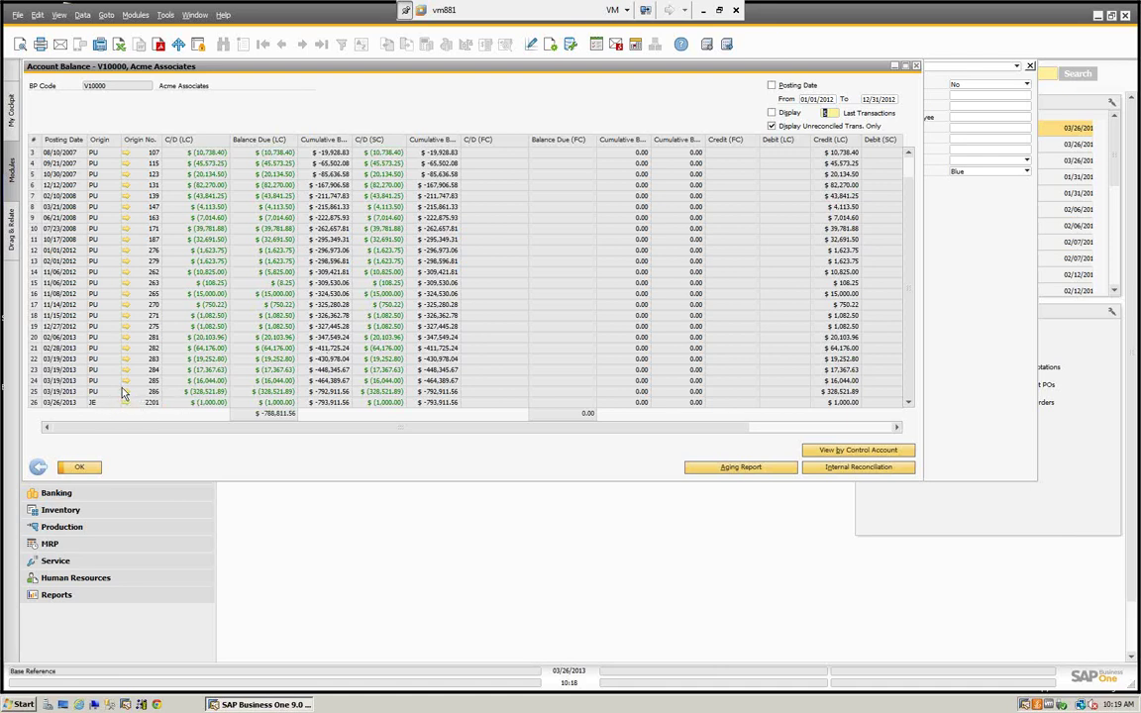
pyautogui.click(36, 468)
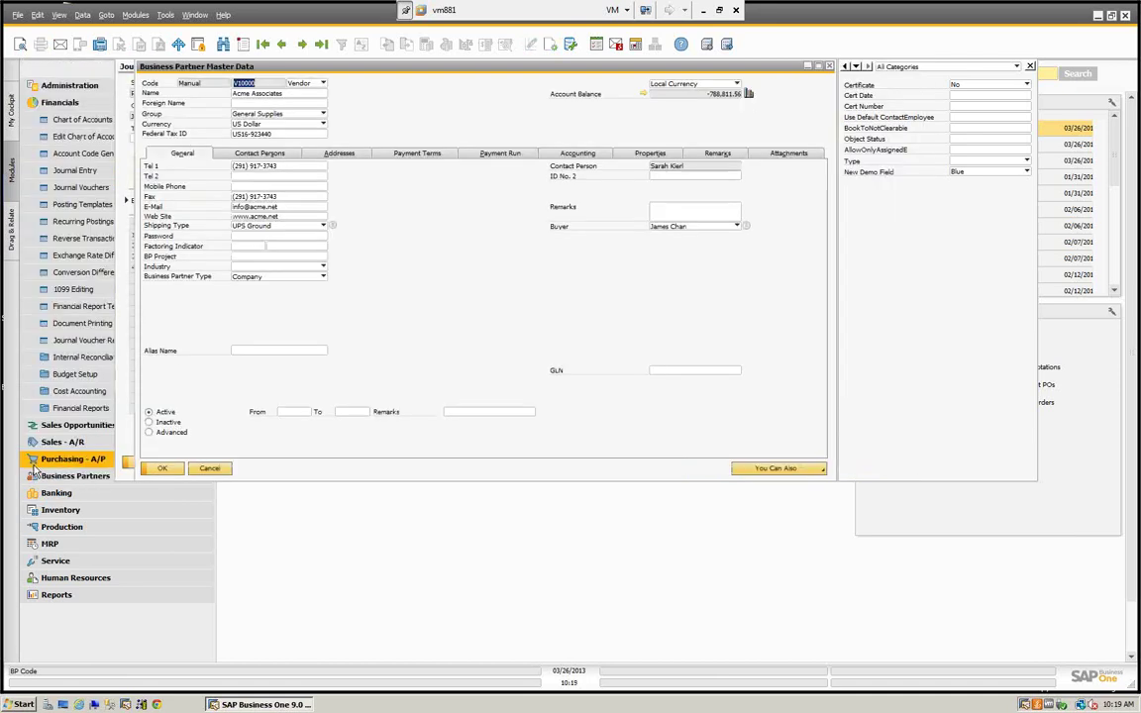
pyautogui.click(206, 470)
pyautogui.click(192, 463)
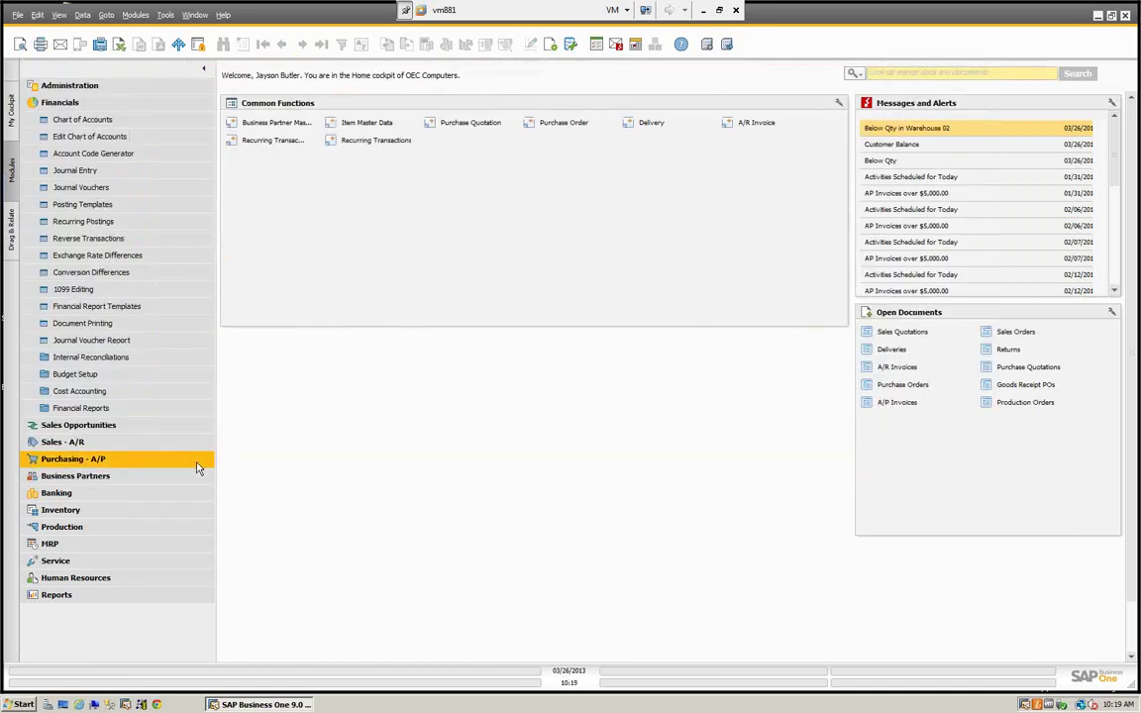
# Step: Review the document types available for a new recurring transaction template named 1, then discard the template and collapse the Financials module
pyautogui.click(275, 143)
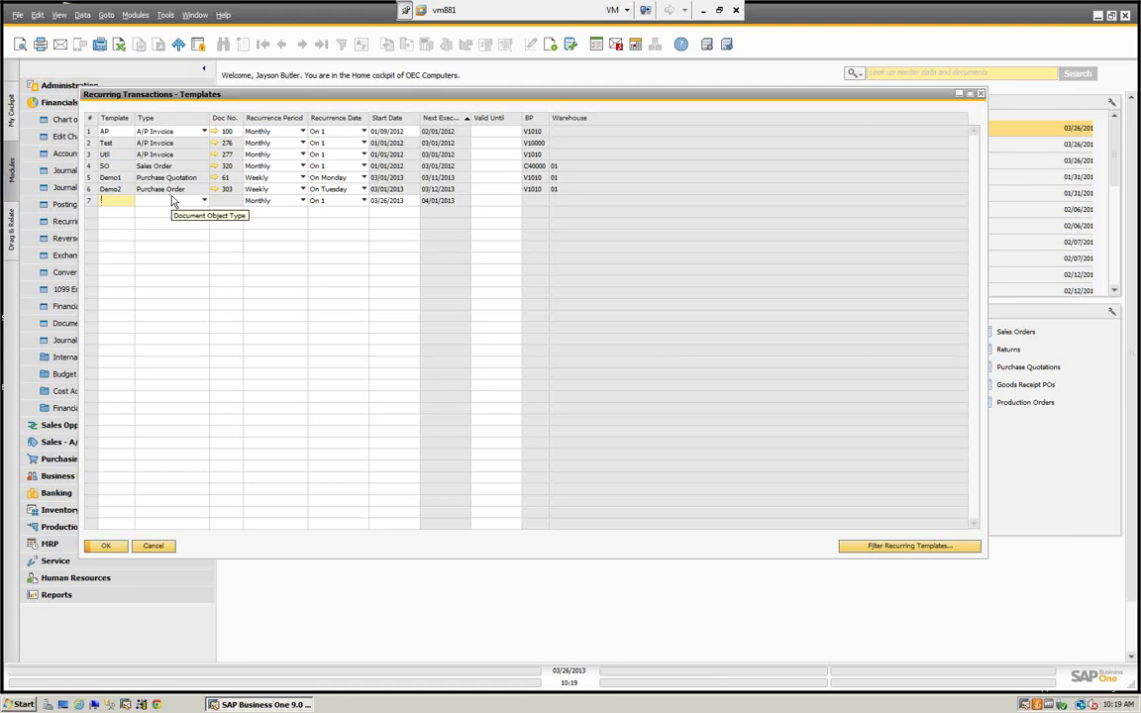
pyautogui.write('1')
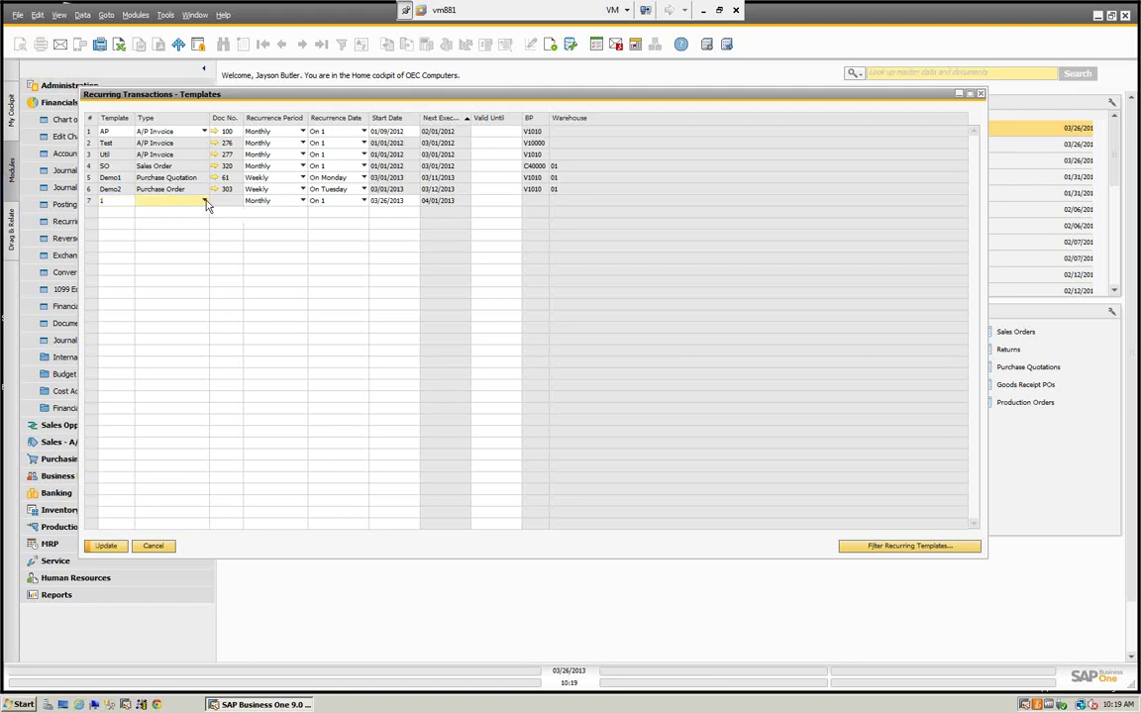
pyautogui.click(205, 202)
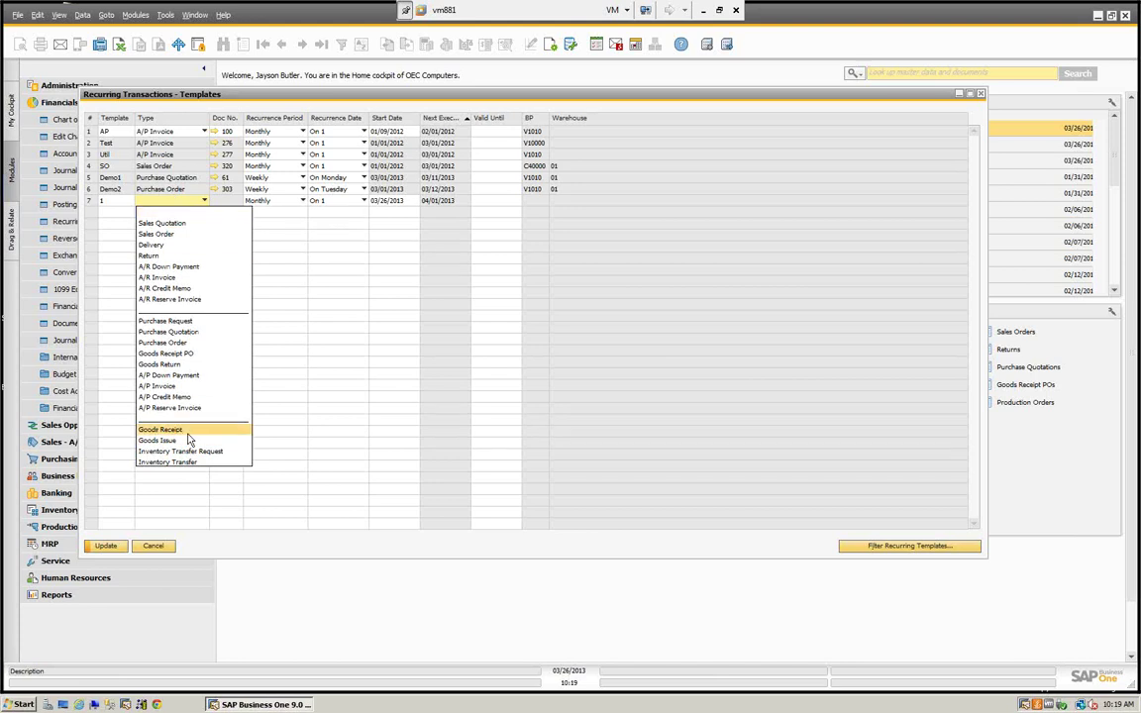
pyautogui.click(154, 547)
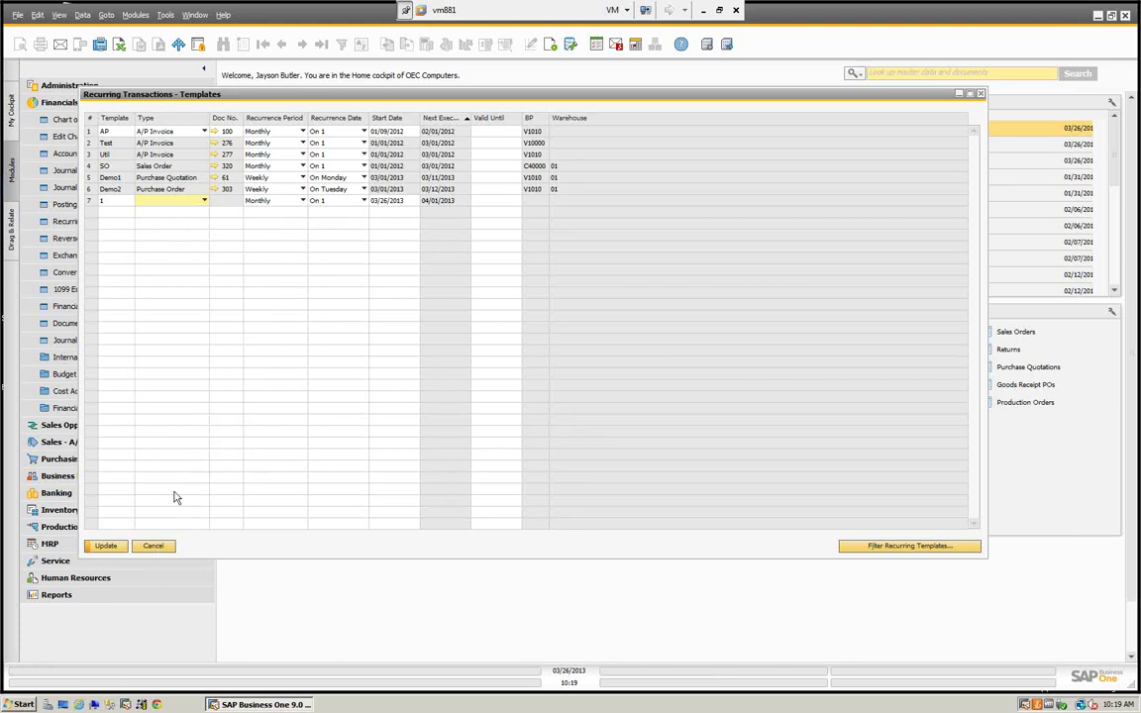
pyautogui.click(153, 548)
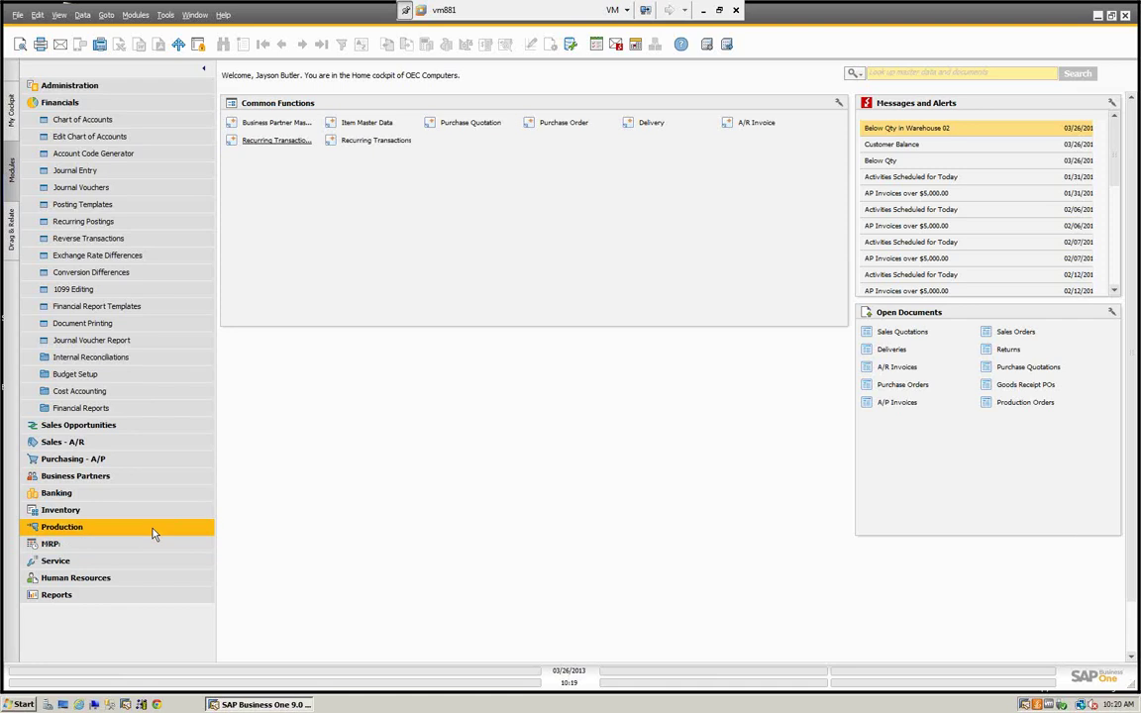
pyautogui.click(76, 103)
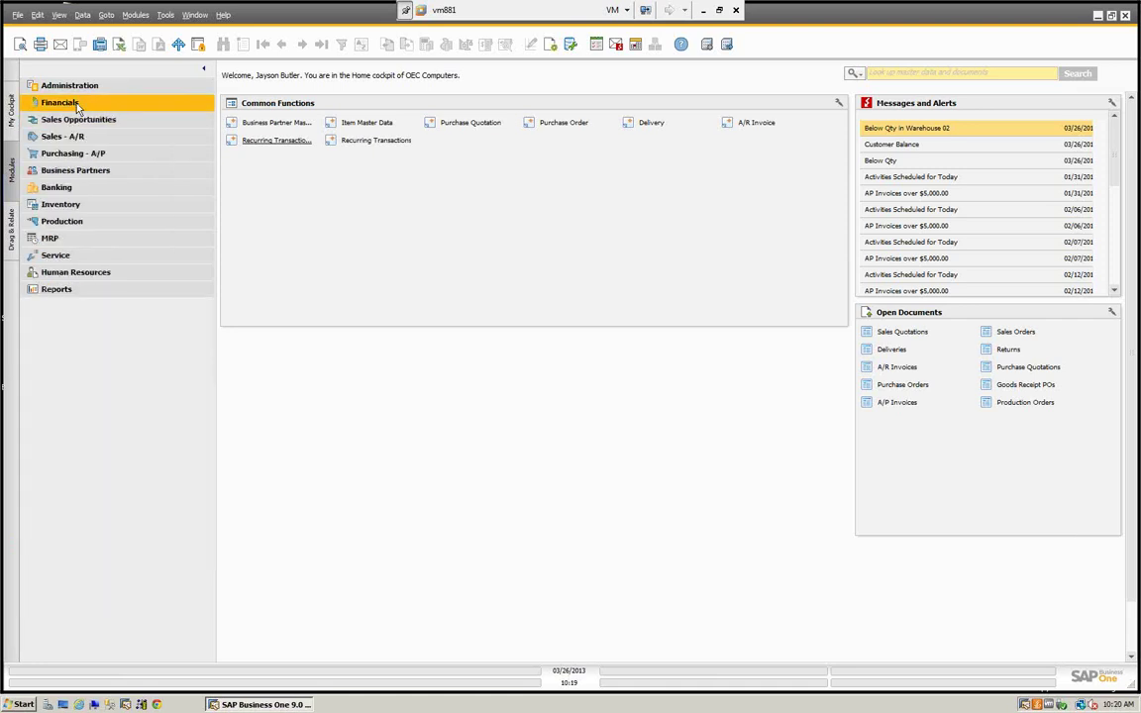